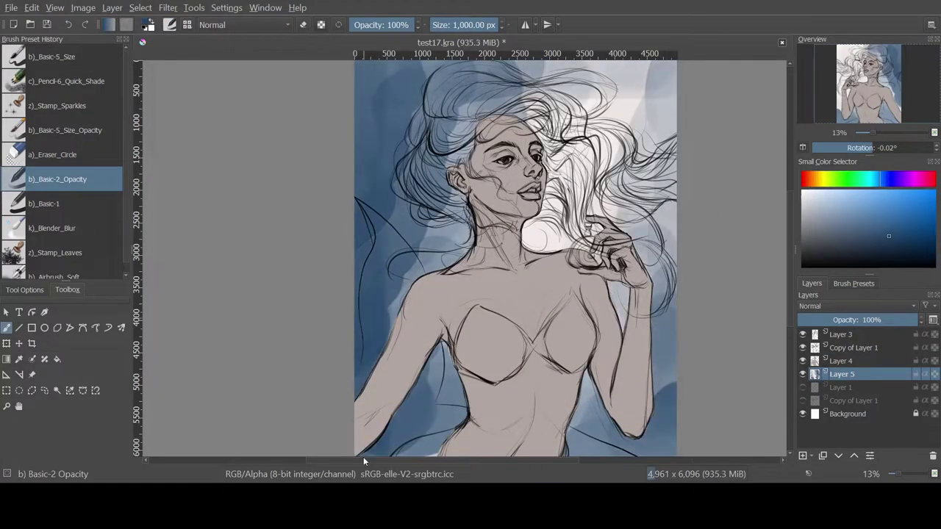
- Repaint the orange hair dark purple with the Basic-2 Opacity brush, upper-left and right sides
{"action": "key", "text": "m"}
{"action": "key", "text": "m"}
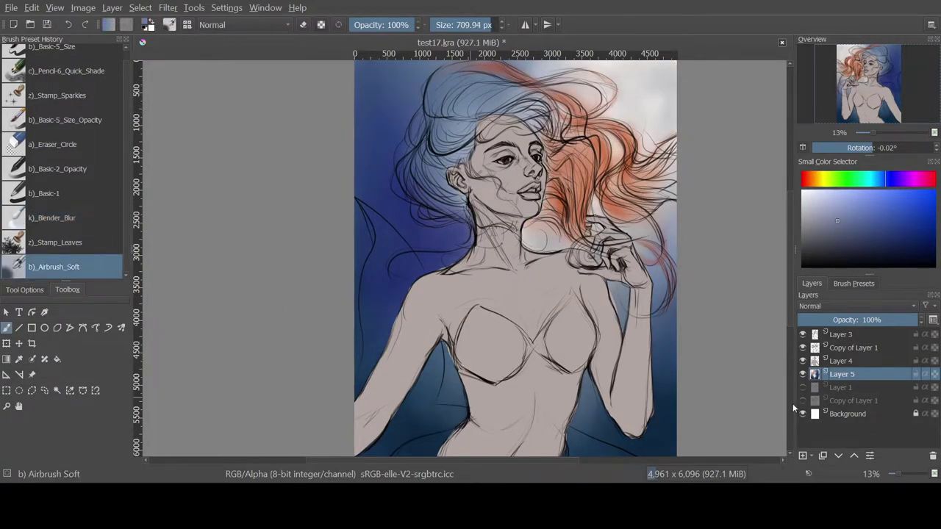
{"action": "left_click", "coordinate": [914, 255]}
{"action": "left_click", "coordinate": [58, 169]}
{"action": "mouse_move", "coordinate": [434, 169]}
{"action": "left_mouse_down"}
{"action": "mouse_move", "coordinate": [481, 94]}
{"action": "mouse_move", "coordinate": [448, 81]}
{"action": "mouse_move", "coordinate": [490, 78]}
{"action": "mouse_move", "coordinate": [548, 129]}
{"action": "mouse_move", "coordinate": [581, 191]}
{"action": "left_mouse_up"}
{"action": "left_click_drag", "start_coordinate": [566, 118], "coordinate": [639, 214]}
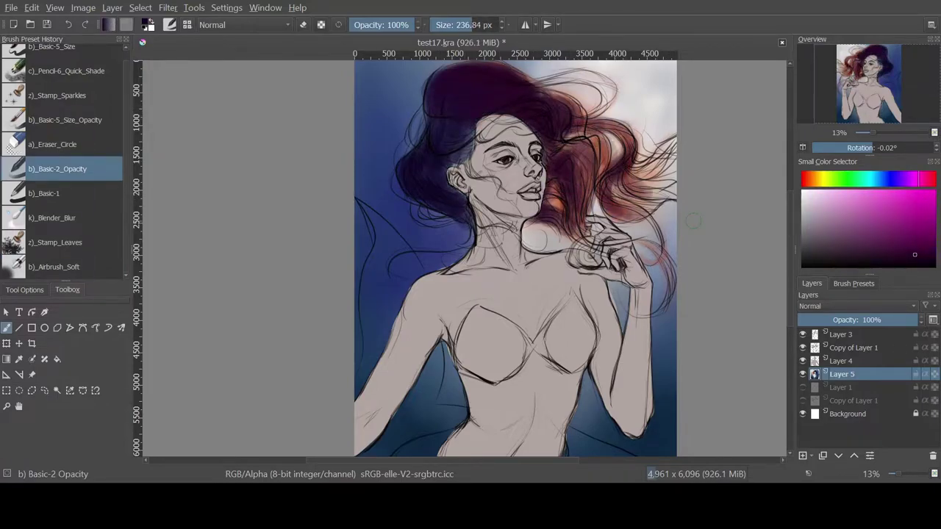
{"action": "left_click_drag", "start_coordinate": [537, 74], "coordinate": [661, 184]}
{"action": "left_click_drag", "start_coordinate": [588, 191], "coordinate": [551, 243]}
{"action": "left_click_drag", "start_coordinate": [662, 294], "coordinate": [609, 189]}
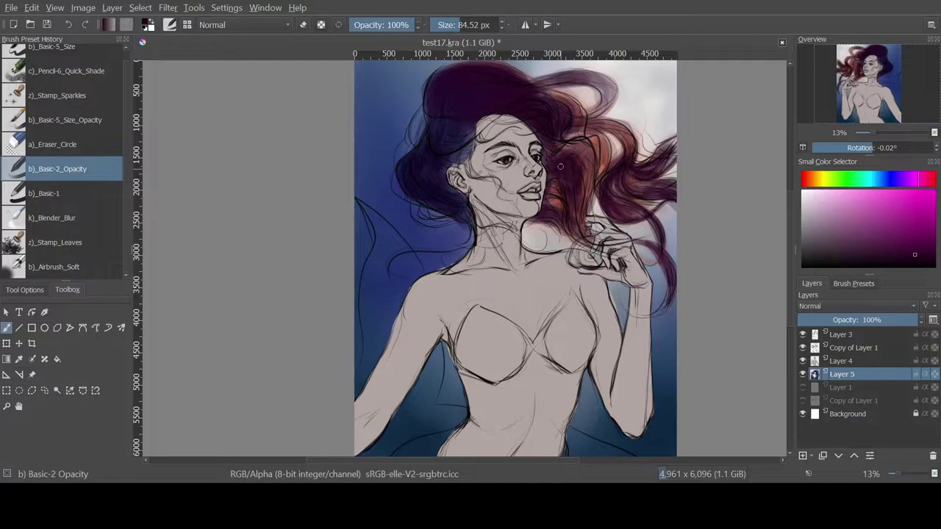
- Mirror-check the hair, pick a pink-red, and clip a new Mask Layer onto Layer 4 with Ctrl+Shift+G
{"action": "left_click", "coordinate": [803, 147]}
{"action": "left_click", "coordinate": [803, 147]}
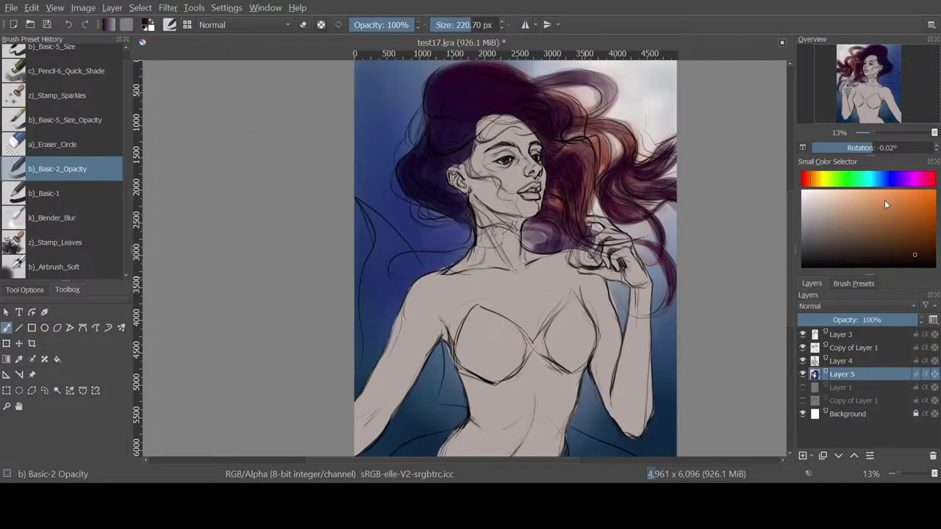
{"action": "left_click", "coordinate": [804, 178]}
{"action": "left_click", "coordinate": [850, 205]}
{"action": "left_click", "coordinate": [840, 361]}
{"action": "key", "text": "ctrl+shift+g"}
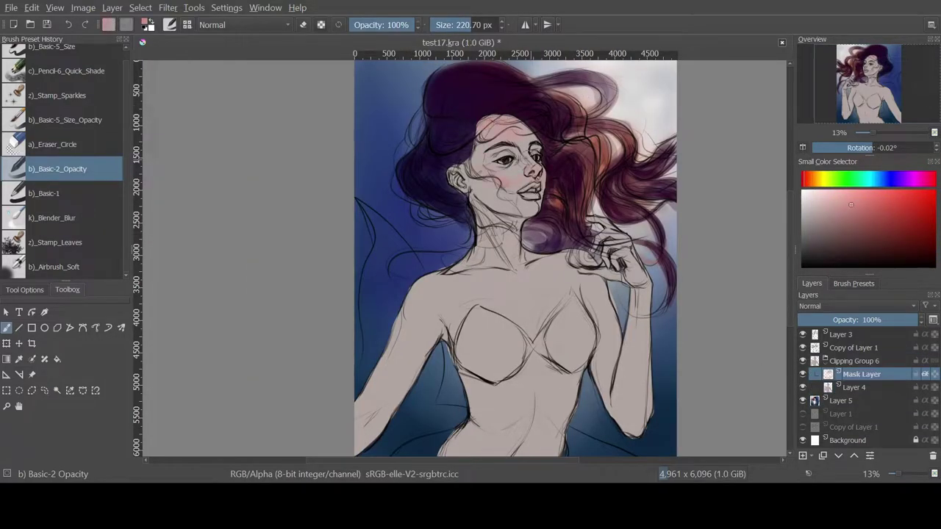
- Paint light, red and orange skin tones on the left arm, right shoulder and chest
{"action": "left_click", "coordinate": [889, 209]}
{"action": "left_click_drag", "start_coordinate": [438, 332], "coordinate": [381, 429]}
{"action": "left_click_drag", "start_coordinate": [575, 266], "coordinate": [609, 316]}
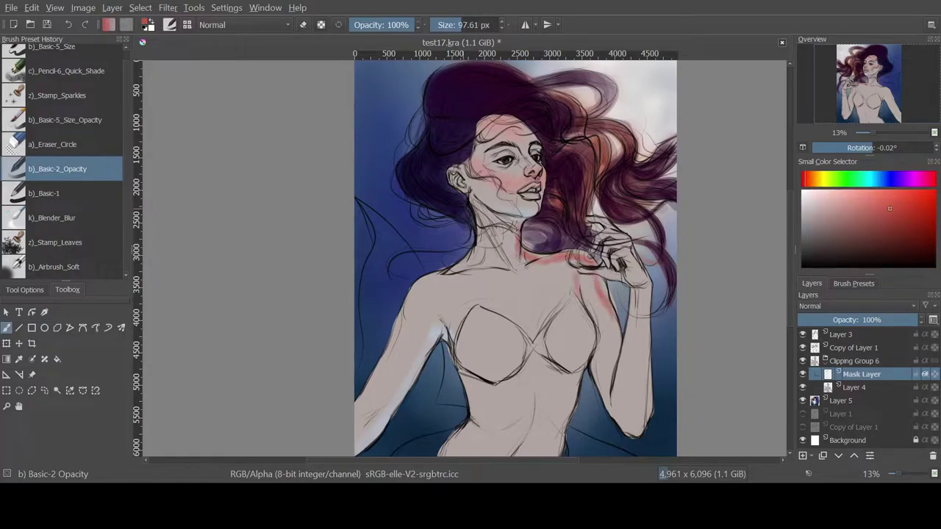
{"action": "left_click", "coordinate": [813, 179]}
{"action": "left_click", "coordinate": [862, 199]}
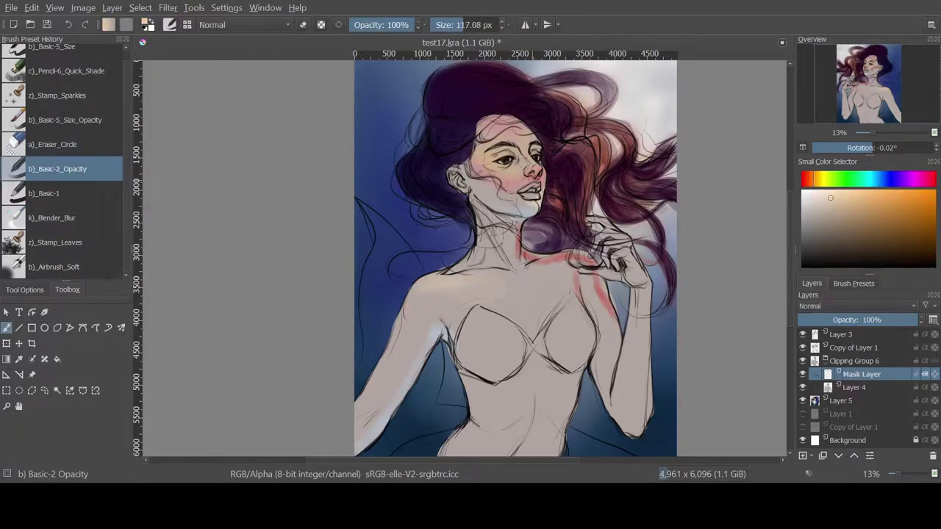
{"action": "left_click", "coordinate": [907, 205]}
{"action": "mouse_move", "coordinate": [360, 415]}
{"action": "left_mouse_down"}
{"action": "mouse_move", "coordinate": [441, 290]}
{"action": "mouse_move", "coordinate": [464, 335]}
{"action": "left_mouse_up"}
{"action": "left_click_drag", "start_coordinate": [558, 290], "coordinate": [552, 310]}
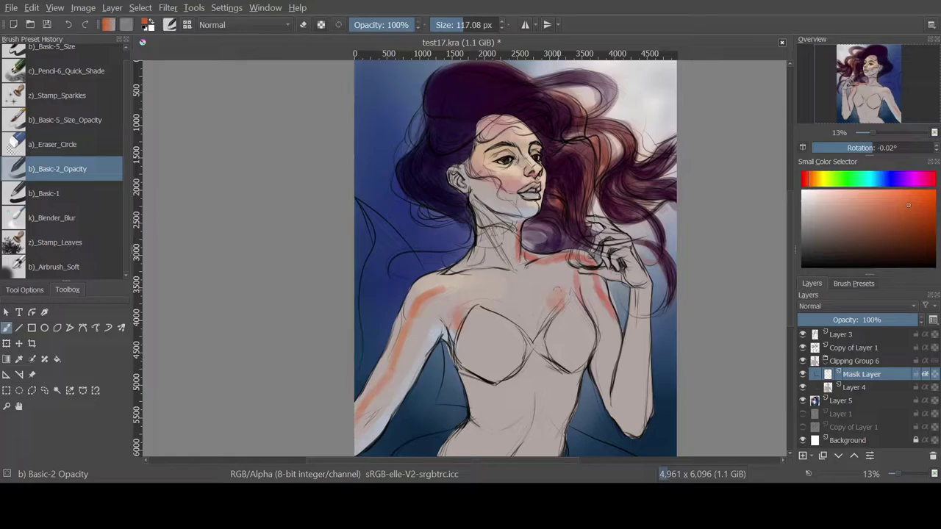
- Add a pale green tint to the upper chest and light tones along the right torso and arm
{"action": "left_click", "coordinate": [859, 179]}
{"action": "left_click", "coordinate": [823, 211]}
{"action": "key", "text": "m"}
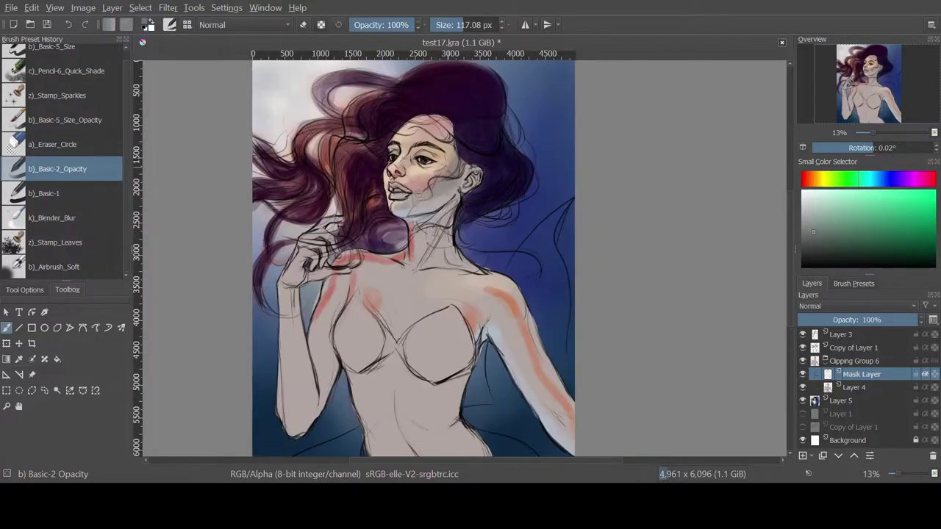
{"action": "key", "text": "m"}
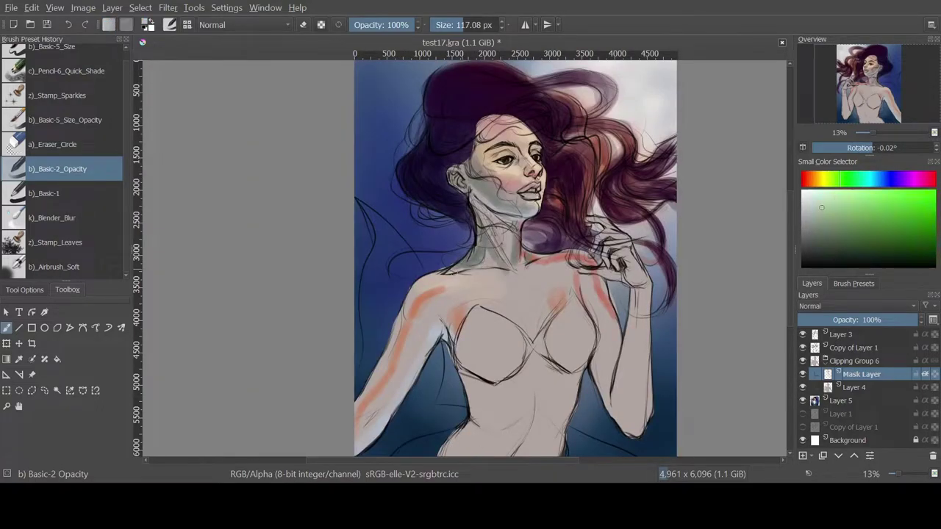
{"action": "left_click", "coordinate": [471, 262], "text": "ctrl"}
{"action": "left_click_drag", "start_coordinate": [529, 272], "coordinate": [551, 294]}
{"action": "left_click", "coordinate": [478, 309], "text": "ctrl"}
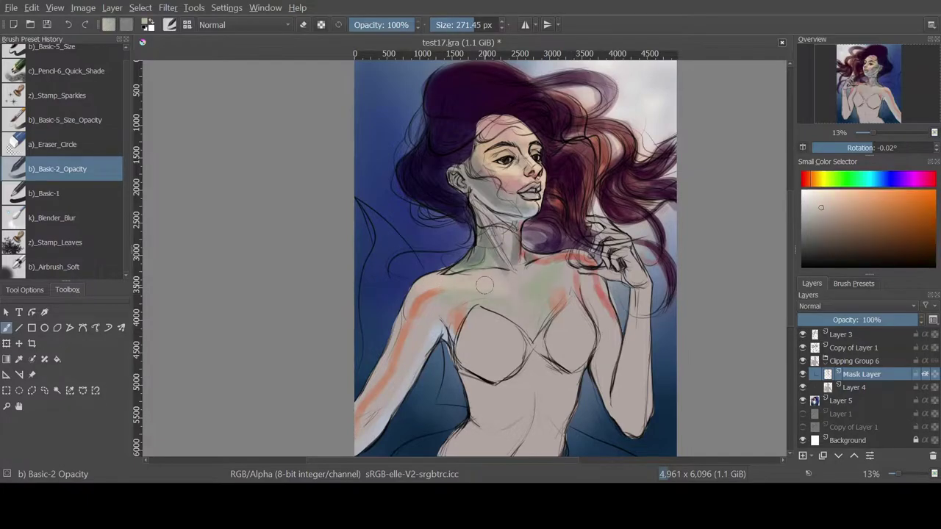
{"action": "key", "text": "bracketleft"}
{"action": "left_click_drag", "start_coordinate": [588, 361], "coordinate": [553, 452]}
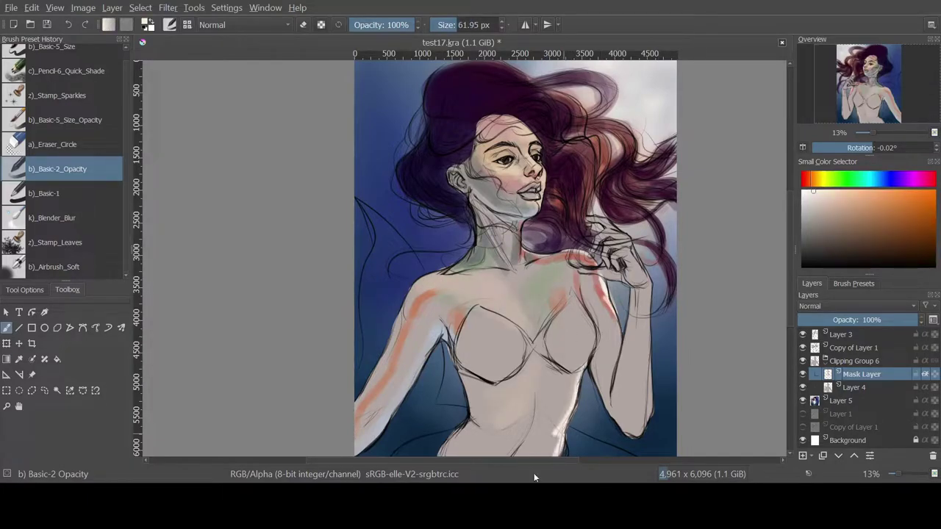
{"action": "left_click_drag", "start_coordinate": [623, 236], "coordinate": [651, 434]}
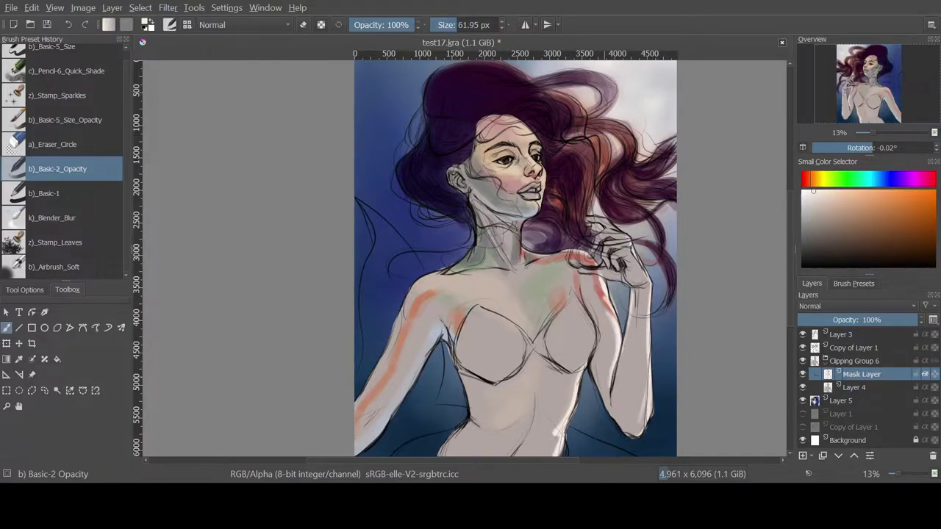
- Paint lavender and light blue across the chest and belly with a smaller brush
{"action": "left_click", "coordinate": [533, 312], "text": "ctrl"}
{"action": "key", "text": "bracketleft"}
{"action": "left_click_drag", "start_coordinate": [471, 258], "coordinate": [536, 324]}
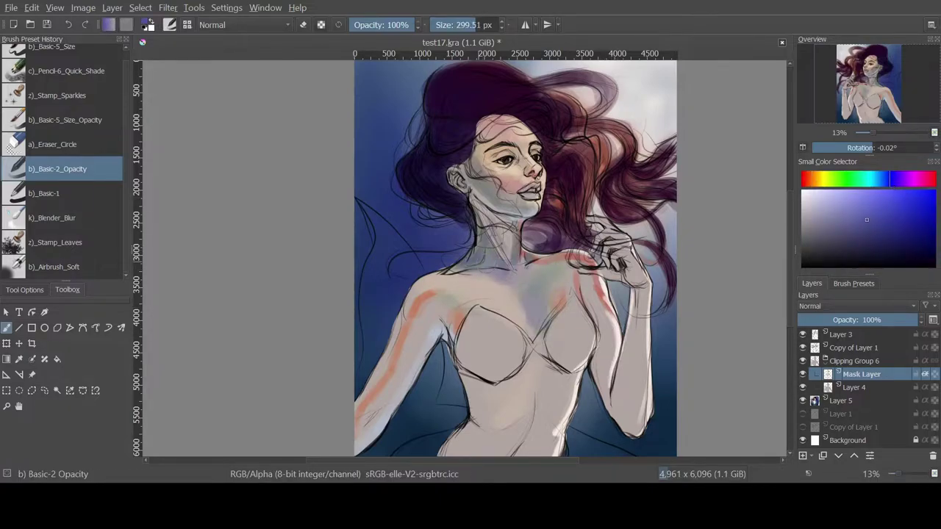
{"action": "left_click_drag", "start_coordinate": [477, 368], "coordinate": [515, 448]}
{"action": "left_click_drag", "start_coordinate": [448, 389], "coordinate": [522, 452]}
- Lay cyan-blue over the chest, left arm and belly, with a purple stroke across the torso
{"action": "left_click", "coordinate": [515, 411], "text": "ctrl"}
{"action": "left_click_drag", "start_coordinate": [508, 294], "coordinate": [529, 330]}
{"action": "left_click_drag", "start_coordinate": [429, 294], "coordinate": [364, 426]}
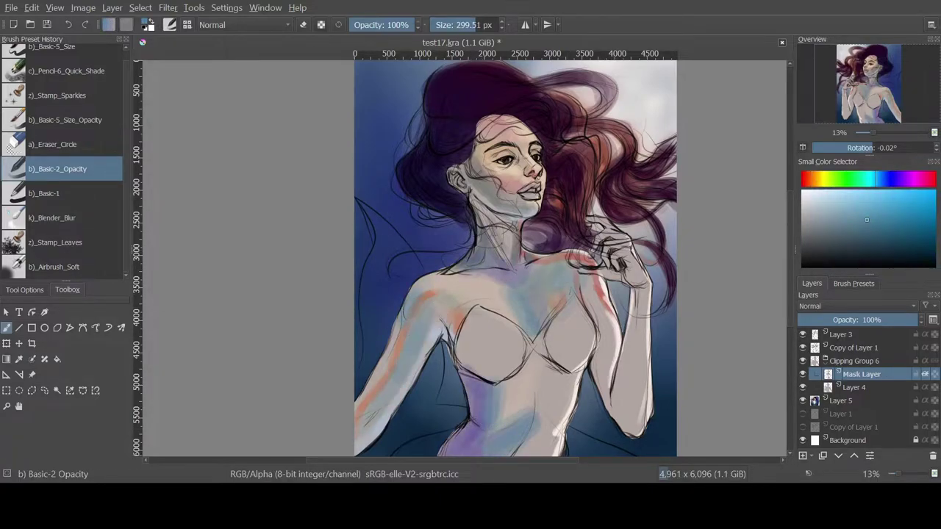
{"action": "left_click_drag", "start_coordinate": [456, 323], "coordinate": [507, 378]}
{"action": "left_click_drag", "start_coordinate": [544, 320], "coordinate": [588, 375]}
{"action": "left_click_drag", "start_coordinate": [459, 349], "coordinate": [544, 372]}
- Paint purple on the lower torso and right chest, then mirror-check the figure
{"action": "left_click", "coordinate": [899, 179]}
{"action": "left_click_drag", "start_coordinate": [519, 419], "coordinate": [559, 456]}
{"action": "left_click_drag", "start_coordinate": [581, 272], "coordinate": [632, 426]}
{"action": "key", "text": "m"}
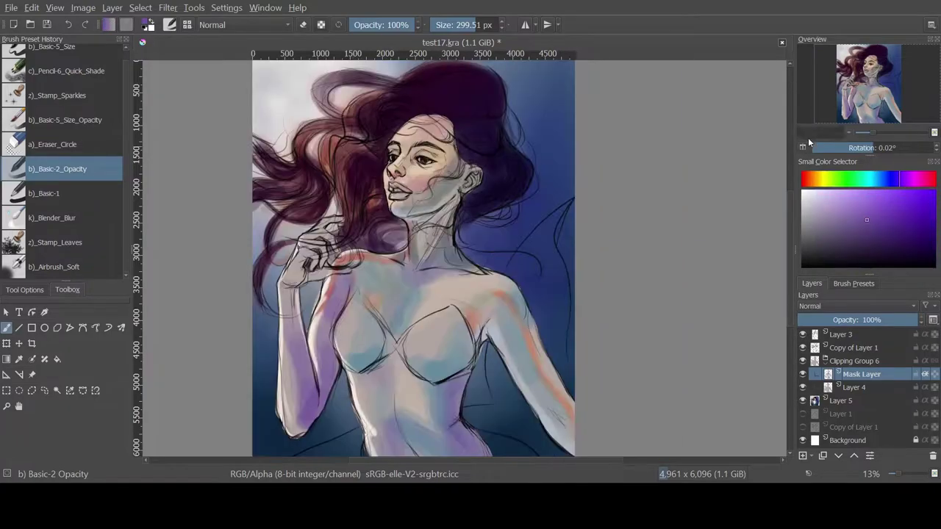
{"action": "key", "text": "bracketleft"}
{"action": "key", "text": "m"}
- Shade the neck and upper chest in grey-violet
{"action": "left_click", "coordinate": [856, 179]}
{"action": "left_click_drag", "start_coordinate": [514, 253], "coordinate": [574, 308]}
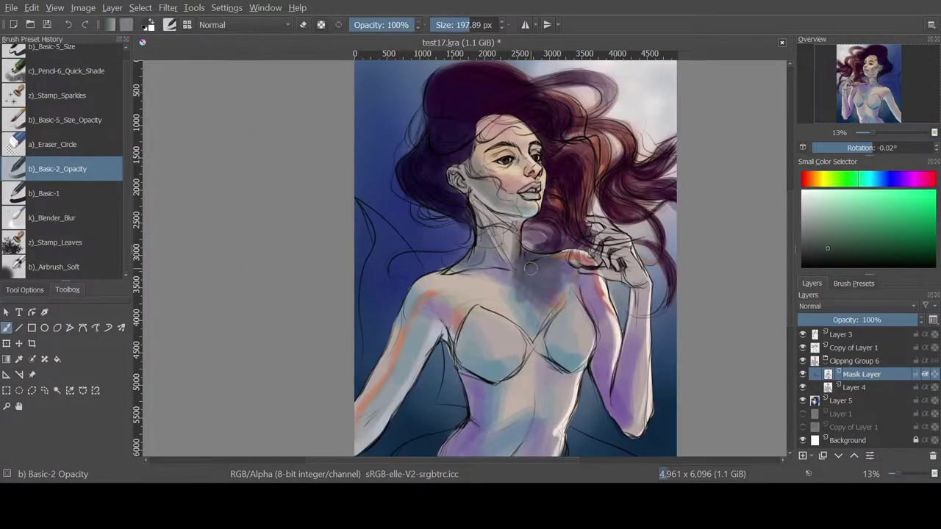
{"action": "left_click_drag", "start_coordinate": [470, 228], "coordinate": [489, 261]}
{"action": "left_click_drag", "start_coordinate": [441, 283], "coordinate": [500, 275]}
{"action": "left_click_drag", "start_coordinate": [470, 191], "coordinate": [489, 232]}
{"action": "left_click_drag", "start_coordinate": [423, 283], "coordinate": [522, 265]}
- Shade the chest, belly and both torso sides in dark blue-grey, then pick a teal tone
{"action": "left_click", "coordinate": [503, 226], "text": "ctrl"}
{"action": "left_click", "coordinate": [494, 242], "text": "ctrl"}
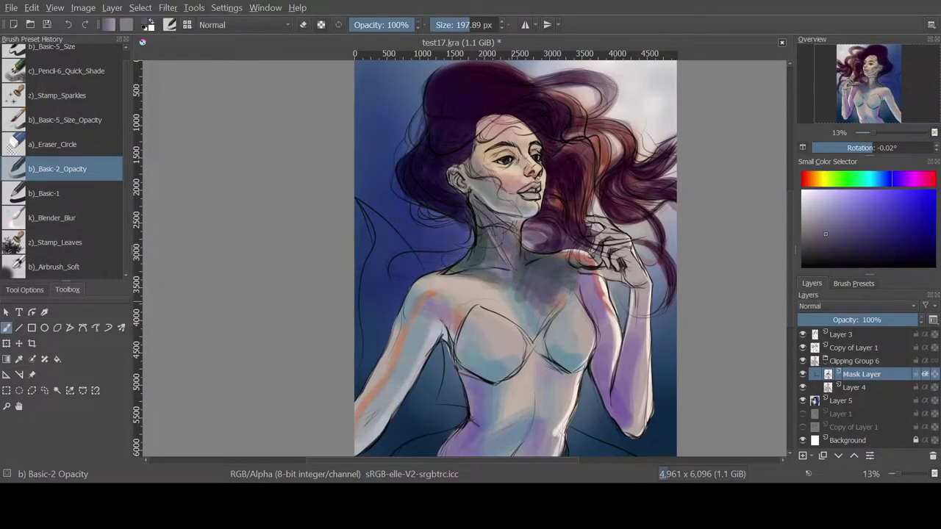
{"action": "left_click_drag", "start_coordinate": [448, 316], "coordinate": [514, 375]}
{"action": "left_click_drag", "start_coordinate": [544, 327], "coordinate": [592, 360]}
{"action": "left_click_drag", "start_coordinate": [470, 379], "coordinate": [448, 453]}
{"action": "left_click_drag", "start_coordinate": [614, 286], "coordinate": [588, 412]}
{"action": "left_click_drag", "start_coordinate": [426, 316], "coordinate": [367, 434]}
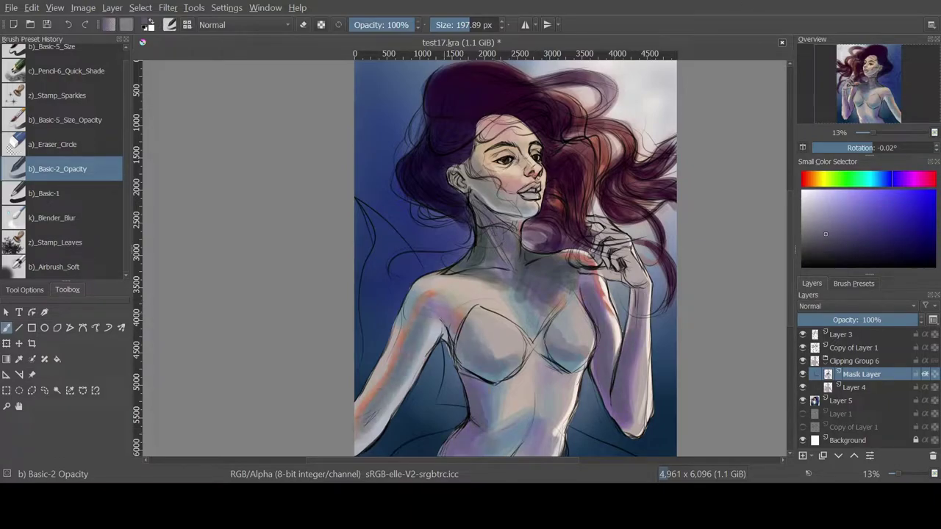
{"action": "left_click_drag", "start_coordinate": [449, 305], "coordinate": [412, 368]}
{"action": "left_click", "coordinate": [419, 294], "text": "ctrl"}
{"action": "key", "text": "slash"}
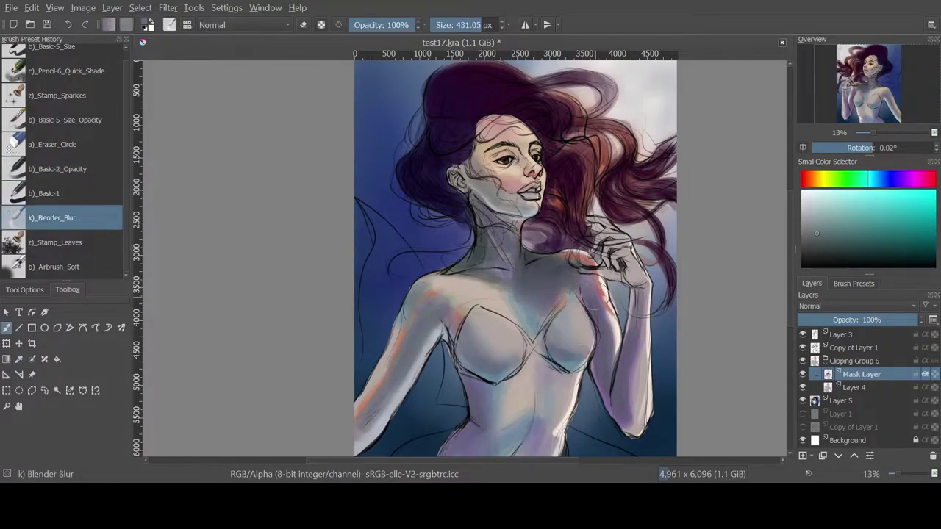
- Pick a light red and alternate the Basic-2 Opacity and Blender Blur brushes while mirror-checking
{"action": "left_click", "coordinate": [377, 419], "text": "ctrl"}
{"action": "key", "text": "slash"}
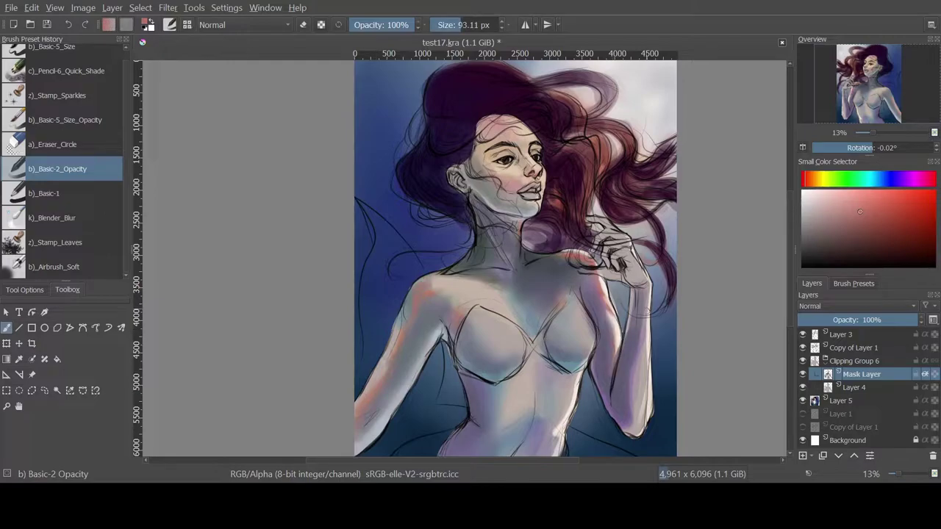
{"action": "key", "text": "m"}
{"action": "key", "text": "slash"}
{"action": "key", "text": "slash"}
{"action": "key", "text": "slash"}
{"action": "key", "text": "m"}
{"action": "key", "text": "slash"}
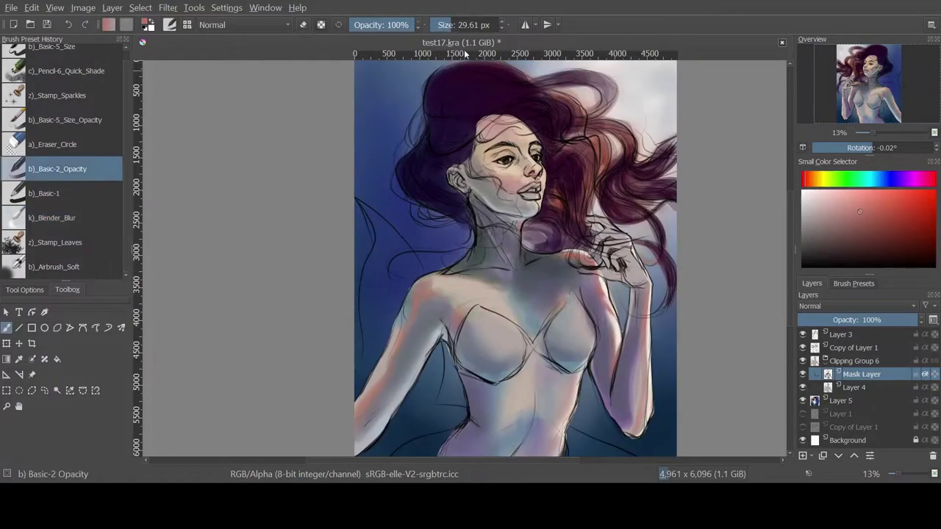
{"action": "key", "text": "slash"}
{"action": "key", "text": "slash"}
- Paint pale highlights on the chest and shoulder, checking them in the mirrored view
{"action": "mouse_move", "coordinate": [471, 286]}
{"action": "left_mouse_down"}
{"action": "mouse_move", "coordinate": [515, 322]}
{"action": "mouse_move", "coordinate": [516, 347]}
{"action": "left_mouse_up"}
{"action": "key", "text": "m"}
{"action": "left_click_drag", "start_coordinate": [344, 297], "coordinate": [368, 350]}
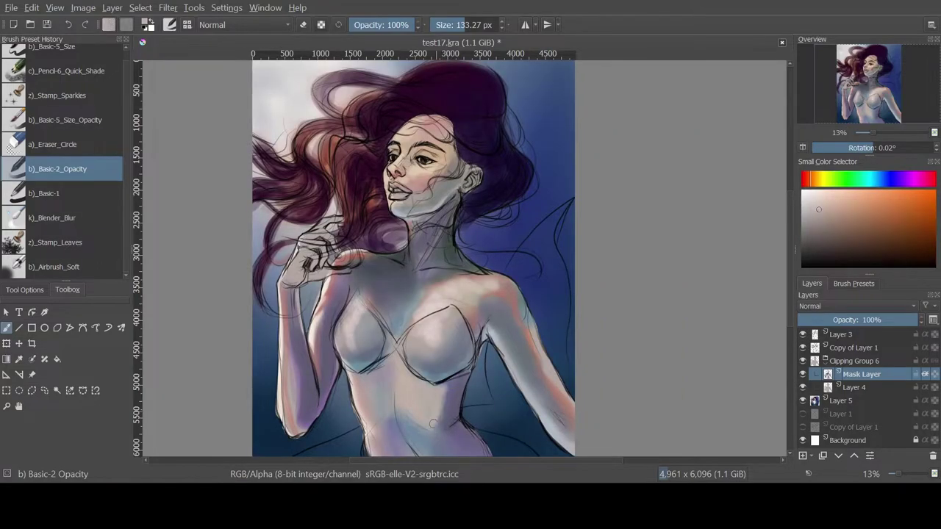
{"action": "key", "text": "m"}
- Add faint blue to the belly and blend it with the Blender Blur brush
{"action": "left_click", "coordinate": [526, 382], "text": "ctrl"}
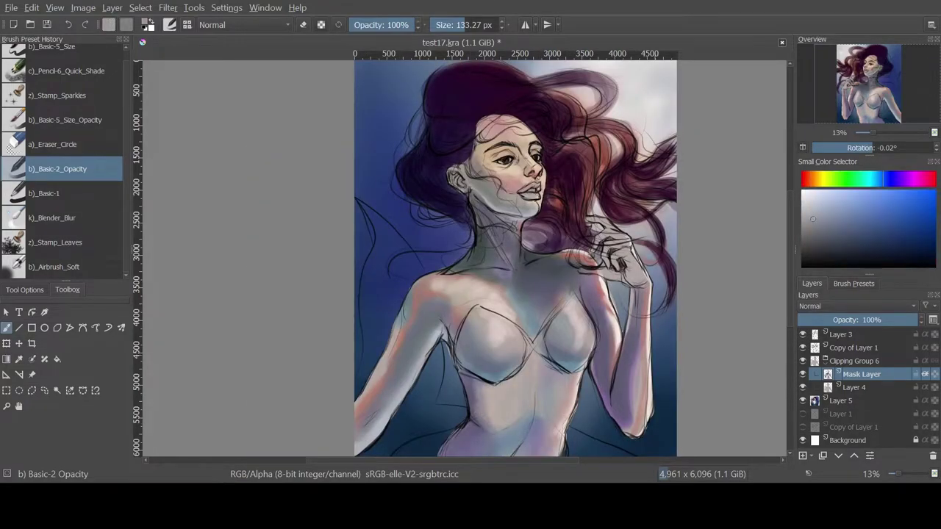
{"action": "left_click_drag", "start_coordinate": [485, 423], "coordinate": [507, 426]}
{"action": "left_click_drag", "start_coordinate": [500, 383], "coordinate": [485, 430]}
{"action": "key", "text": "slash"}
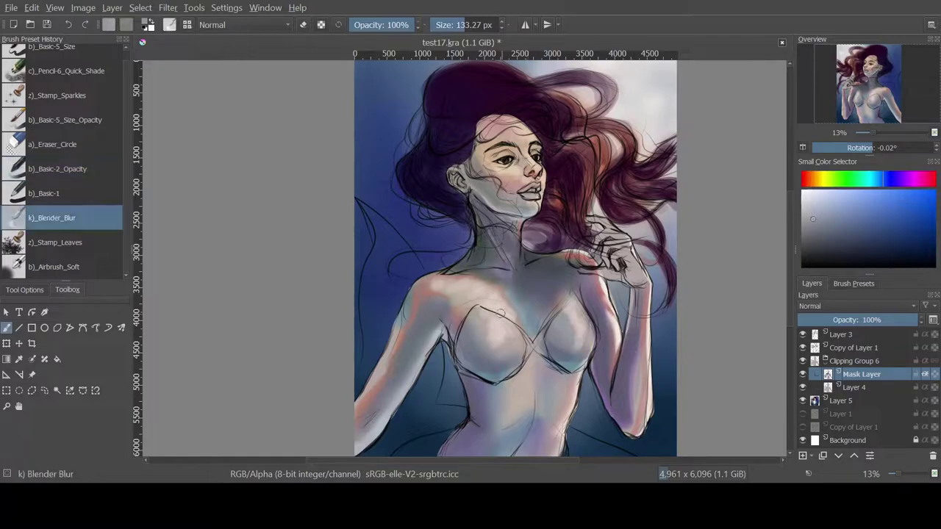
{"action": "key", "text": "slash"}
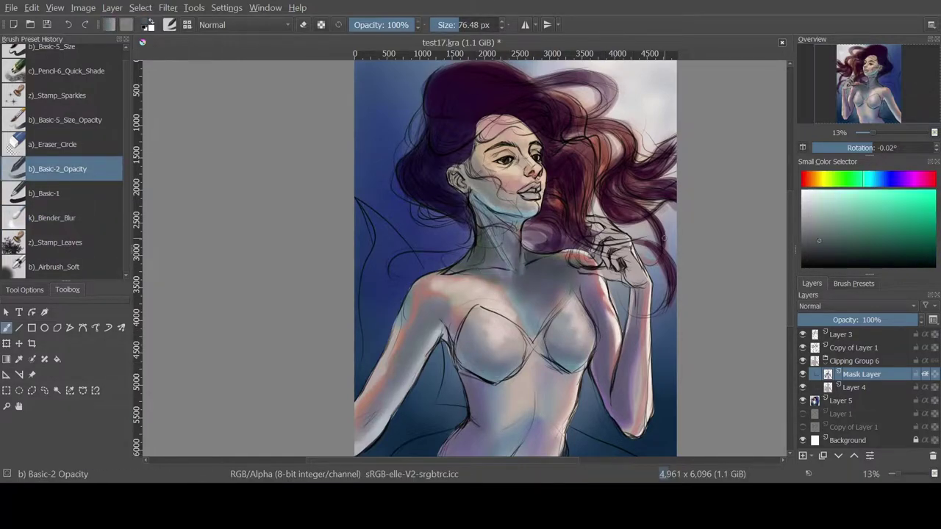
- Blend the neck's green shading and pick magenta, orange-red and light peach skin tones
{"action": "left_click", "coordinate": [515, 261], "text": "ctrl"}
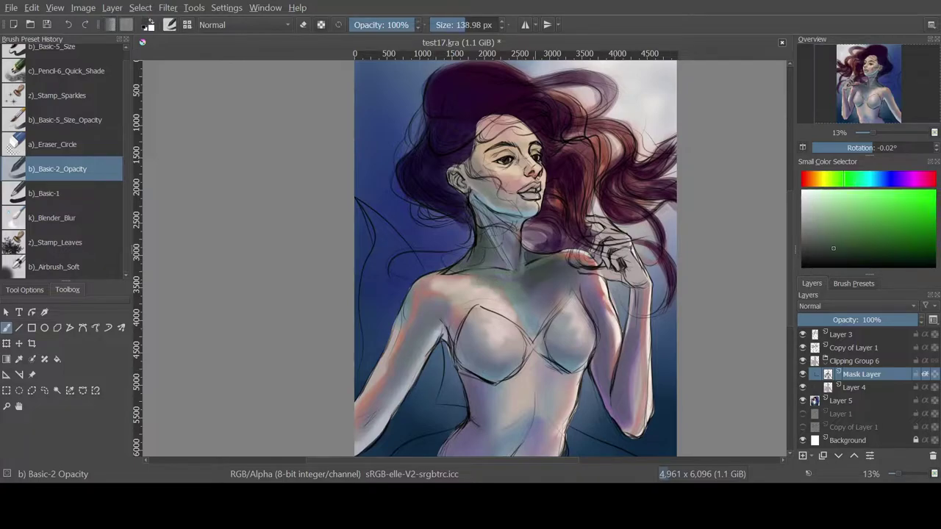
{"action": "key", "text": "slash"}
{"action": "left_click", "coordinate": [538, 183], "text": "ctrl"}
{"action": "key", "text": "slash"}
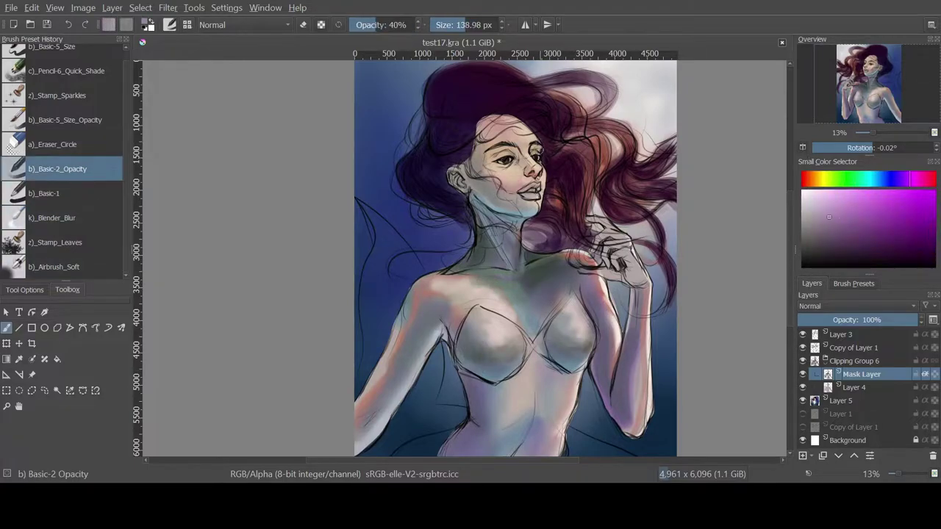
{"action": "left_click", "coordinate": [535, 172], "text": "ctrl"}
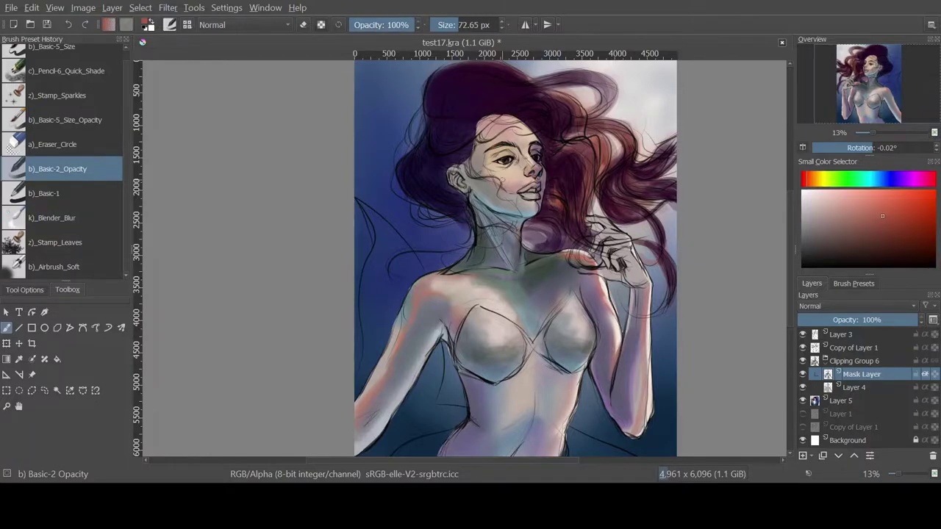
{"action": "scroll", "coordinate": [549, 201], "scroll_direction": "up", "scroll_amount": 1, "text": "ctrl"}
{"action": "left_click", "coordinate": [519, 147], "text": "ctrl"}
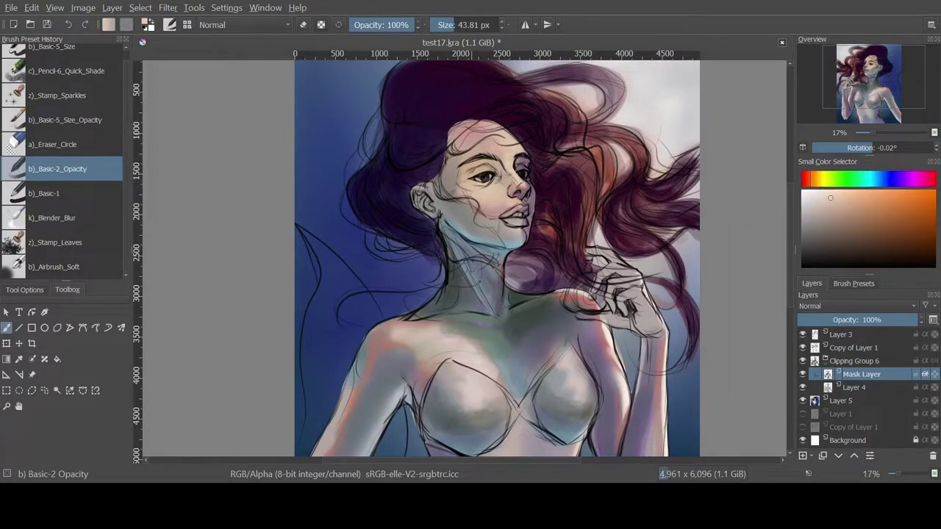
- Sample muted lip pinks, paint lips at 45% brush opacity, mirror-check, and return to the Mask Layer
{"action": "left_click", "coordinate": [463, 177], "text": "ctrl"}
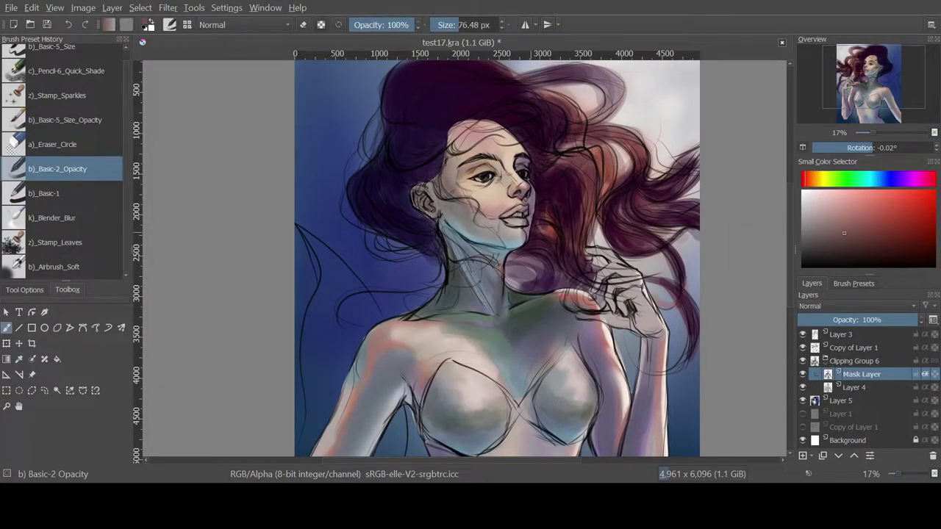
{"action": "left_click", "coordinate": [481, 184], "text": "ctrl"}
{"action": "left_click", "coordinate": [515, 217], "text": "ctrl"}
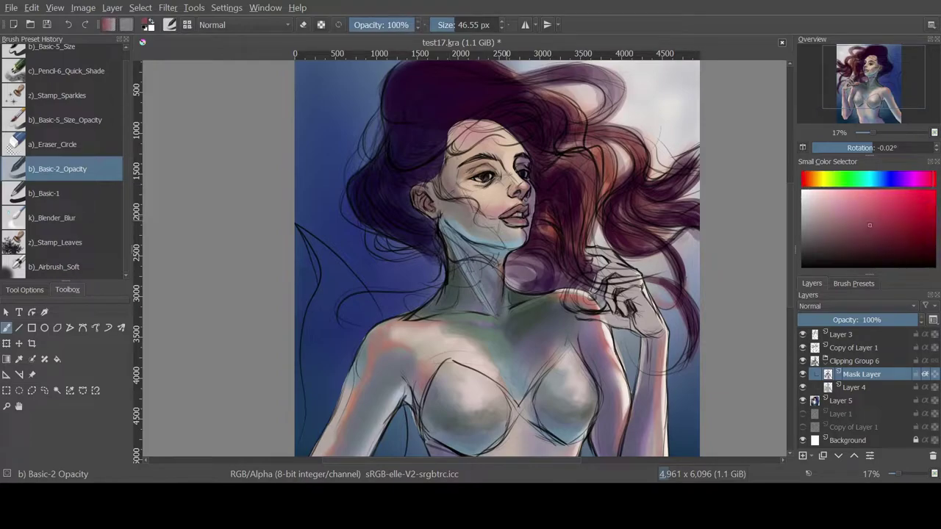
{"action": "left_click", "coordinate": [503, 187], "text": "ctrl"}
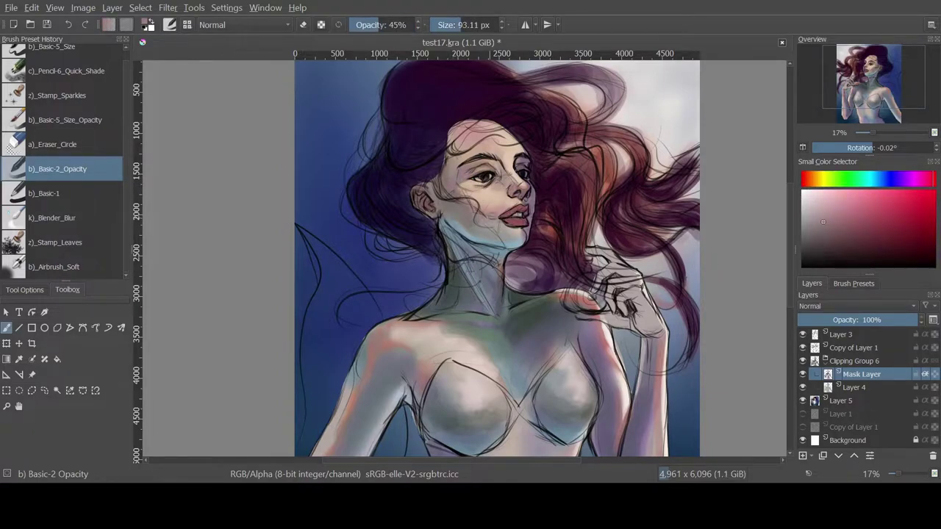
{"action": "key", "text": "m"}
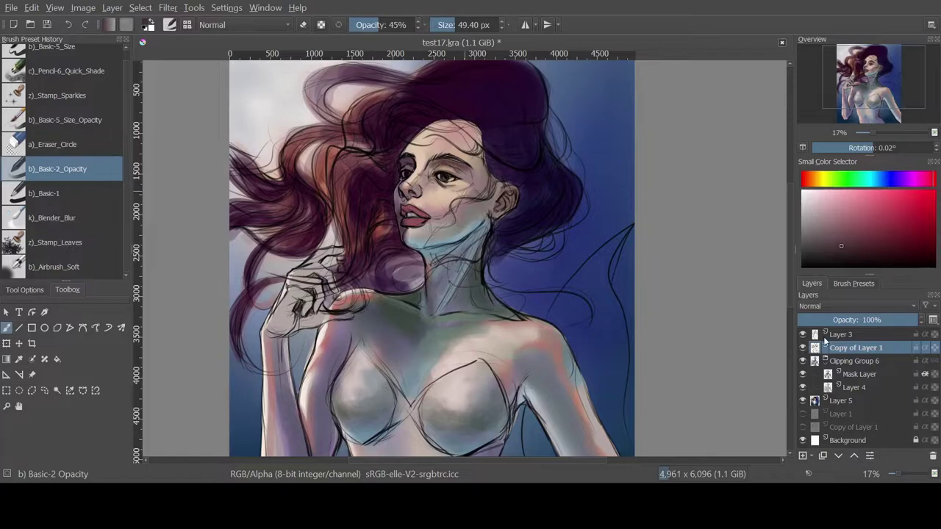
{"action": "left_click", "coordinate": [817, 374]}
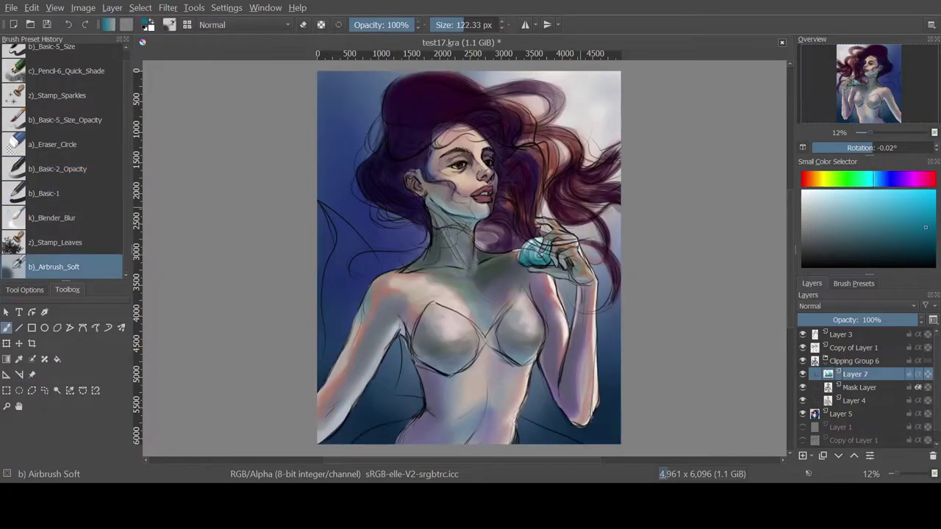
- Mirror-check proportions, alternate Basic-2_Opacity and Blender_Blur, and move down the layer stack to the Mask Layer
{"action": "key", "text": "m"}
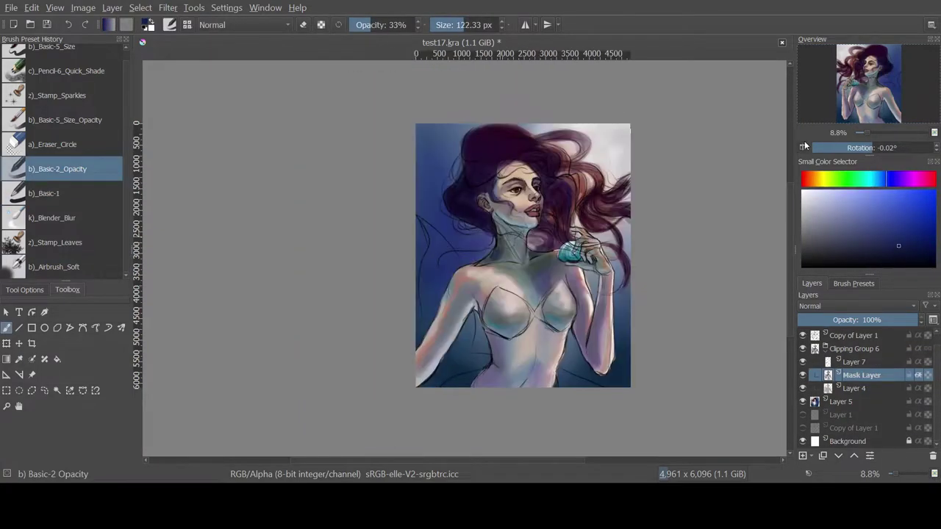
{"action": "key", "text": "slash"}
{"action": "key", "text": "slash"}
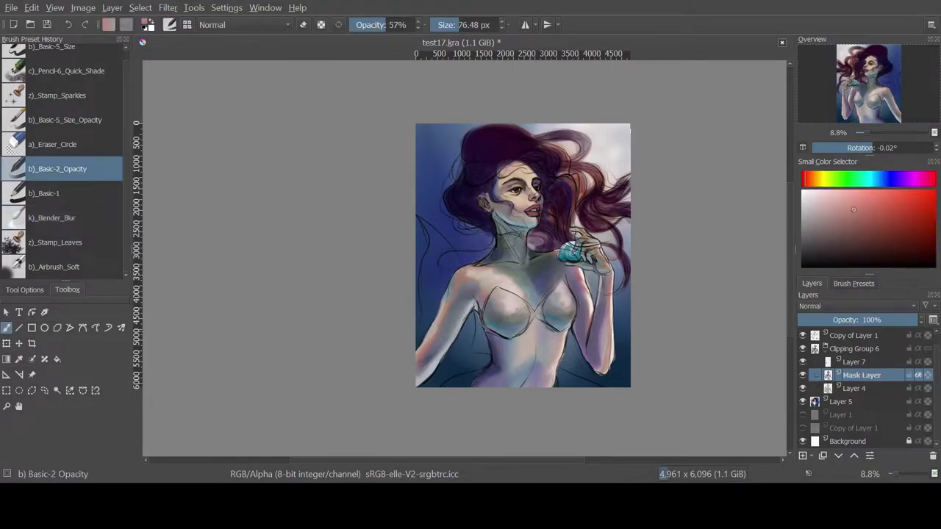
{"action": "key", "text": "slash"}
{"action": "key", "text": "slash"}
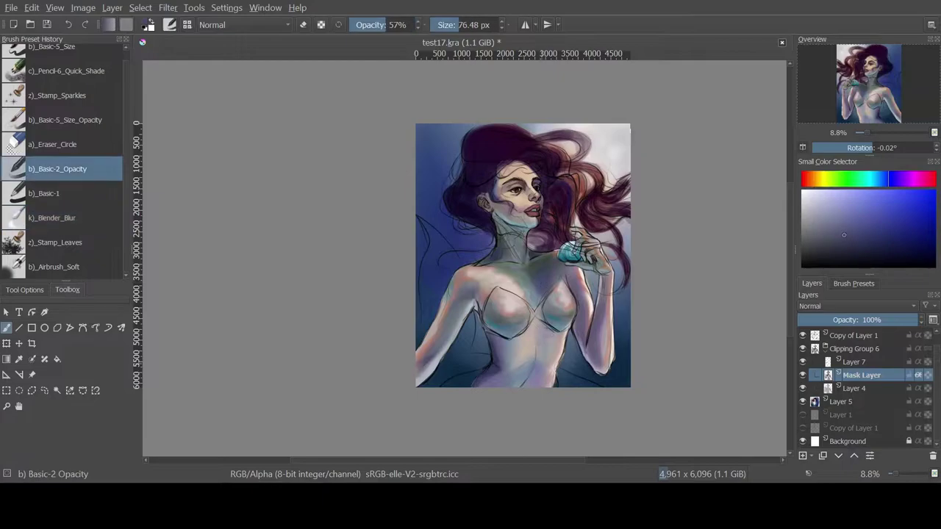
{"action": "key", "text": "m"}
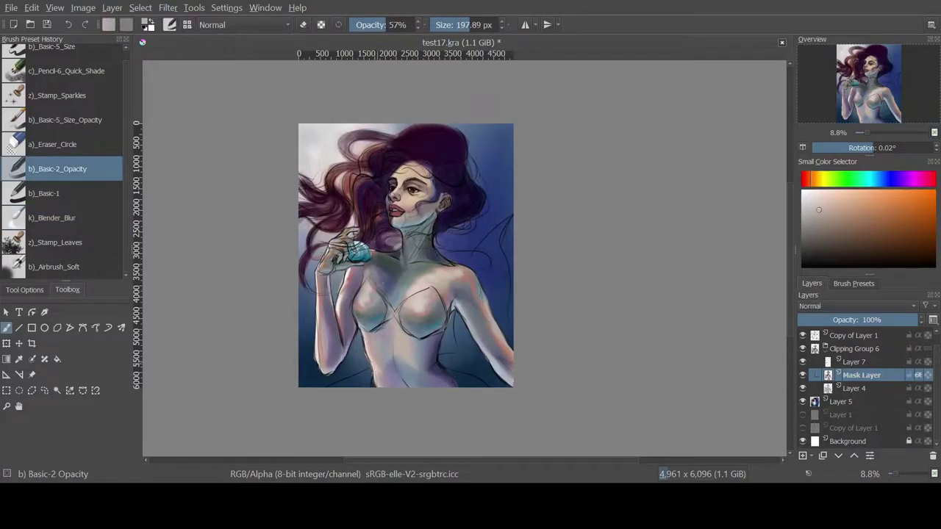
{"action": "key", "text": "slash"}
{"action": "key", "text": "slash"}
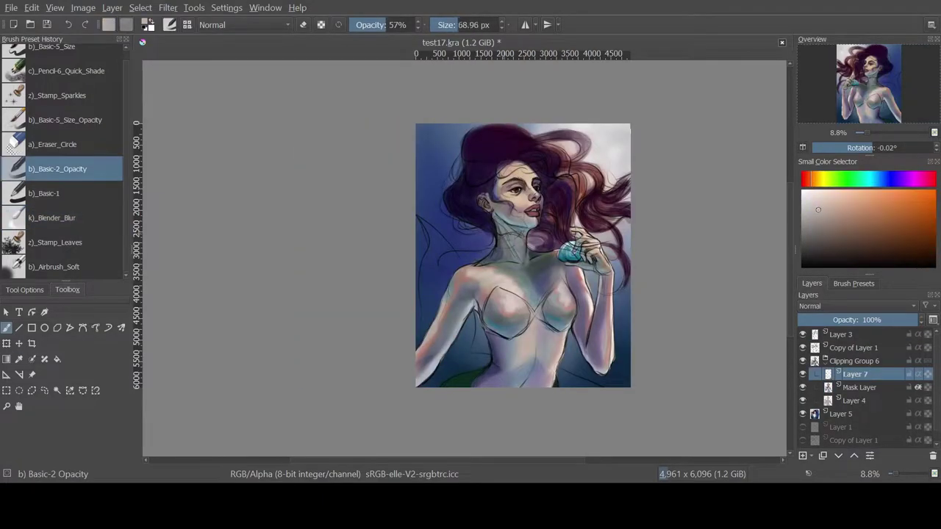
{"action": "key", "text": "slash"}
{"action": "key", "text": "Page_Down"}
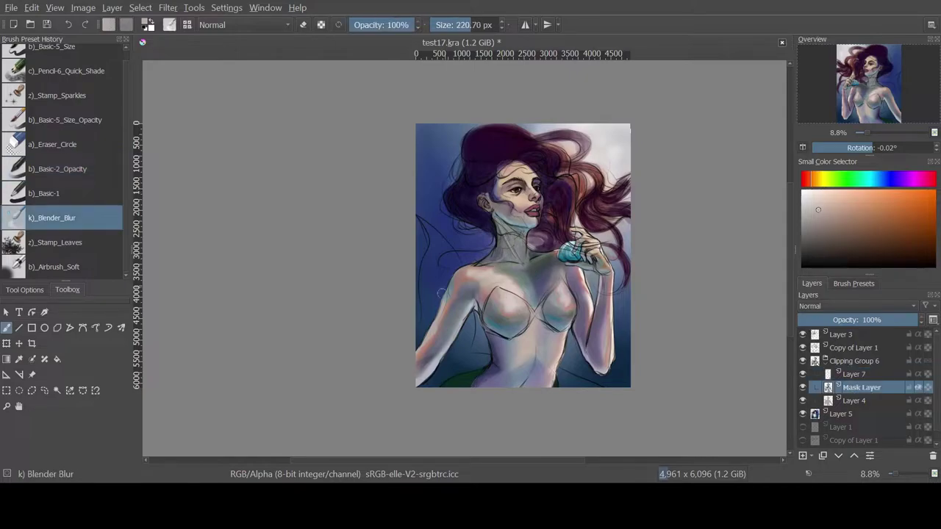
{"action": "key", "text": "slash"}
{"action": "key", "text": "Page_Down"}
{"action": "key", "text": "Page_Down"}
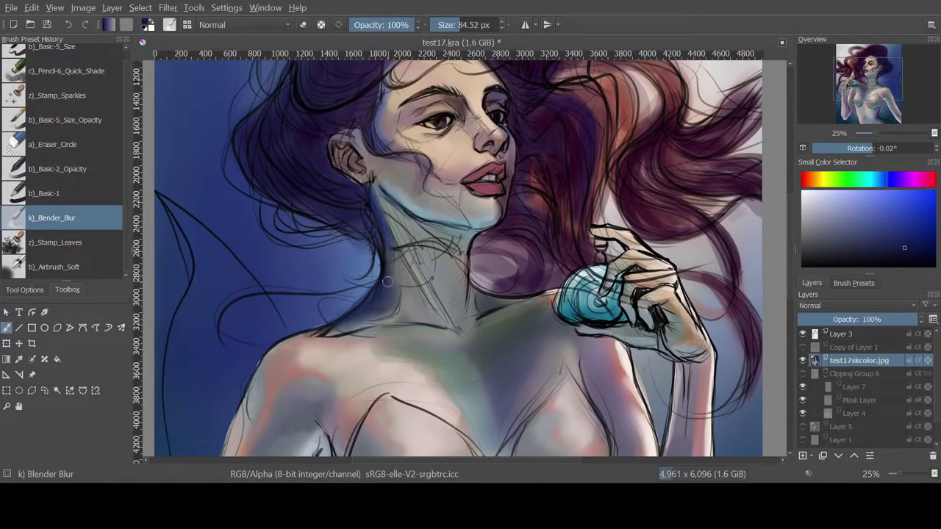
- Sample grey-blue and grey-teal from the canvas and soften the lines across the neck
{"action": "key", "text": "comma"}
{"action": "left_click", "coordinate": [387, 282], "text": "ctrl"}
{"action": "key", "text": "comma"}
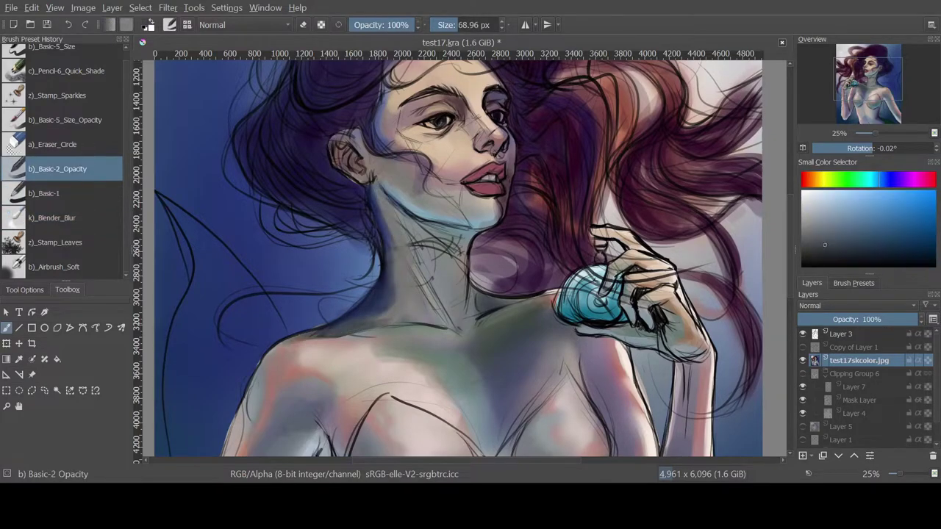
{"action": "key", "text": "period"}
{"action": "key", "text": "period"}
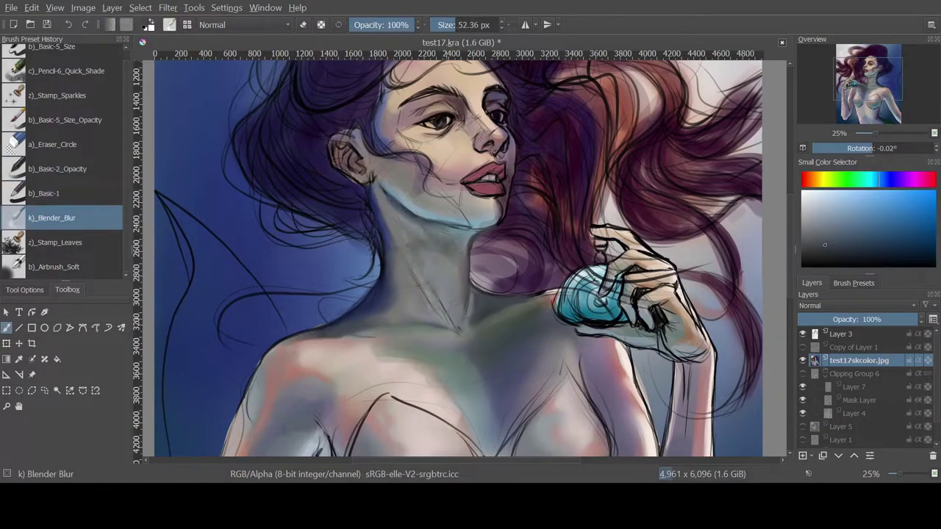
{"action": "key", "text": "comma"}
{"action": "left_click", "coordinate": [412, 243], "text": "ctrl"}
{"action": "left_click_drag", "start_coordinate": [408, 235], "coordinate": [456, 257]}
{"action": "key", "text": "period"}
{"action": "key", "text": "comma"}
- Shade with sampled dark grey-blues, mirror-check, and try lighter cyan-blue and magenta colours
{"action": "left_click", "coordinate": [382, 310], "text": "ctrl"}
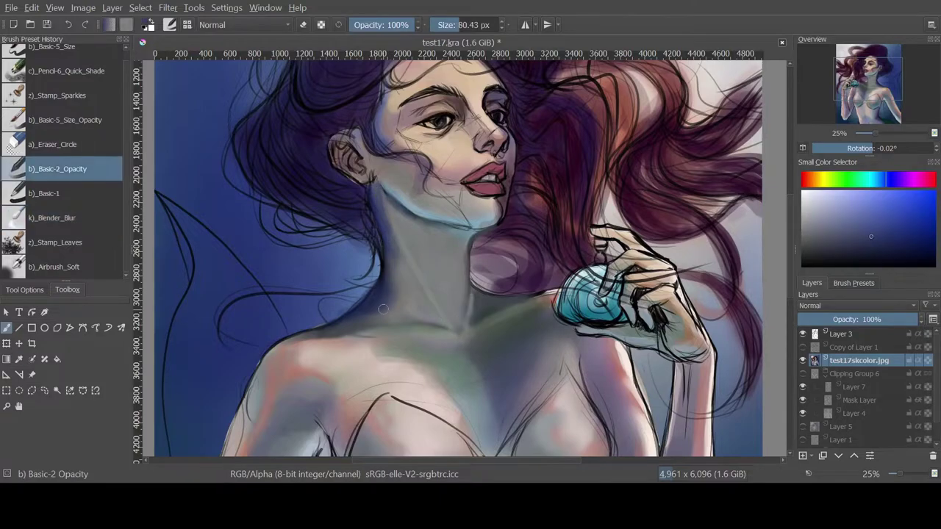
{"action": "key", "text": "period"}
{"action": "key", "text": "comma"}
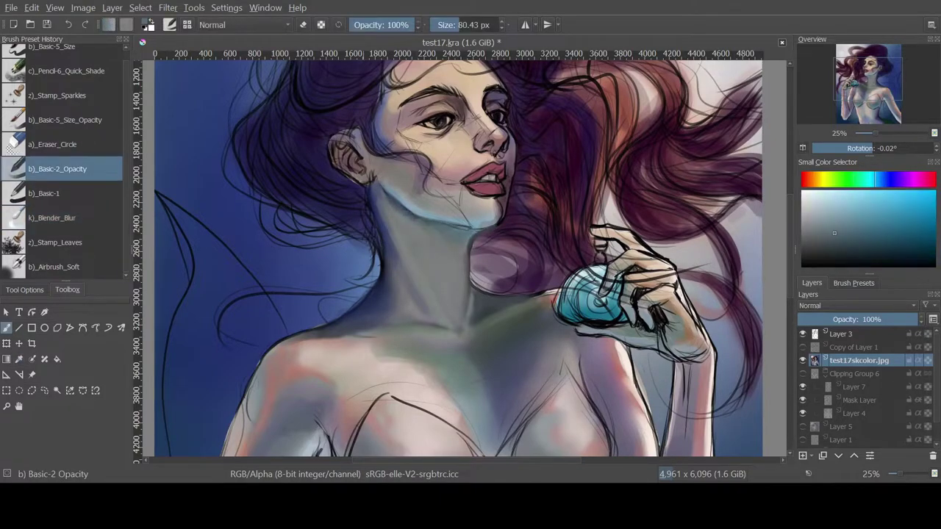
{"action": "left_click", "coordinate": [469, 232], "text": "ctrl"}
{"action": "key", "text": "period"}
{"action": "key", "text": "m"}
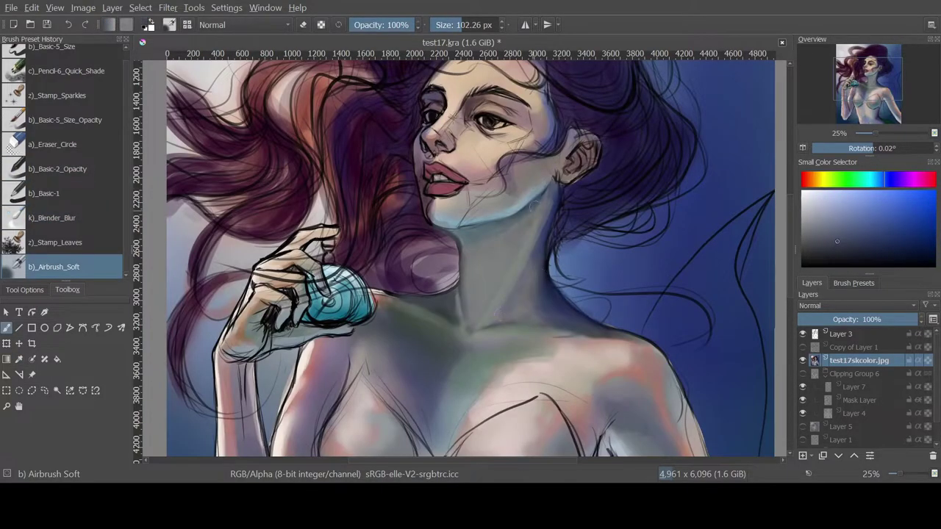
{"action": "left_click", "coordinate": [832, 218]}
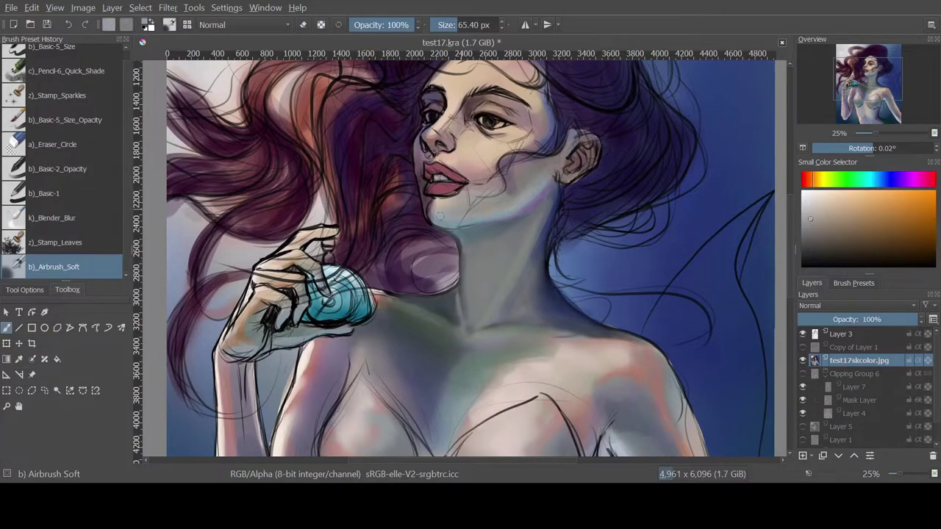
{"action": "left_click", "coordinate": [916, 183]}
{"action": "key", "text": "slash"}
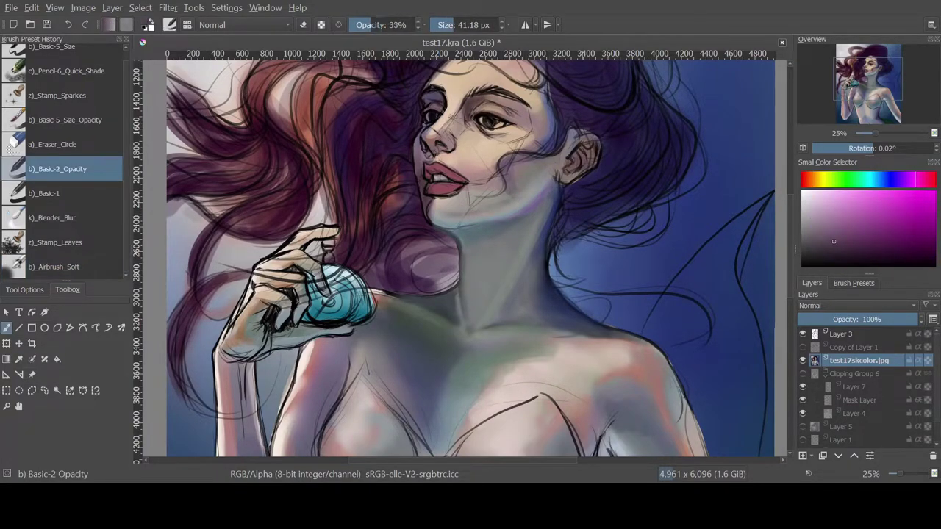
{"action": "key", "text": "m"}
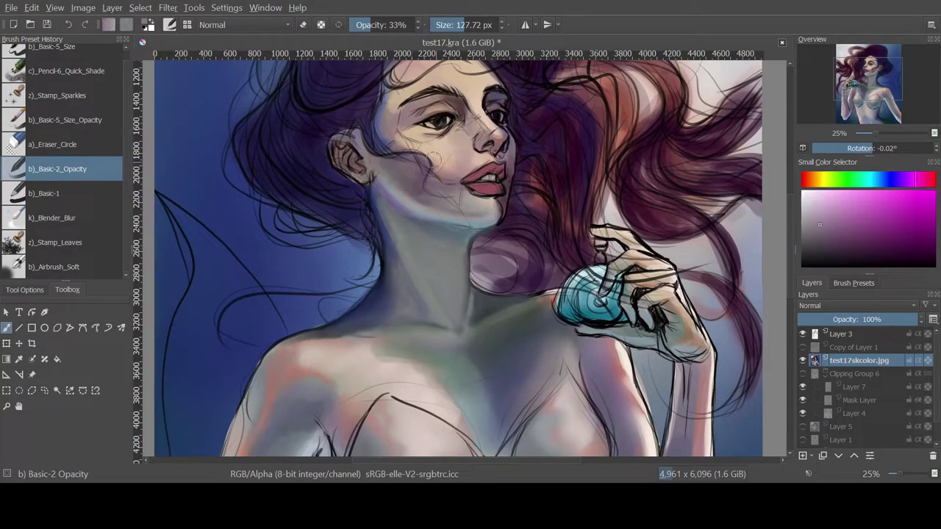
- Sample the face's skin colours and blend them, checking in the mirrored view
{"action": "left_click", "coordinate": [437, 164], "text": "ctrl"}
{"action": "key", "text": "m"}
{"action": "left_click", "coordinate": [51, 217]}
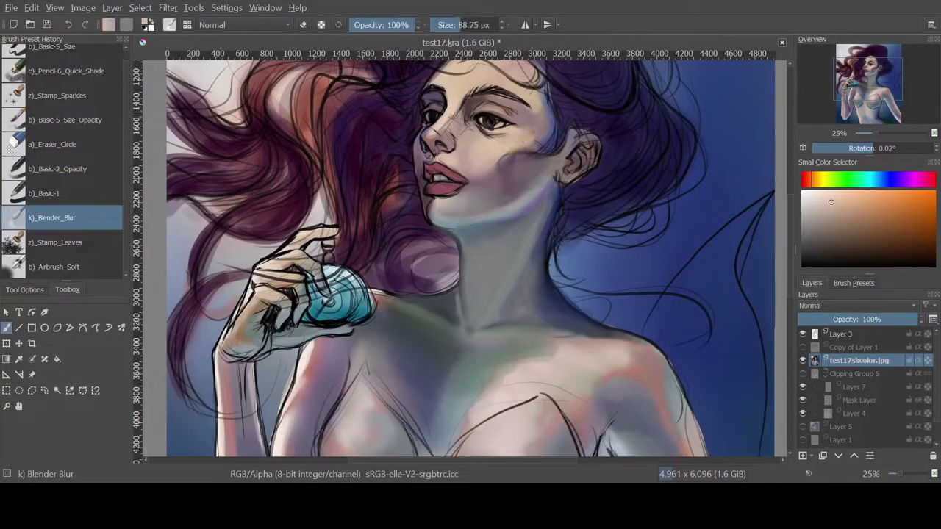
{"action": "key", "text": "slash"}
{"action": "left_click", "coordinate": [437, 129], "text": "ctrl"}
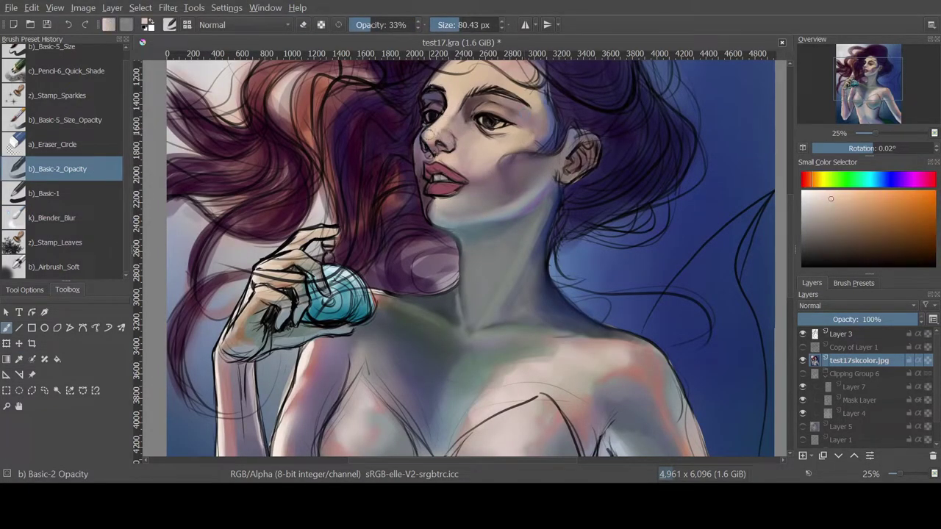
{"action": "key", "text": "slash"}
{"action": "key", "text": "slash"}
- Refine the lips and cheeks with sampled muted pinks, mirror-checking the face
{"action": "left_click", "coordinate": [422, 192], "text": "ctrl"}
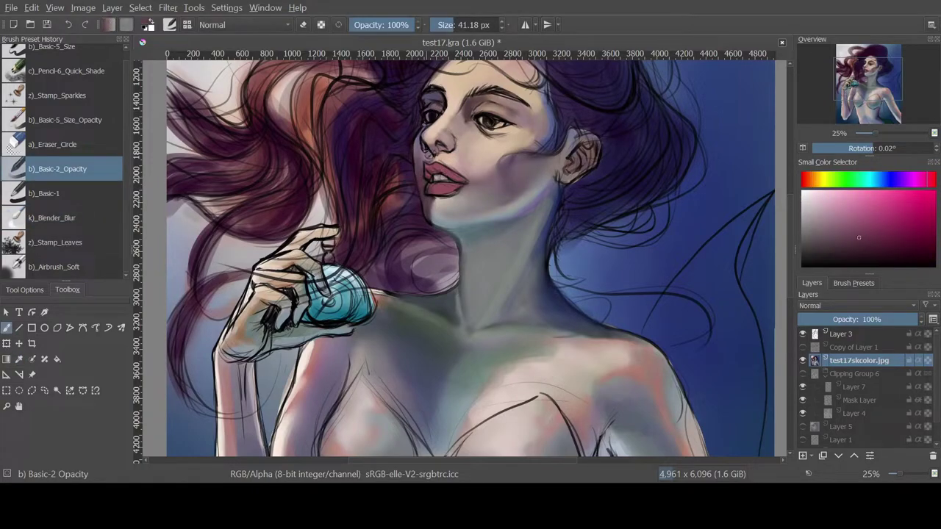
{"action": "key", "text": "m"}
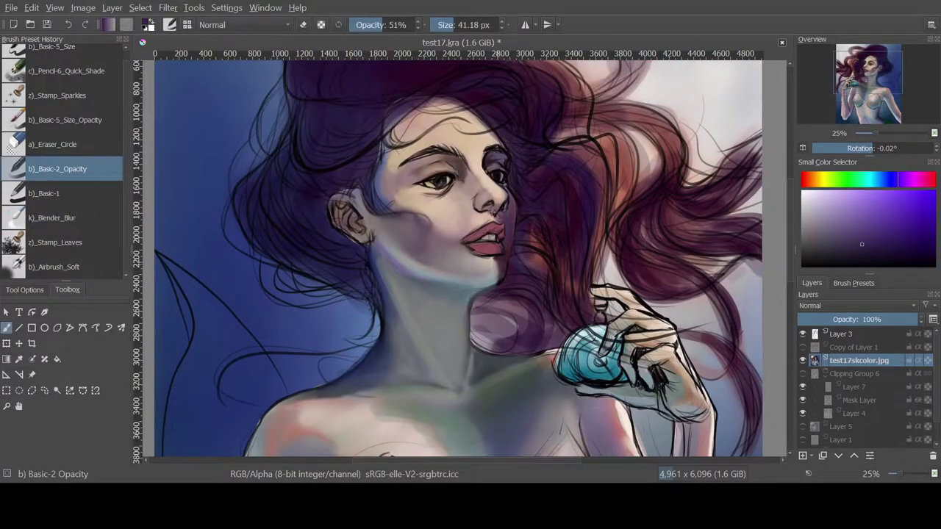
{"action": "left_click", "coordinate": [499, 214], "text": "ctrl"}
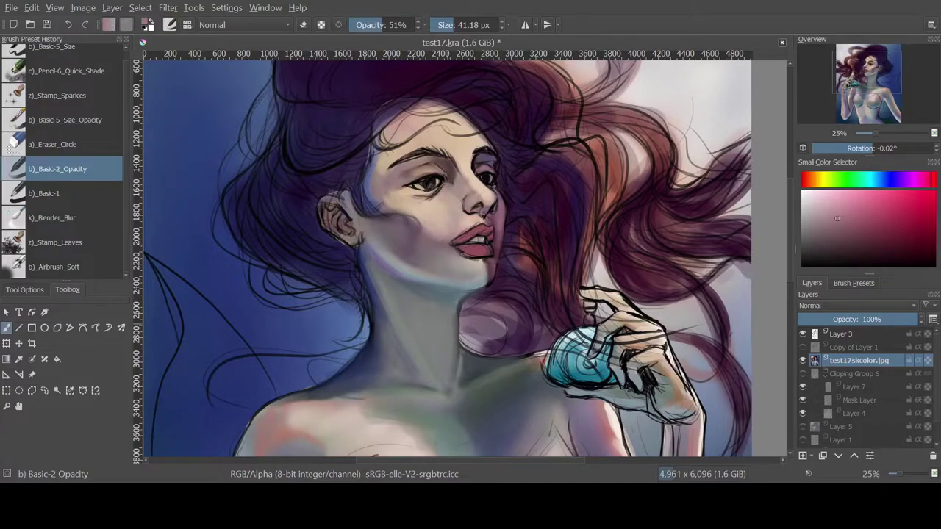
{"action": "left_click", "coordinate": [801, 148]}
{"action": "key", "text": "slash"}
{"action": "left_click", "coordinate": [803, 148]}
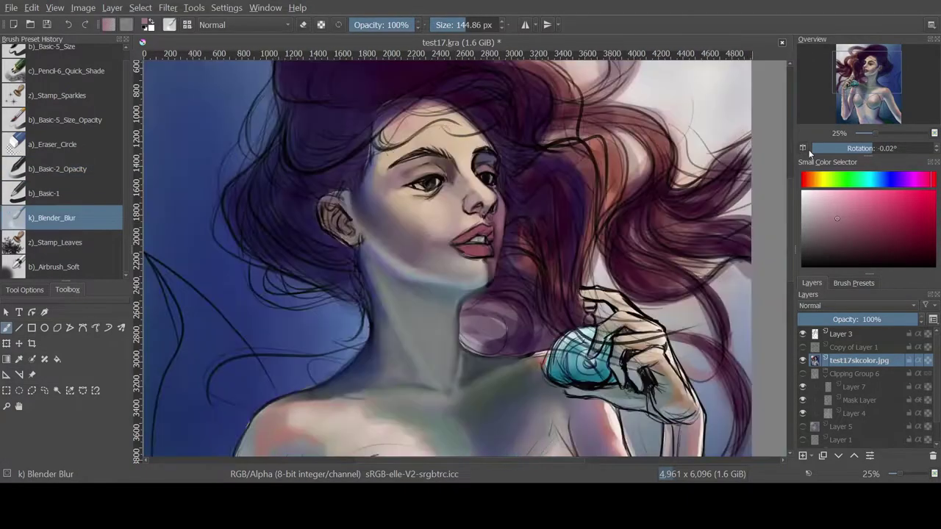
{"action": "key", "text": "slash"}
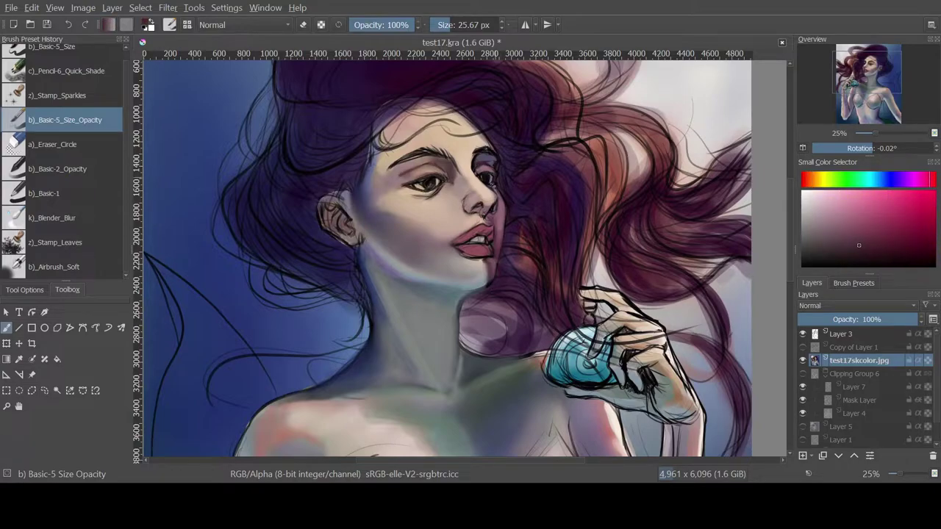
- Darken the iris highlight with the 51% opacity brush and a sampled dark purple
{"action": "key", "text": "slash"}
{"action": "scroll", "coordinate": [522, 129], "scroll_direction": "up", "scroll_amount": 2}
{"action": "key", "text": "slash"}
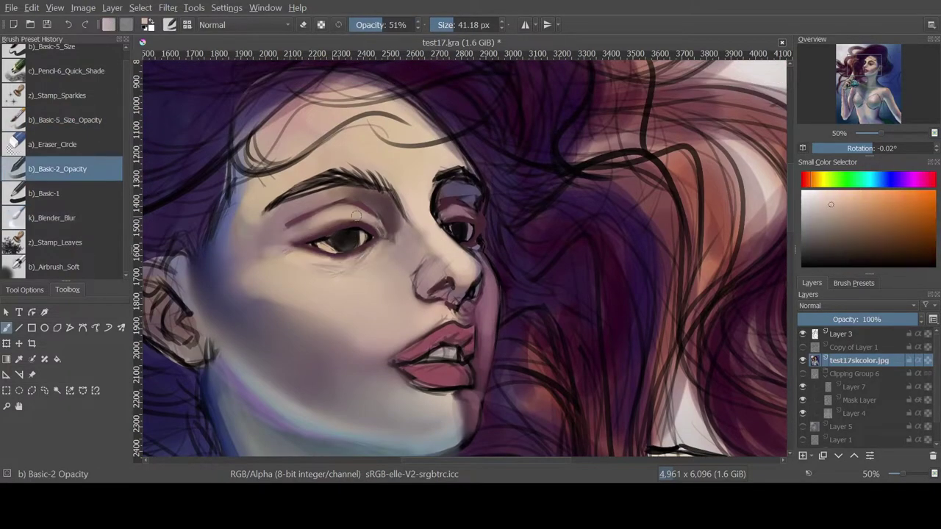
{"action": "key", "text": "m"}
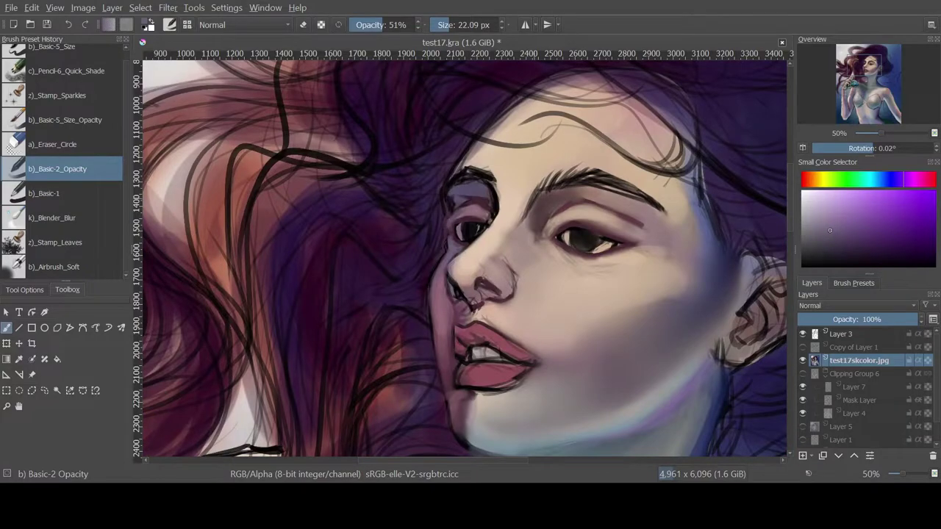
{"action": "left_click_drag", "start_coordinate": [588, 247], "coordinate": [600, 238]}
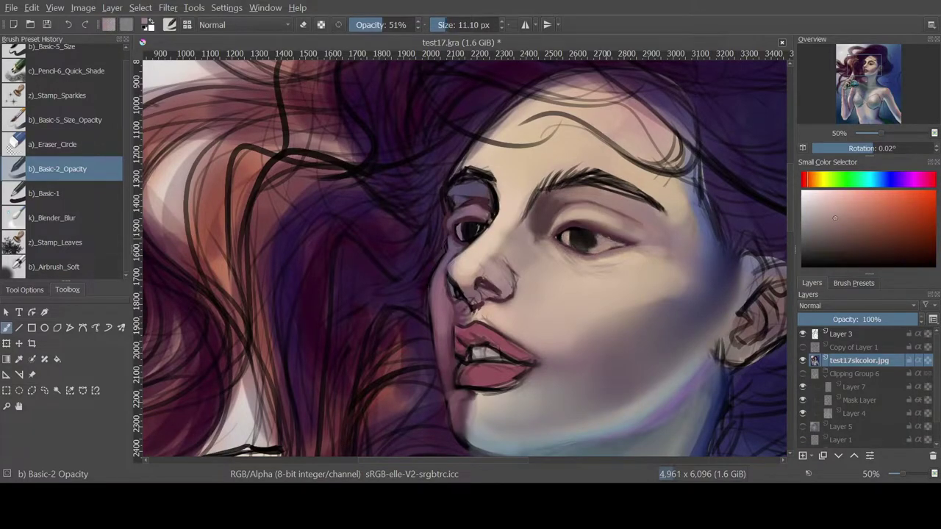
{"action": "left_click", "coordinate": [474, 232], "text": "ctrl"}
{"action": "left_click", "coordinate": [803, 148]}
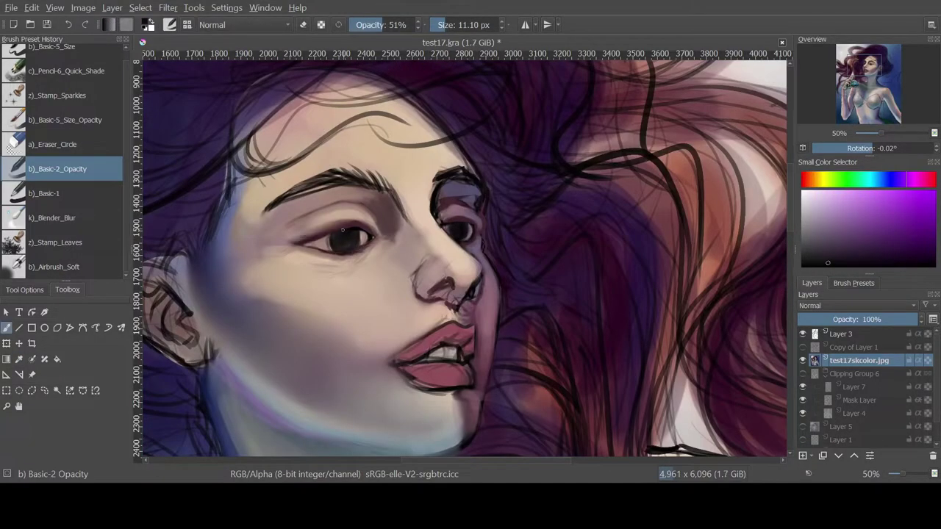
- Zoom out to the whole head and mirror the view to check face proportions
{"action": "scroll", "coordinate": [547, 242], "scroll_direction": "down", "scroll_amount": 1}
{"action": "key", "text": "/"}
{"action": "key", "text": "/"}
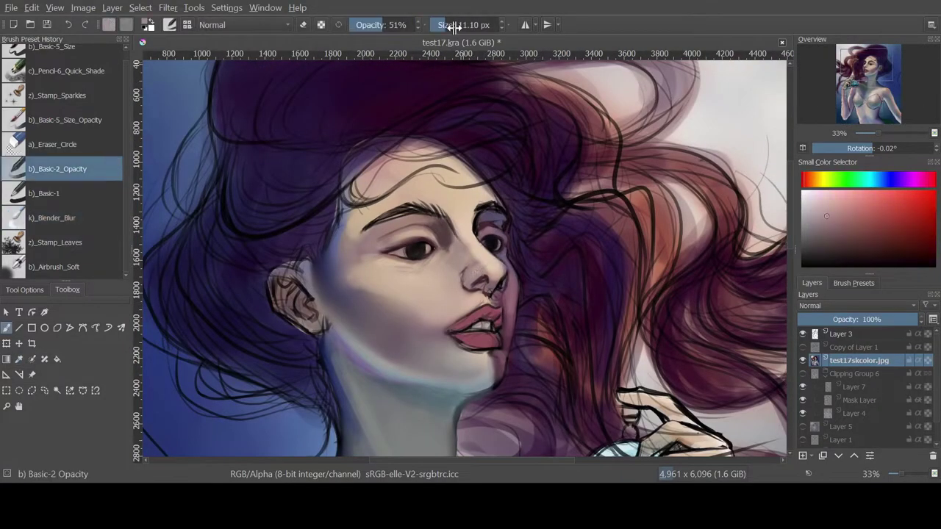
{"action": "key", "text": "/"}
{"action": "key", "text": "/"}
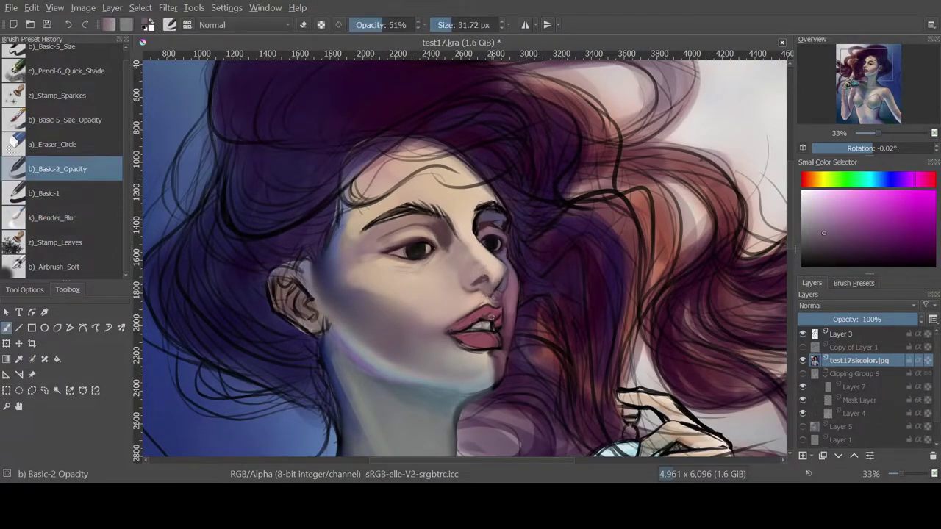
{"action": "key", "text": "/"}
{"action": "key", "text": "/"}
{"action": "key", "text": "/"}
{"action": "key", "text": "m"}
{"action": "key", "text": "/"}
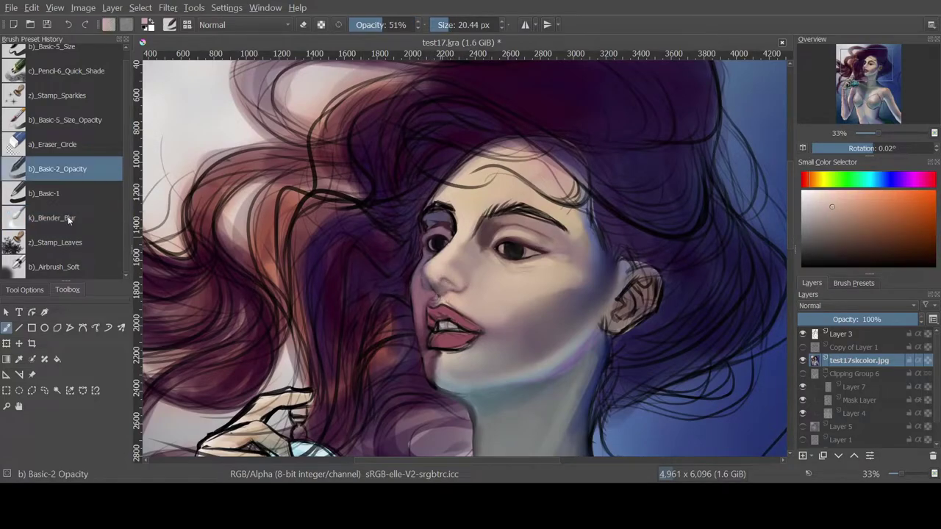
{"action": "key", "text": "/"}
- Sample a face skin tone and dark purple while rechecking the face in mirrored view
{"action": "key", "text": "/"}
{"action": "key", "text": "m"}
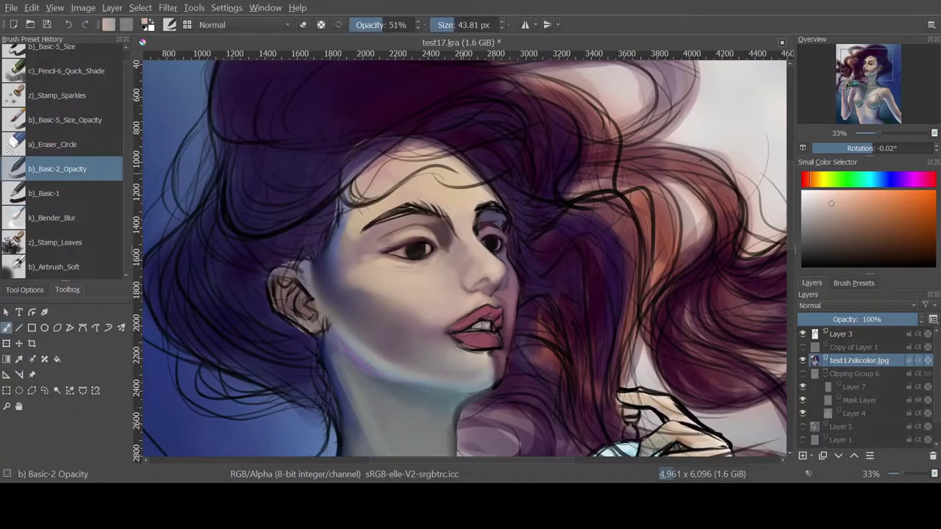
{"action": "left_click", "coordinate": [468, 234], "text": "ctrl"}
{"action": "left_click", "coordinate": [520, 367], "text": "ctrl"}
{"action": "key", "text": "/"}
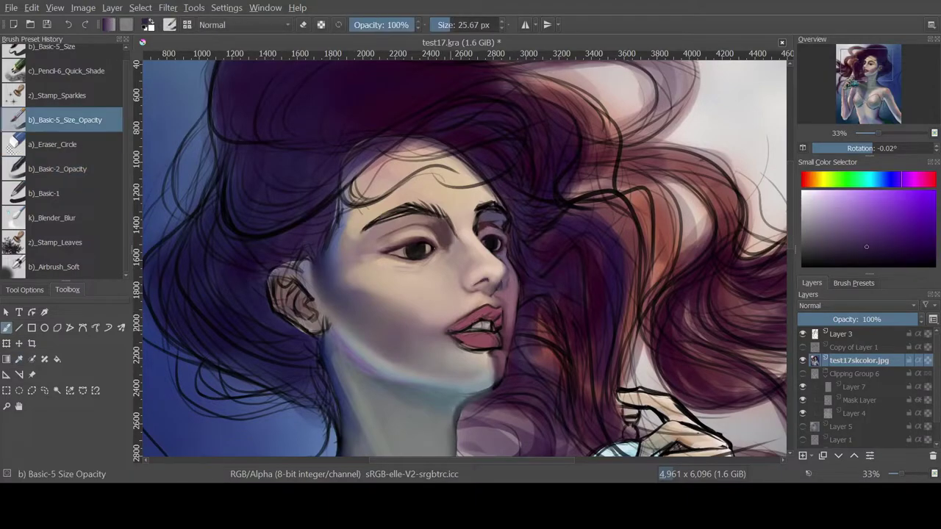
{"action": "key", "text": "m"}
{"action": "key", "text": "/"}
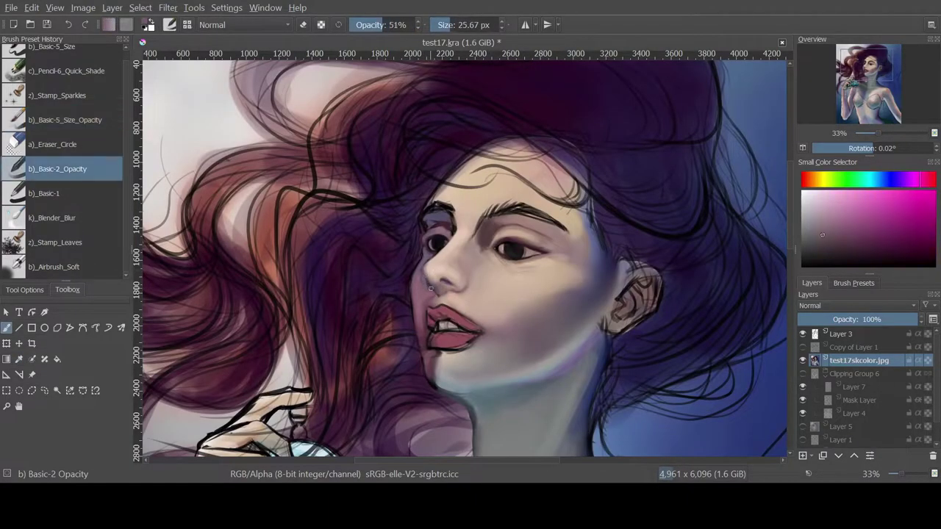
- Repaint the lips closed using sampled muted and darker reds and chin mauve
{"action": "key", "text": "/"}
{"action": "key", "text": "m"}
{"action": "left_click", "coordinate": [478, 288], "text": "ctrl"}
{"action": "key", "text": "/"}
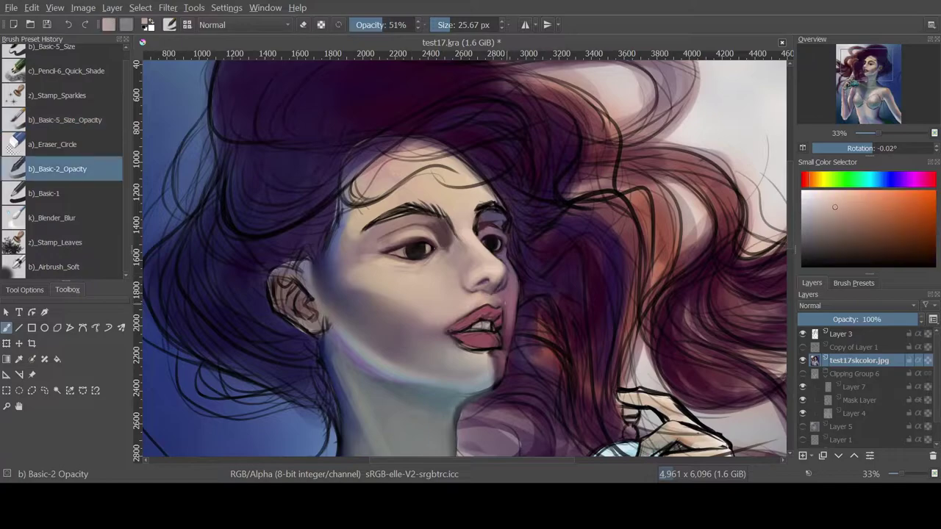
{"action": "left_click", "coordinate": [524, 294], "text": "ctrl"}
{"action": "key", "text": "m"}
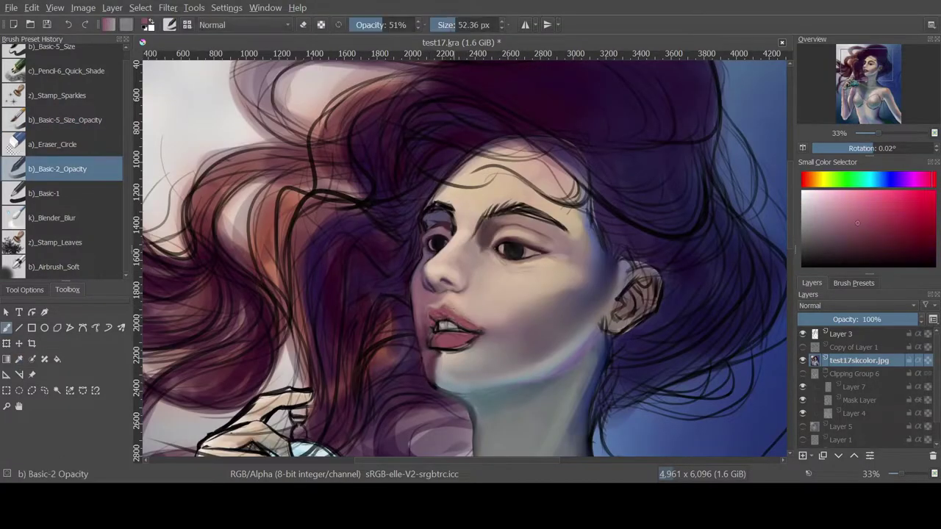
{"action": "left_click", "coordinate": [439, 333], "text": "ctrl"}
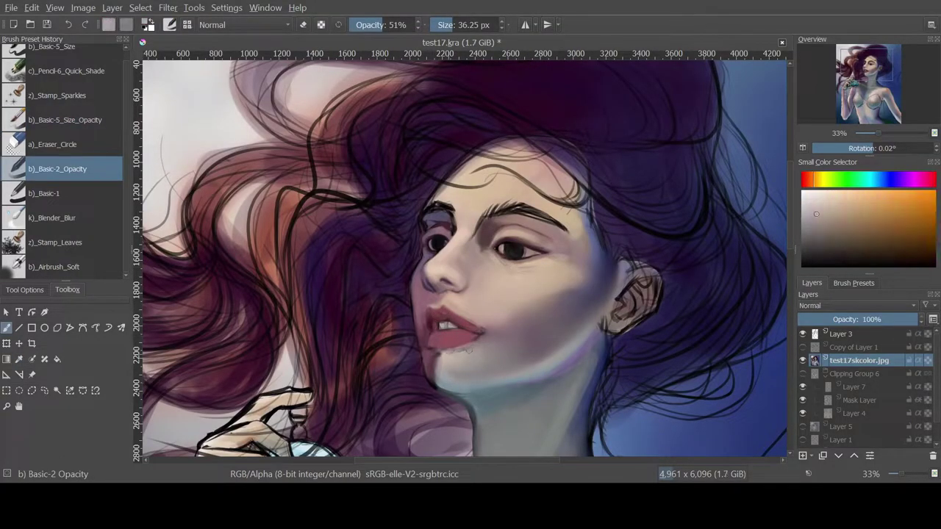
{"action": "left_click", "coordinate": [471, 351], "text": "ctrl"}
{"action": "key", "text": "m"}
- Add warm salmon and grey-pink shading along the cheek and jaw, deepening the lips
{"action": "left_click", "coordinate": [500, 328], "text": "ctrl"}
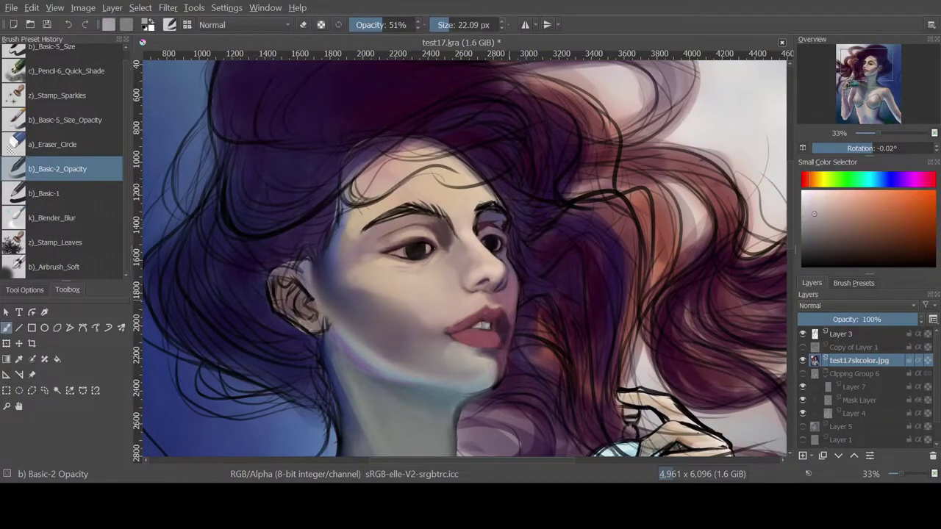
{"action": "key", "text": "m"}
{"action": "left_click", "coordinate": [433, 331], "text": "ctrl"}
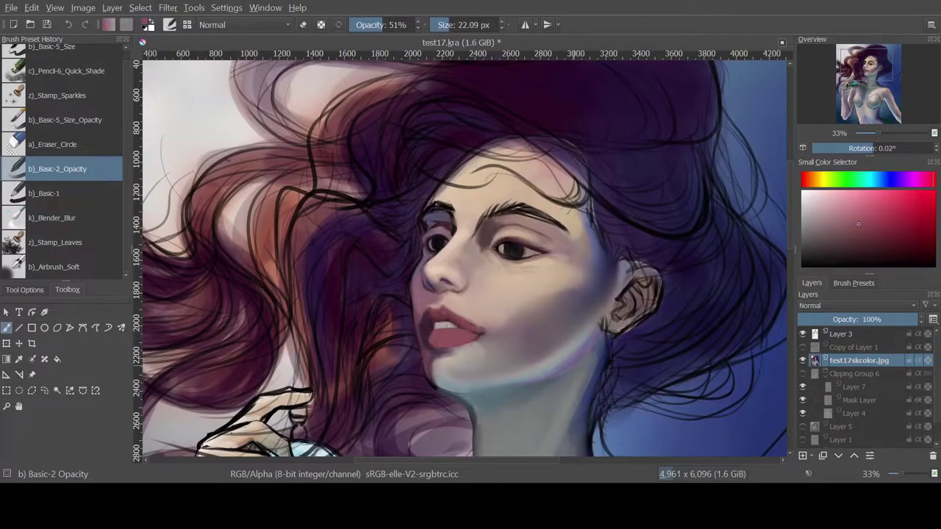
{"action": "left_click", "coordinate": [464, 356], "text": "ctrl"}
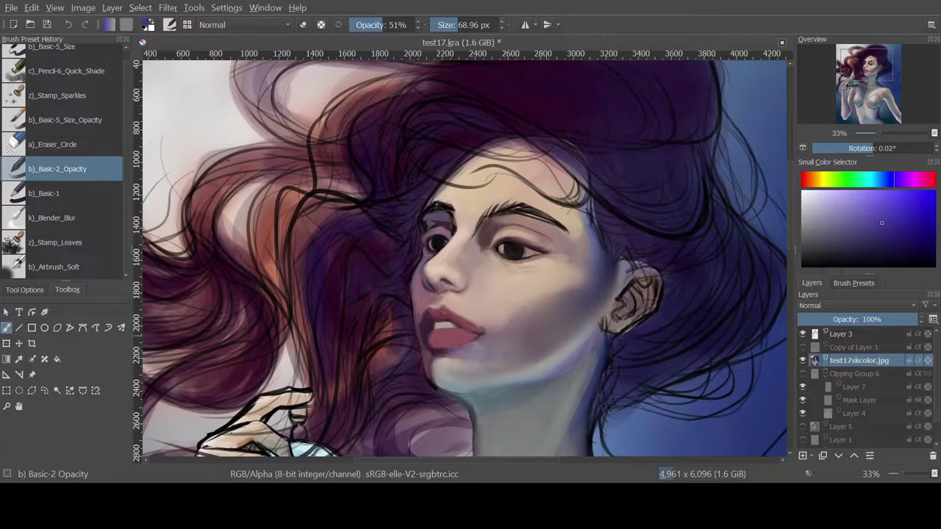
{"action": "key", "text": "m"}
{"action": "left_click", "coordinate": [427, 386], "text": "ctrl"}
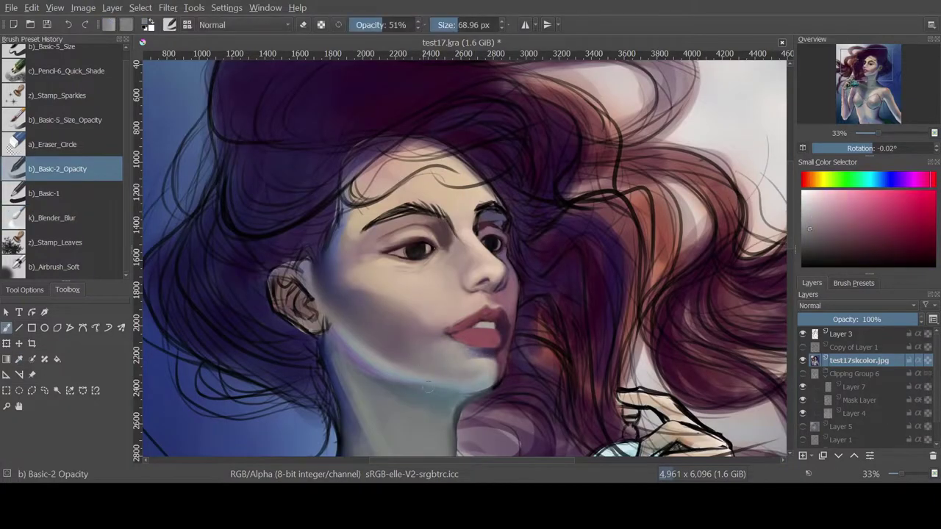
{"action": "left_click", "coordinate": [427, 354], "text": "ctrl"}
{"action": "key", "text": "m"}
{"action": "key", "text": "slash"}
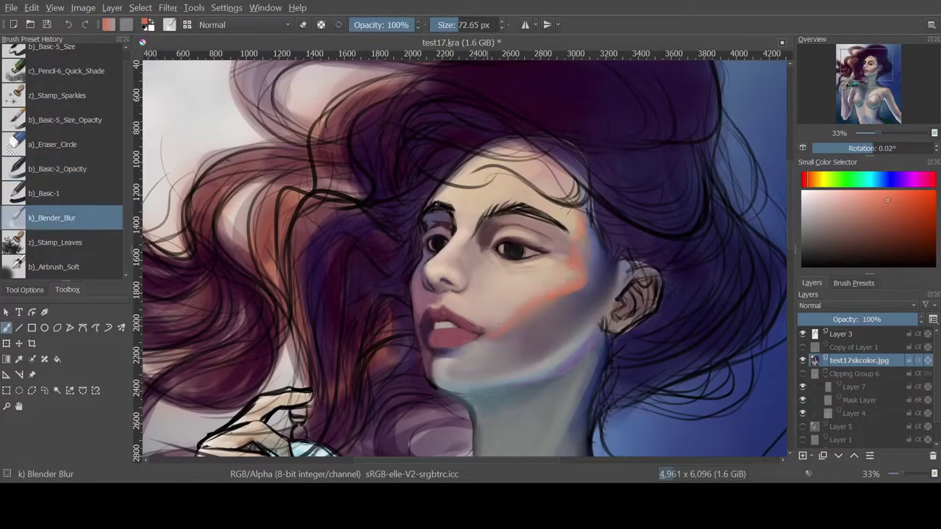
- Zoom to the face and paint dark lower eyelid lines on both eyes
{"action": "key", "text": "2"}
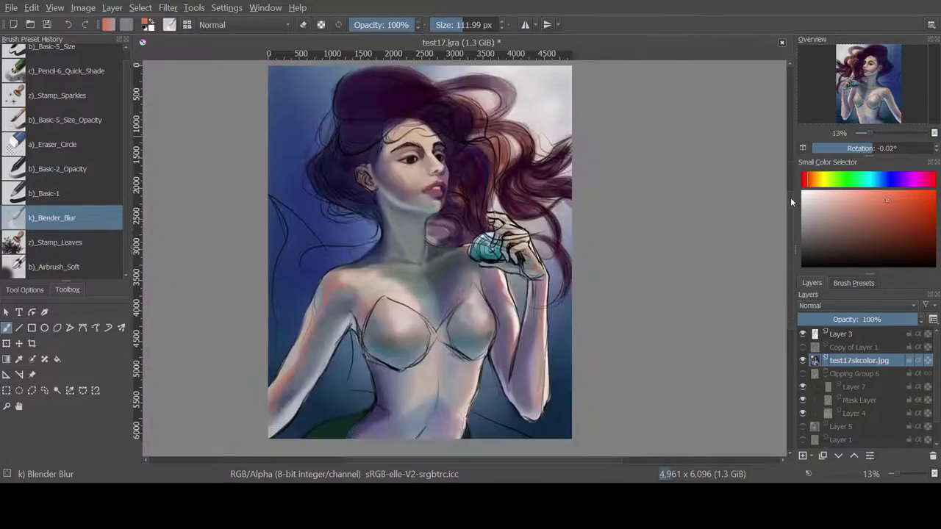
{"action": "key", "text": "slash"}
{"action": "scroll", "coordinate": [500, 235], "scroll_direction": "up", "scroll_amount": 5}
{"action": "left_click_drag", "start_coordinate": [470, 244], "coordinate": [529, 233]}
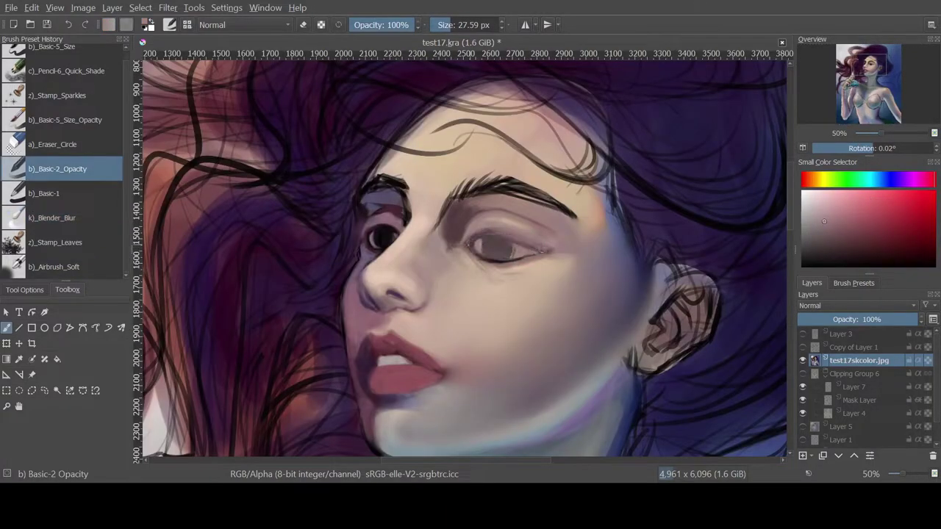
{"action": "key", "text": "m"}
{"action": "left_click_drag", "start_coordinate": [382, 250], "coordinate": [455, 248]}
{"action": "key", "text": "bracketleft"}
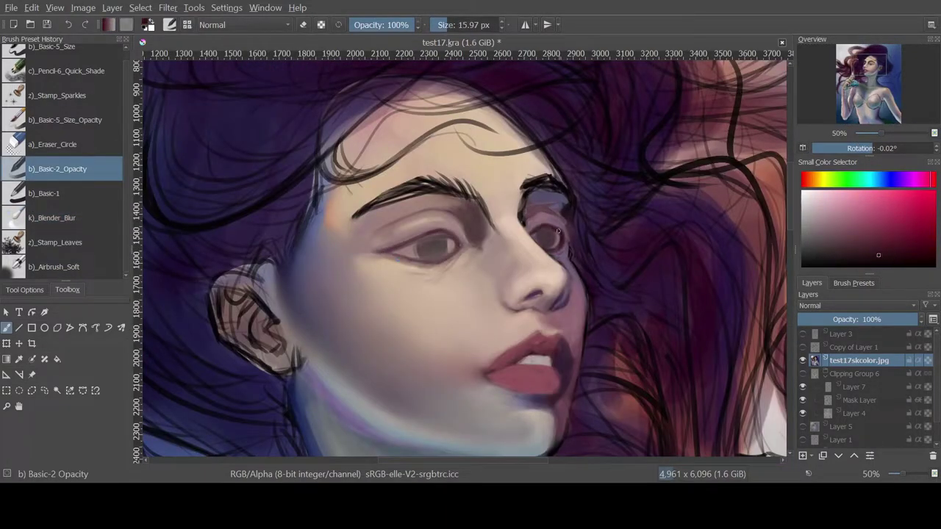
- Airbrush soft rosy shading inside a lasso selection under the eye, then deselect
{"action": "left_click", "coordinate": [52, 218]}
{"action": "left_click", "coordinate": [53, 267]}
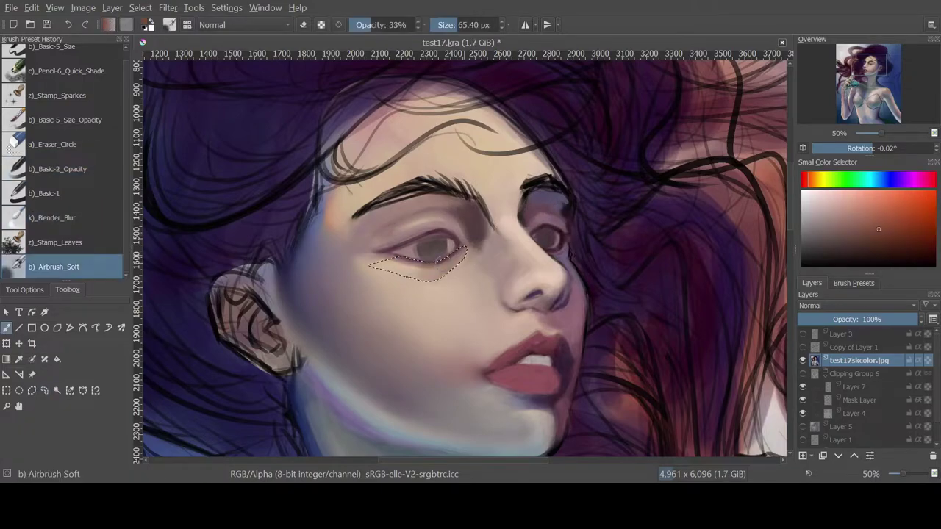
{"action": "left_click_drag", "start_coordinate": [371, 266], "coordinate": [463, 257]}
{"action": "key", "text": "slash"}
{"action": "key", "text": "m"}
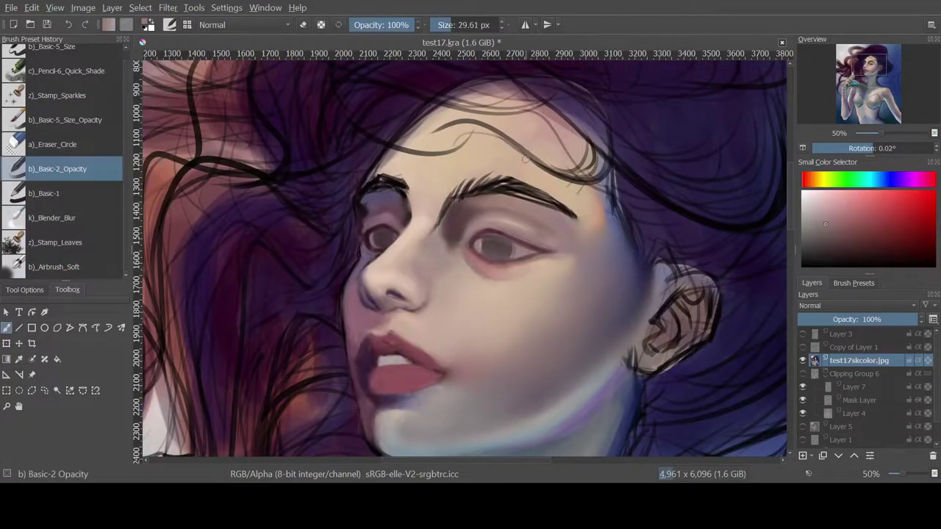
{"action": "key", "text": "m"}
- Blend the under-eye shading with Blender_Blur, checking it in mirrored view
{"action": "key", "text": "slash"}
{"action": "key", "text": "slash"}
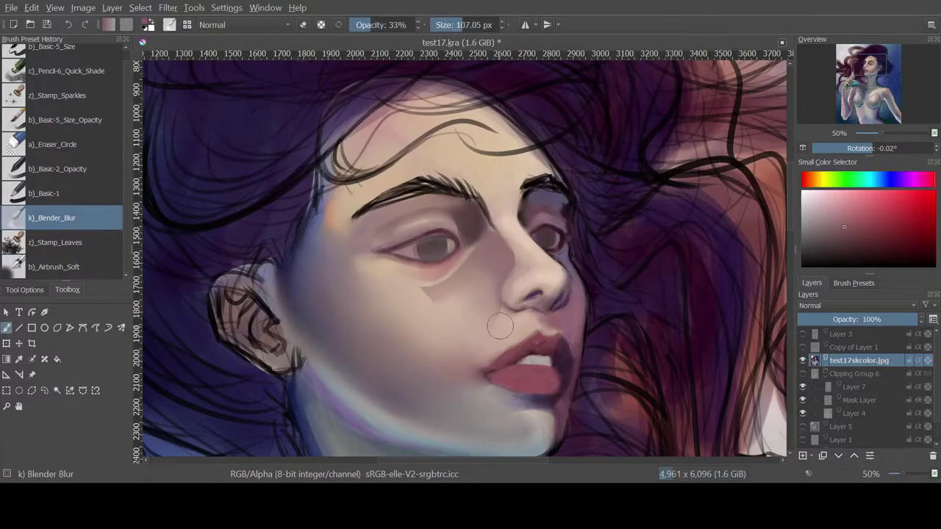
{"action": "key", "text": "m"}
{"action": "key", "text": "minus"}
{"action": "key", "text": "slash"}
{"action": "left_click", "coordinate": [410, 294], "text": "ctrl"}
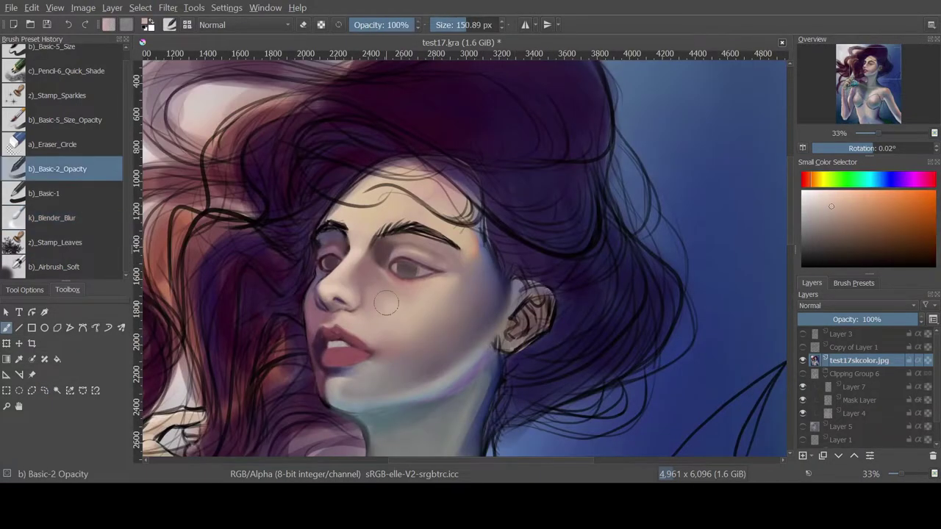
{"action": "key", "text": "m"}
{"action": "key", "text": "slash"}
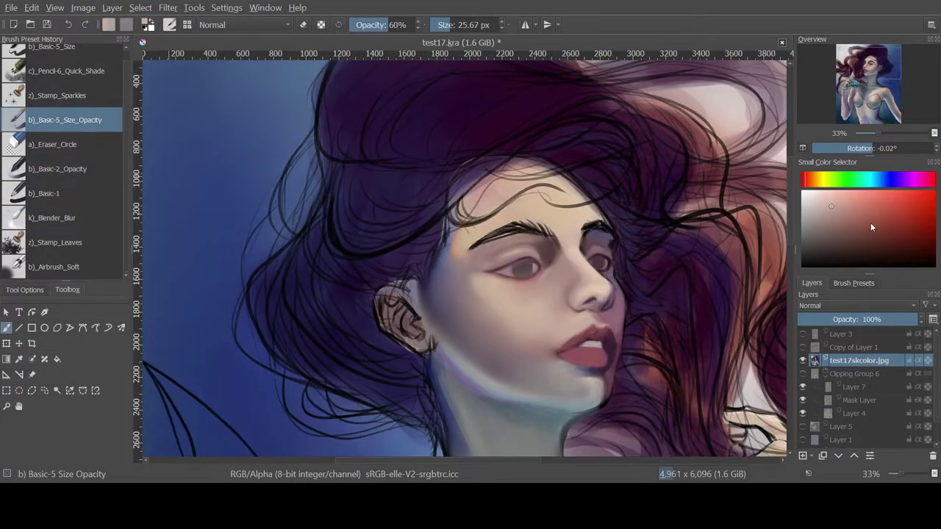
{"action": "key", "text": "slash"}
- Paint strokes around the eye with colours sampled from the canvas
{"action": "left_click", "coordinate": [620, 239], "text": "ctrl"}
{"action": "scroll", "coordinate": [620, 239], "scroll_direction": "down", "scroll_amount": 5}
{"action": "scroll", "coordinate": [376, 211], "scroll_direction": "up", "scroll_amount": 5}
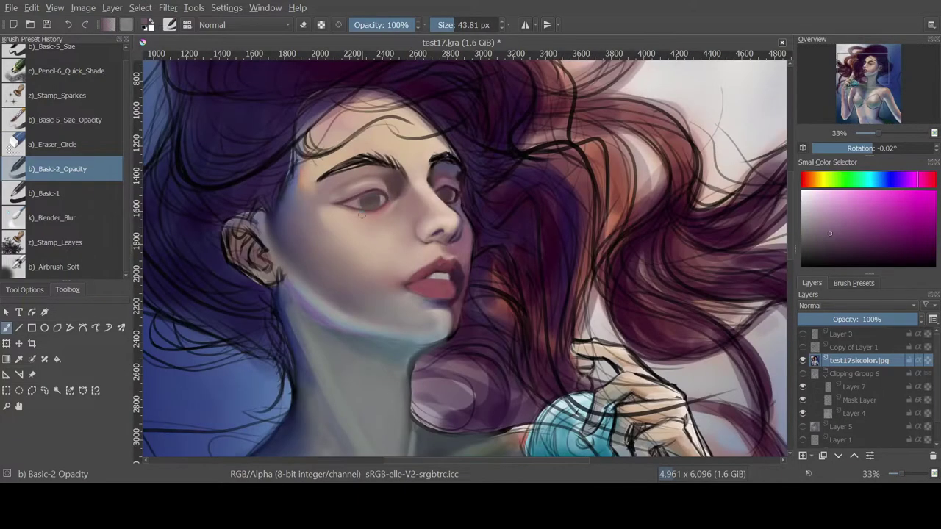
{"action": "left_click_drag", "start_coordinate": [345, 173], "coordinate": [397, 176]}
{"action": "left_click", "coordinate": [367, 180], "text": "ctrl"}
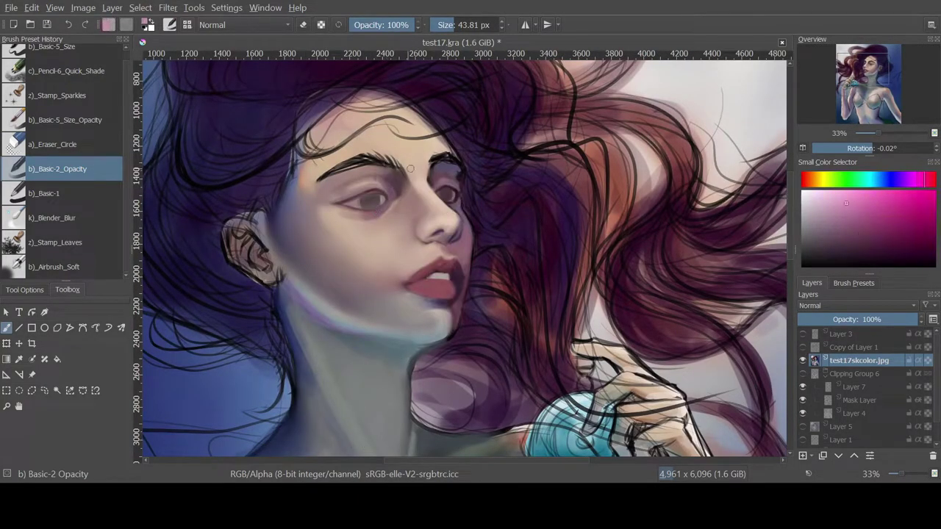
{"action": "left_click_drag", "start_coordinate": [349, 215], "coordinate": [362, 215]}
{"action": "left_click", "coordinate": [383, 185], "text": "ctrl"}
{"action": "left_click", "coordinate": [378, 187], "text": "ctrl"}
- Paint light peach and red skin tones with a larger semi-transparent brush
{"action": "key", "text": "period"}
{"action": "key", "text": "period"}
{"action": "key", "text": "period"}
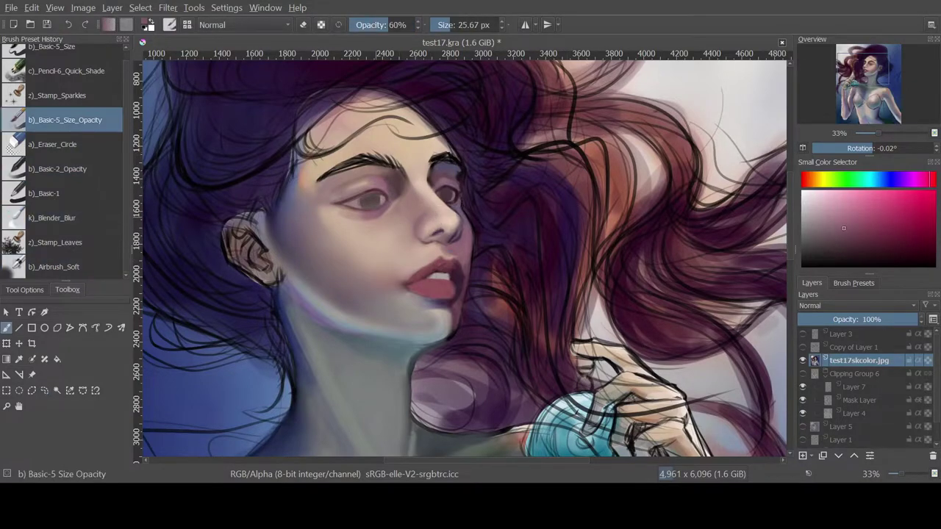
{"action": "key", "text": "slash"}
{"action": "key", "text": "m"}
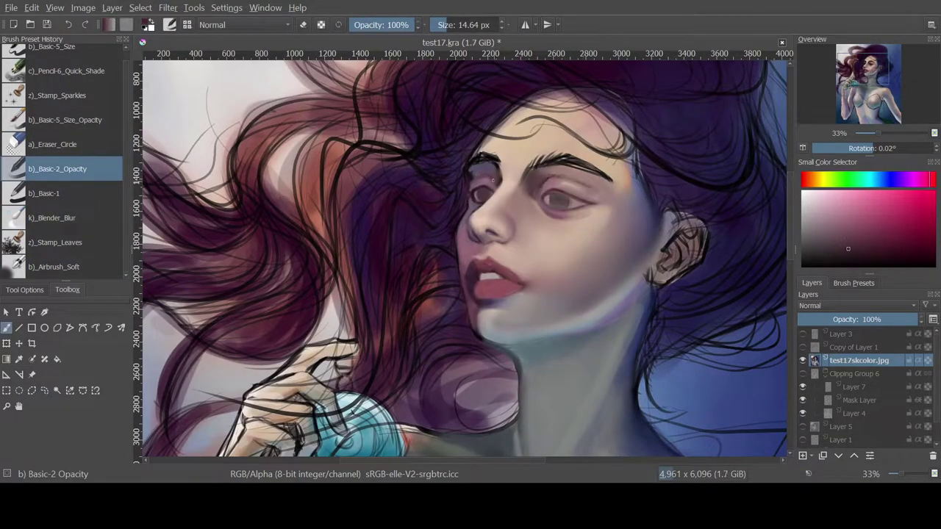
{"action": "left_click_drag", "start_coordinate": [491, 180], "coordinate": [566, 193]}
{"action": "left_click", "coordinate": [483, 171], "text": "ctrl"}
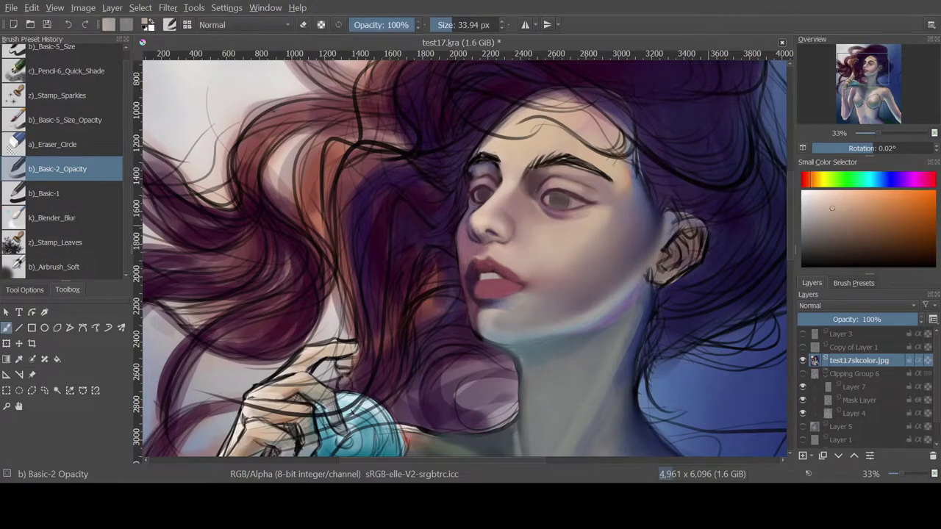
{"action": "key", "text": "e"}
{"action": "left_click", "coordinate": [478, 179], "text": "ctrl"}
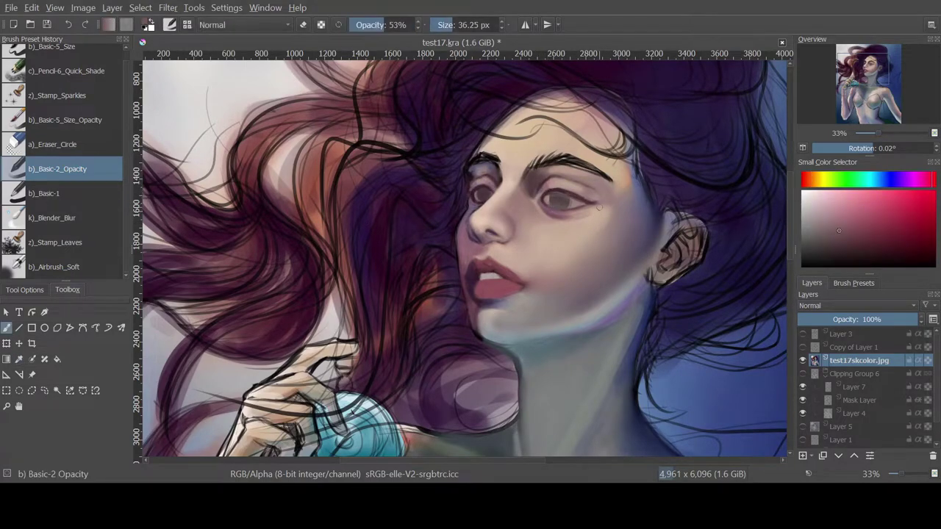
{"action": "key", "text": "m"}
- Sample dark purples and muted skin tones to darken the eye area
{"action": "scroll", "coordinate": [386, 321], "scroll_direction": "down", "scroll_amount": 5}
{"action": "scroll", "coordinate": [384, 287], "scroll_direction": "up", "scroll_amount": 5}
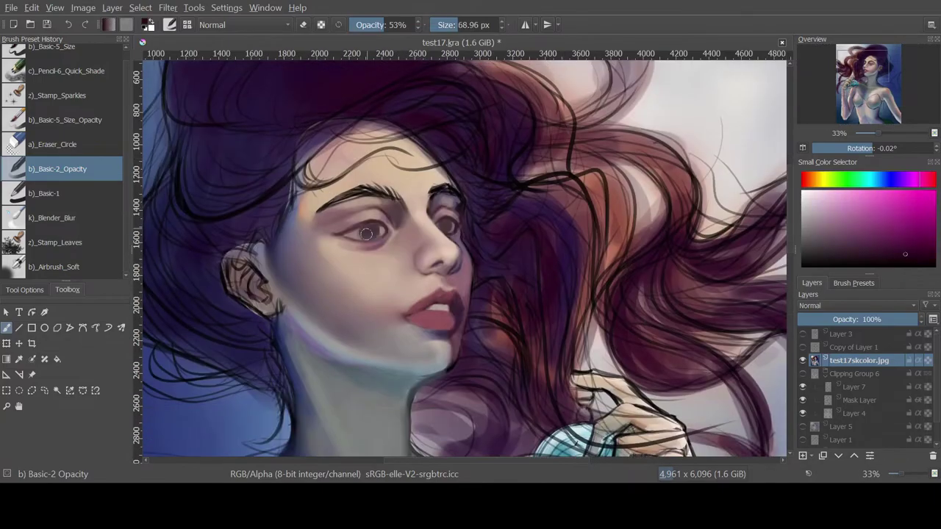
{"action": "left_click", "coordinate": [446, 227], "text": "ctrl"}
{"action": "left_click", "coordinate": [444, 219], "text": "ctrl"}
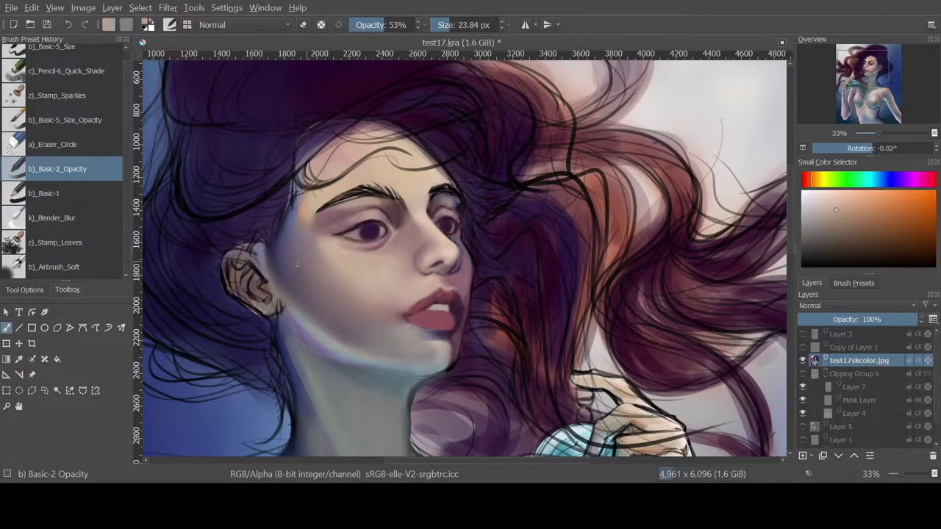
{"action": "left_click", "coordinate": [456, 235], "text": "ctrl"}
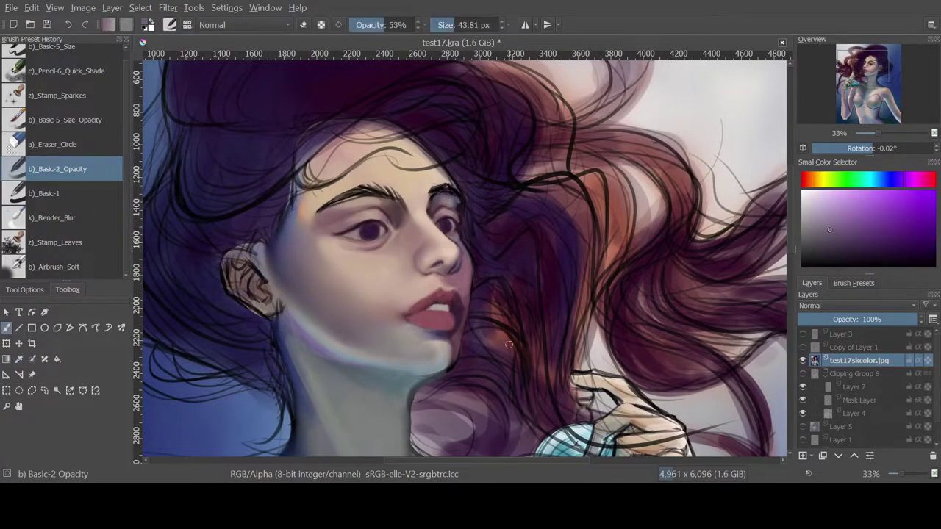
{"action": "left_click", "coordinate": [367, 235], "text": "ctrl"}
- Darken the eyes with dark magenta and red-purple, comparing in mirrored view
{"action": "key", "text": "m"}
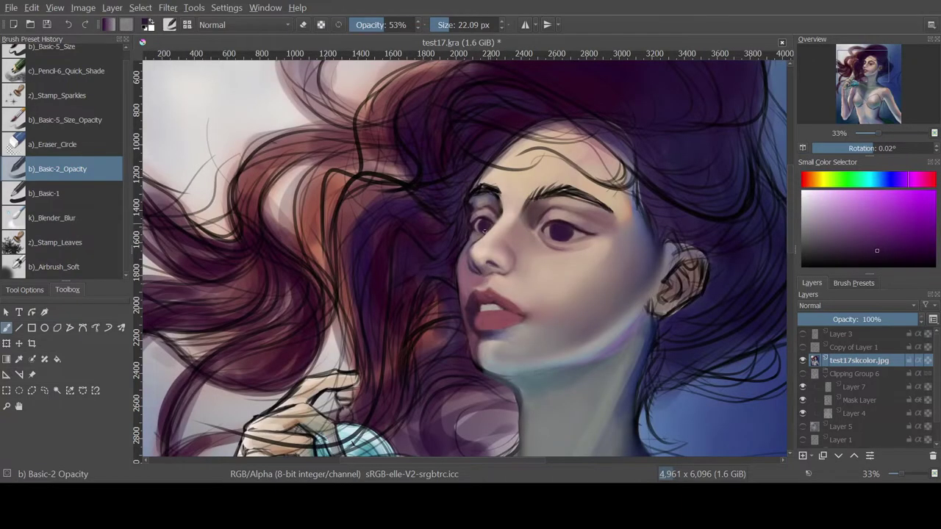
{"action": "left_click", "coordinate": [562, 236], "text": "ctrl"}
{"action": "left_click", "coordinate": [550, 222], "text": "ctrl"}
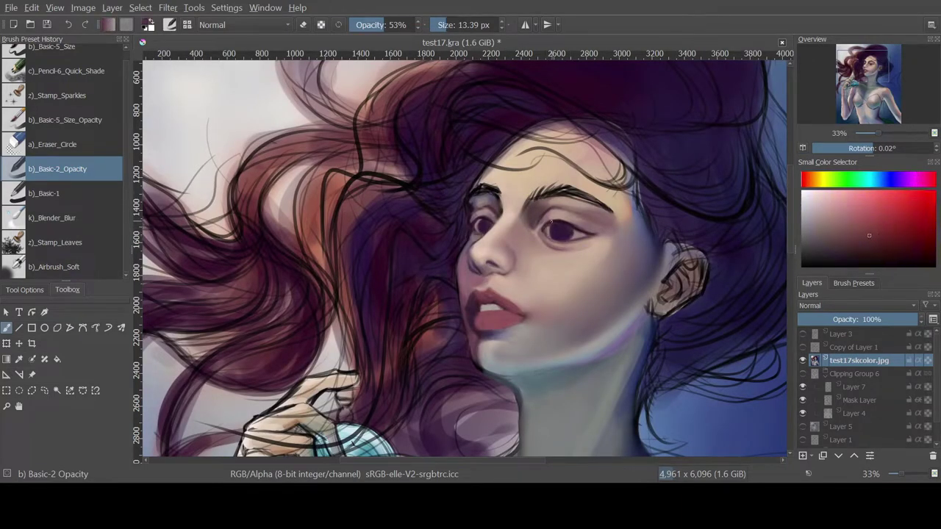
{"action": "key", "text": "m"}
{"action": "left_click", "coordinate": [455, 220], "text": "ctrl"}
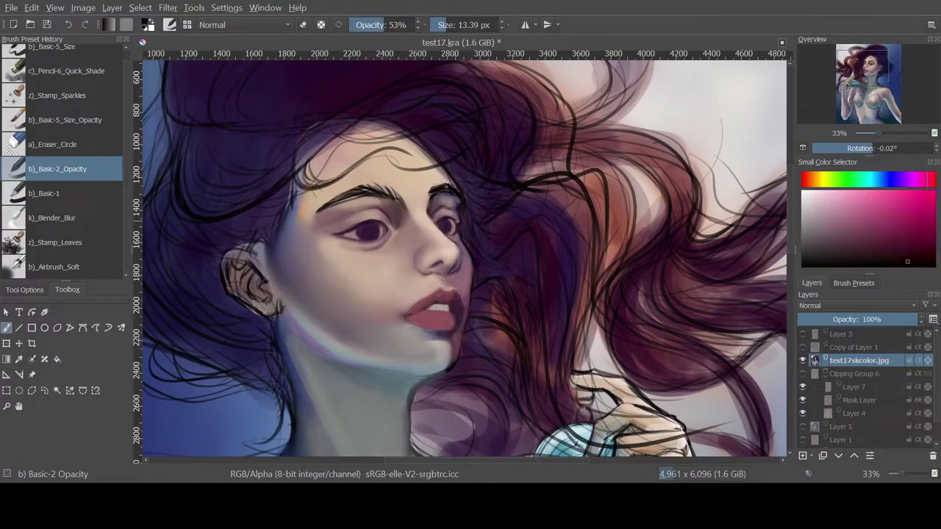
{"action": "key", "text": "slash"}
{"action": "key", "text": "m"}
{"action": "key", "text": "slash"}
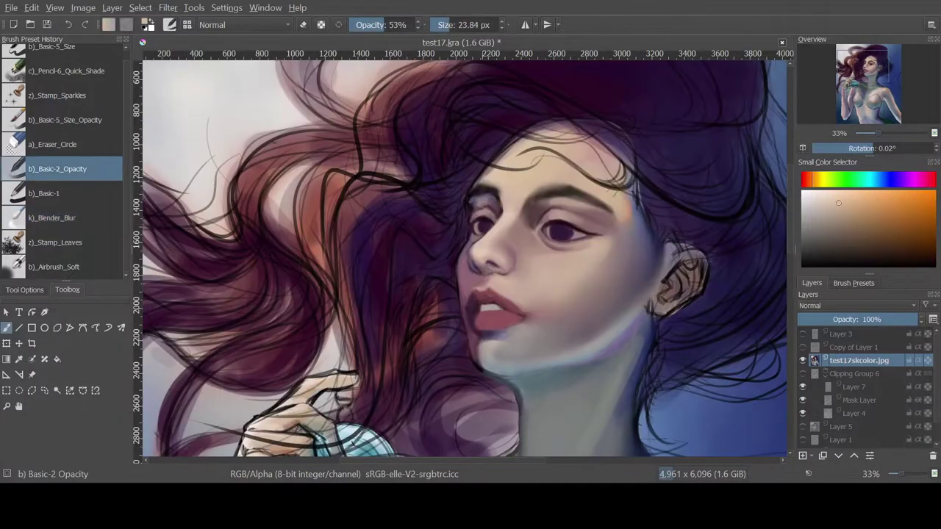
- Smooth the brow and forehead skin with light skin tone, airbrush and blending
{"action": "left_click", "coordinate": [517, 215], "text": "ctrl"}
{"action": "key", "text": "slash"}
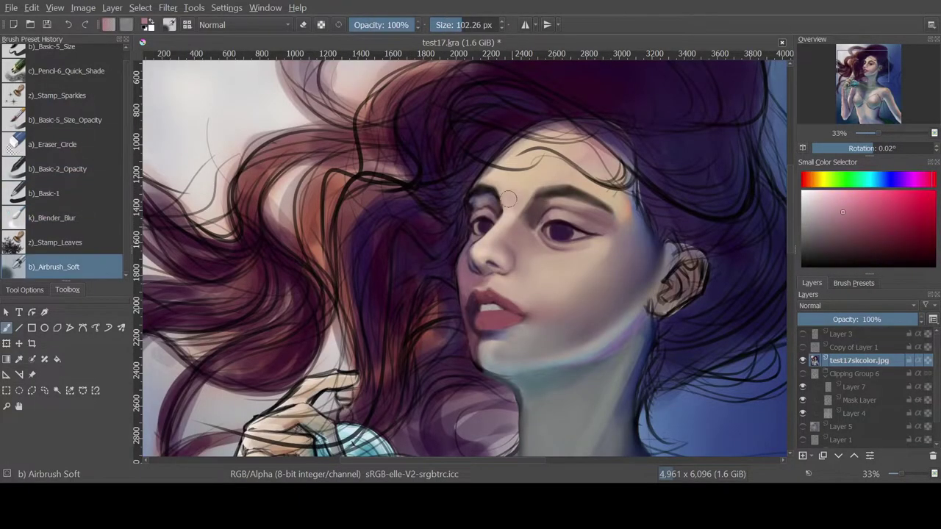
{"action": "key", "text": "slash"}
{"action": "left_click", "coordinate": [500, 174], "text": "ctrl"}
{"action": "key", "text": "slash"}
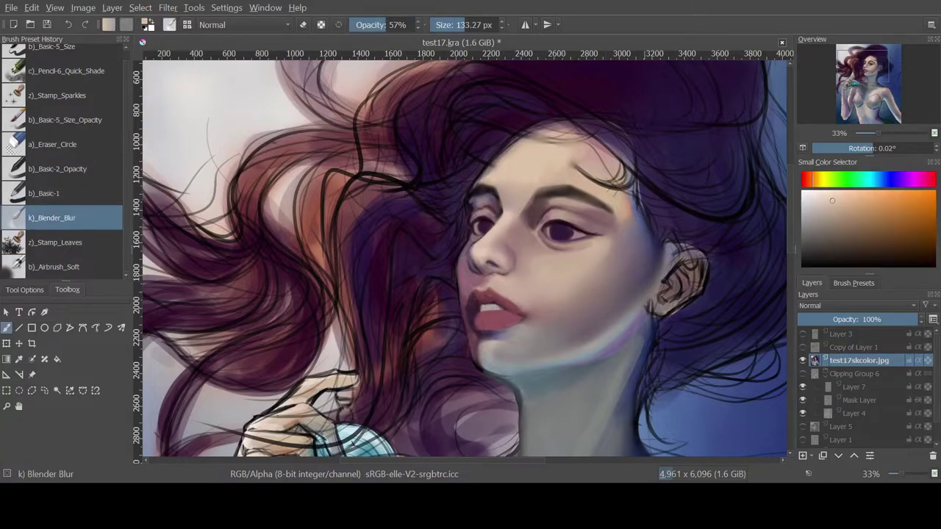
{"action": "key", "text": "slash"}
{"action": "left_click", "coordinate": [595, 172], "text": "ctrl"}
{"action": "key", "text": "slash"}
{"action": "key", "text": "slash"}
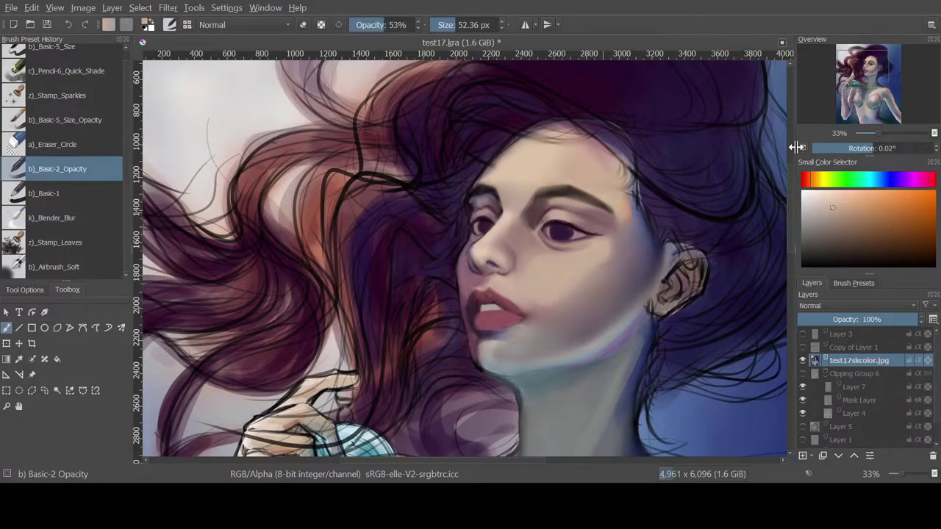
- Shade the cheek with a greyish magenta using the soft airbrush
{"action": "key", "text": "m"}
{"action": "left_click", "coordinate": [336, 287], "text": "ctrl"}
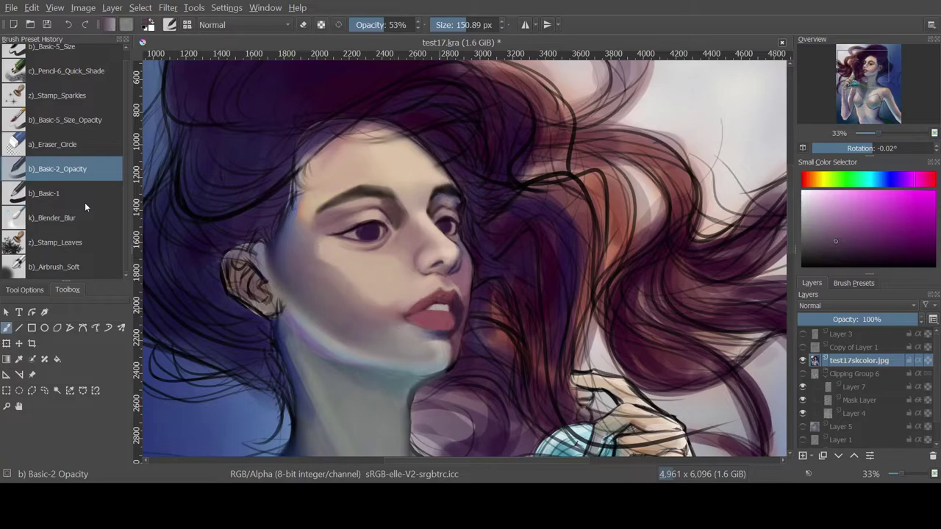
{"action": "key", "text": "slash"}
{"action": "key", "text": "m"}
{"action": "left_click", "coordinate": [74, 268]}
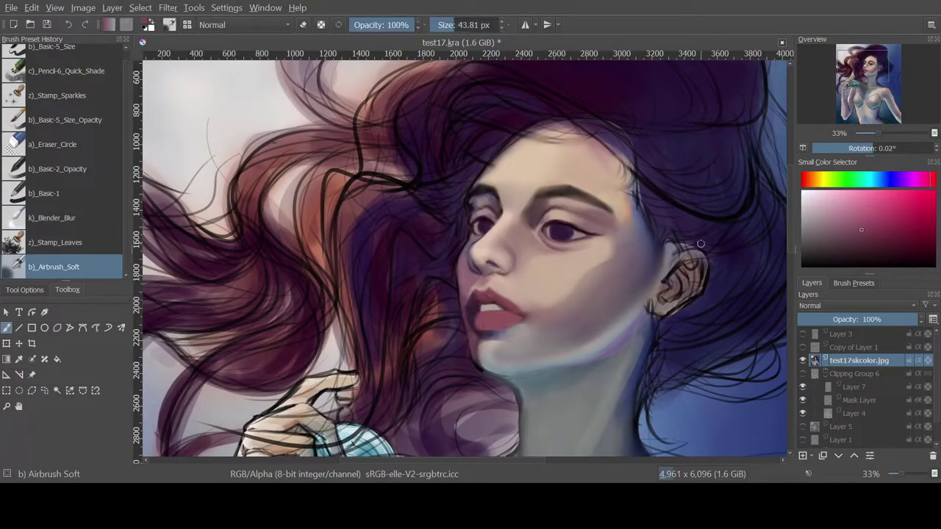
{"action": "key", "text": "period"}
{"action": "key", "text": "period"}
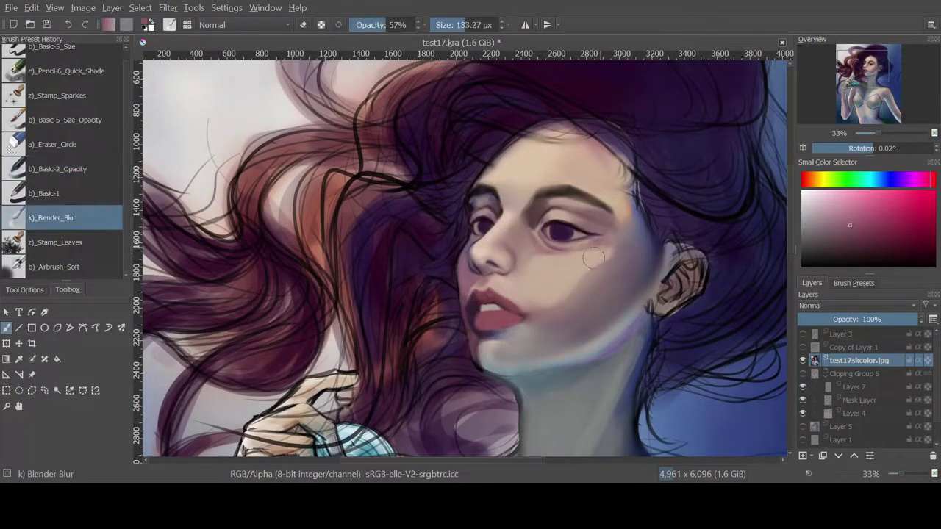
{"action": "key", "text": "m"}
- Add a warm skin-orange glow along the cheek and blend it smooth
{"action": "key", "text": "slash"}
{"action": "left_click", "coordinate": [411, 242], "text": "ctrl"}
{"action": "key", "text": "slash"}
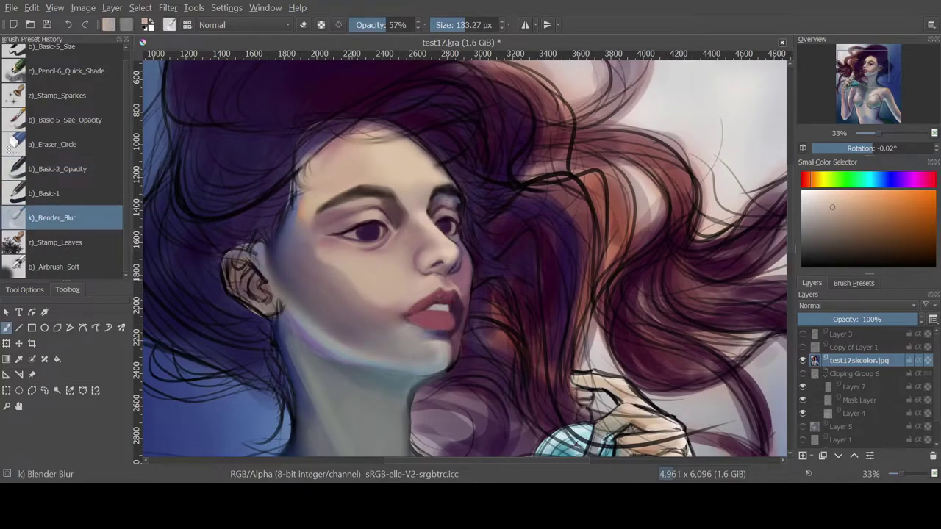
{"action": "key", "text": "m"}
{"action": "scroll", "coordinate": [729, 252], "scroll_direction": "up", "scroll_amount": 1}
{"action": "key", "text": "slash"}
{"action": "left_click", "coordinate": [312, 301], "text": "ctrl"}
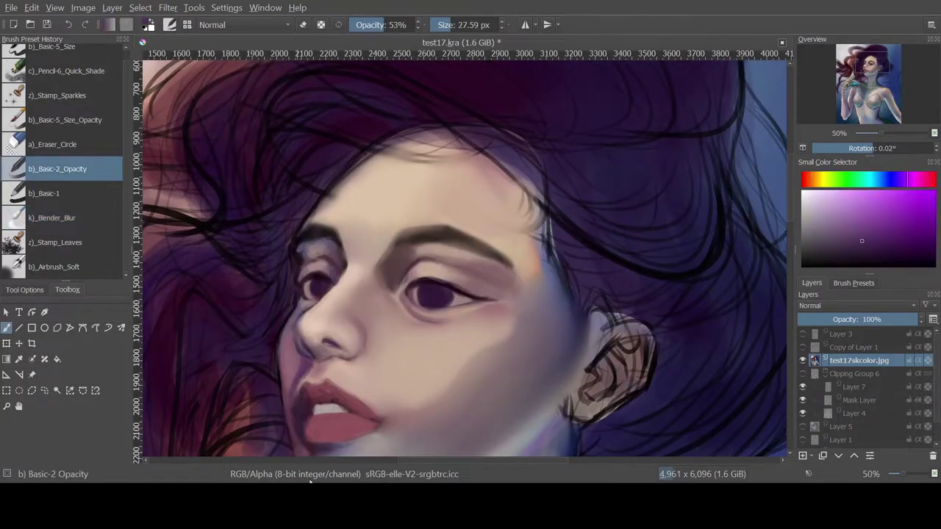
- Sample a deeper purple from the hair and enlarge the brush, mirroring to check the head
{"action": "key", "text": "minus"}
{"action": "key", "text": "minus"}
{"action": "left_click", "coordinate": [407, 360], "text": "ctrl"}
{"action": "key", "text": "m"}
{"action": "scroll", "coordinate": [526, 356], "scroll_direction": "down", "scroll_amount": 1}
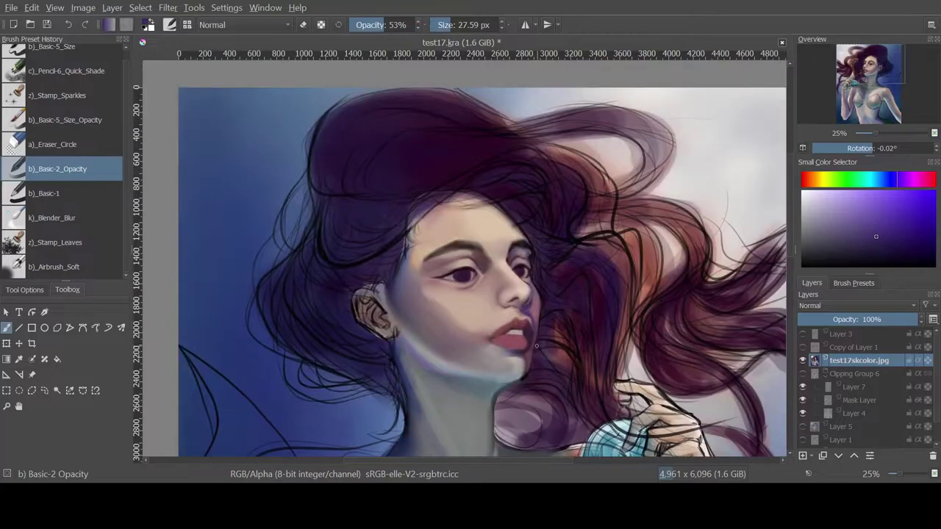
{"action": "left_click", "coordinate": [526, 356], "text": "ctrl"}
{"action": "key", "text": "m"}
{"action": "key", "text": "bracketright"}
{"action": "key", "text": "bracketright"}
{"action": "key", "text": "bracketright"}
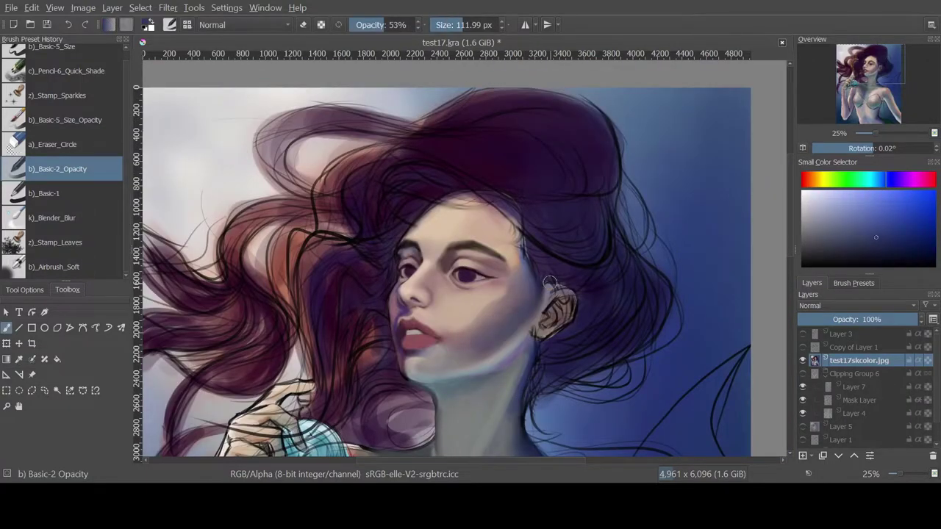
{"action": "key", "text": "m"}
- Refine the facial shading with sampled skin tones, alternating painting and blending brushes
{"action": "left_click", "coordinate": [478, 316], "text": "ctrl"}
{"action": "key", "text": "m"}
{"action": "key", "text": "slash"}
{"action": "key", "text": "slash"}
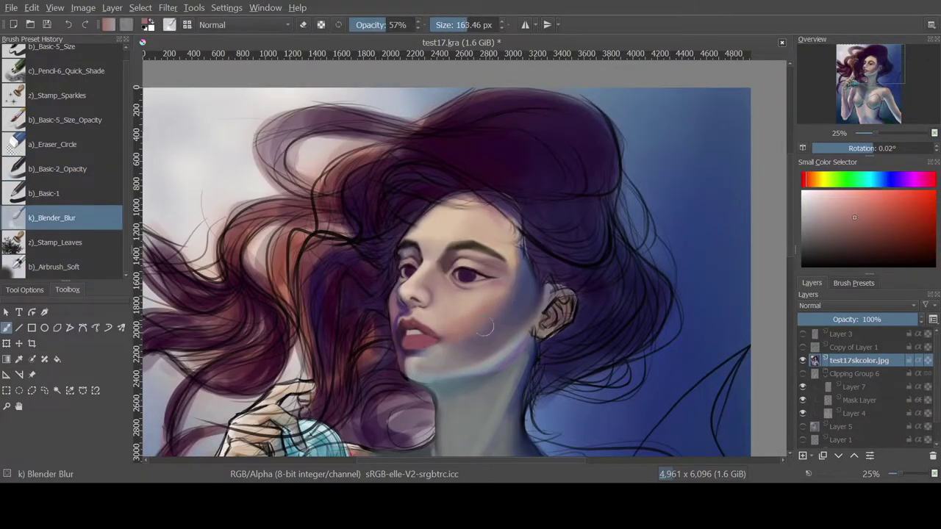
{"action": "key", "text": "m"}
{"action": "left_click", "coordinate": [408, 259], "text": "ctrl"}
{"action": "key", "text": "slash"}
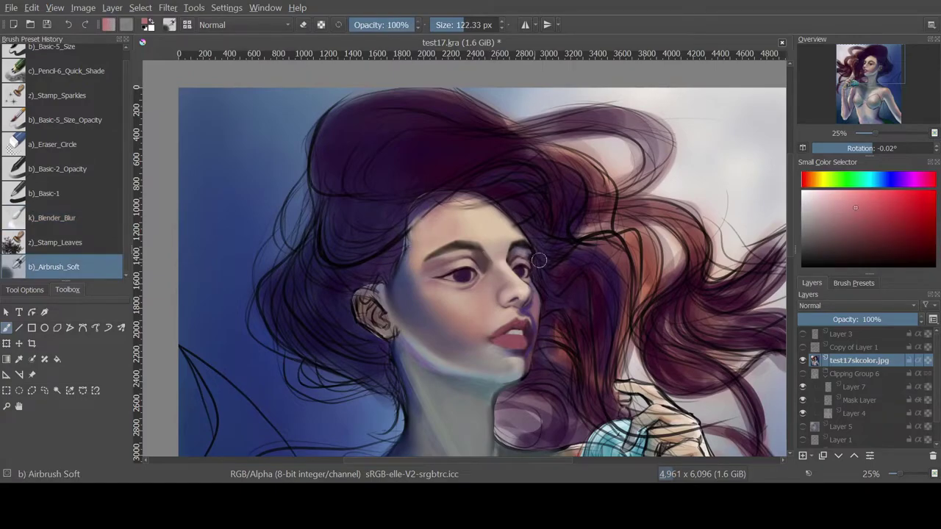
{"action": "key", "text": "slash"}
{"action": "key", "text": "slash"}
{"action": "key", "text": "m"}
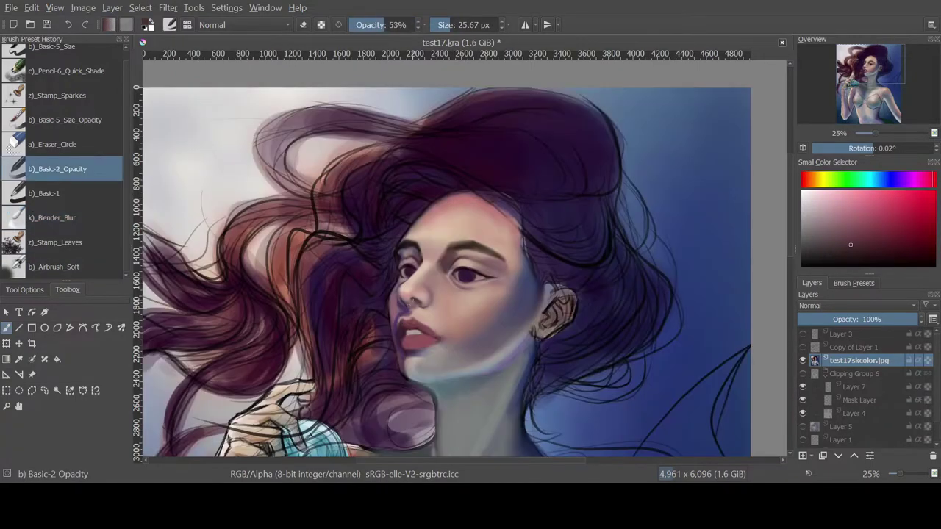
{"action": "key", "text": "m"}
{"action": "key", "text": "slash"}
{"action": "key", "text": "slash"}
- Paint dark purple hair strands over the forehead
{"action": "left_click", "coordinate": [512, 302], "text": "ctrl"}
{"action": "key", "text": "m"}
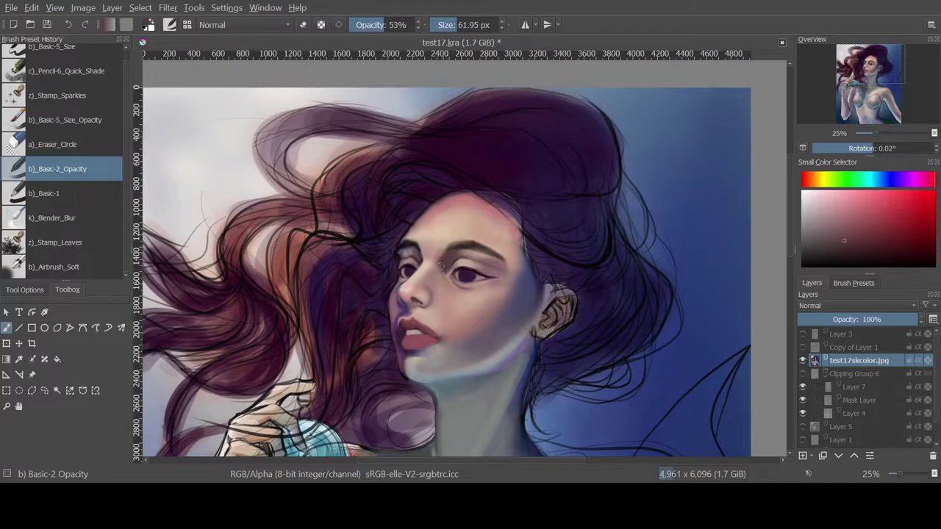
{"action": "key", "text": "m"}
{"action": "left_click", "coordinate": [415, 275], "text": "ctrl"}
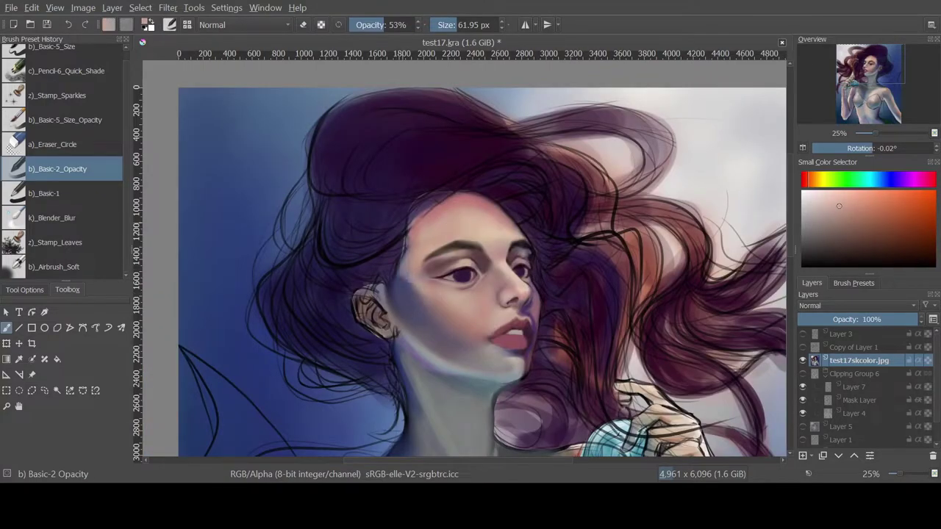
{"action": "left_click", "coordinate": [413, 283], "text": "ctrl"}
{"action": "left_click_drag", "start_coordinate": [413, 290], "coordinate": [408, 228]}
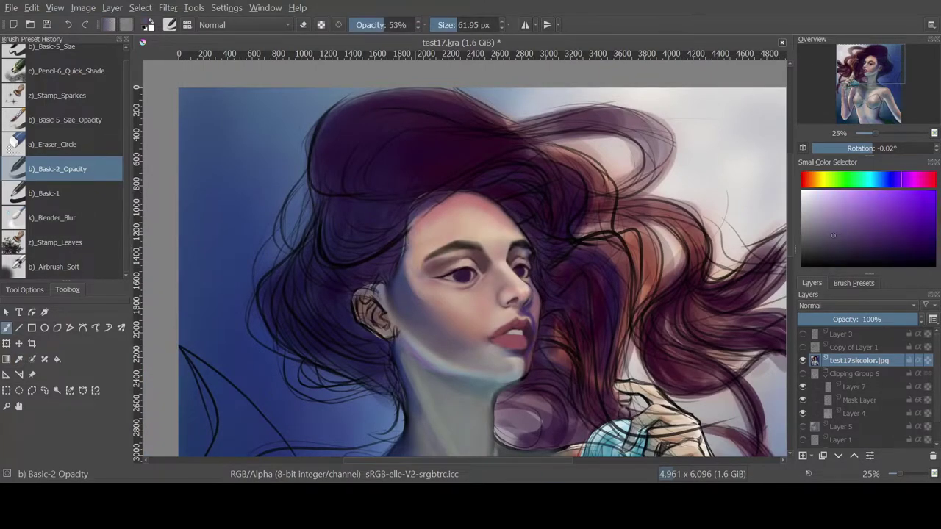
- Pick a reddish colour and set a smaller soft airbrush at 48% opacity
{"action": "key", "text": "m"}
{"action": "key", "text": "slash"}
{"action": "key", "text": "m"}
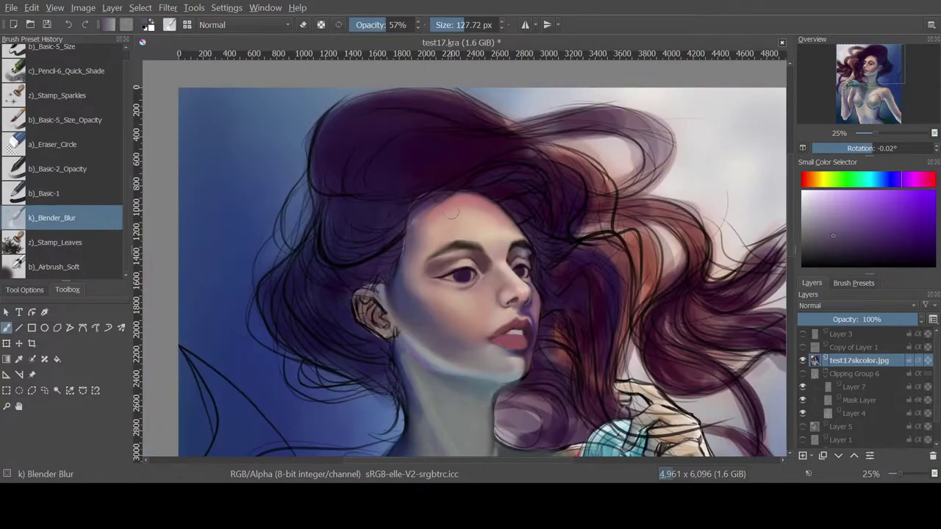
{"action": "left_click", "coordinate": [847, 238]}
{"action": "key", "text": "slash"}
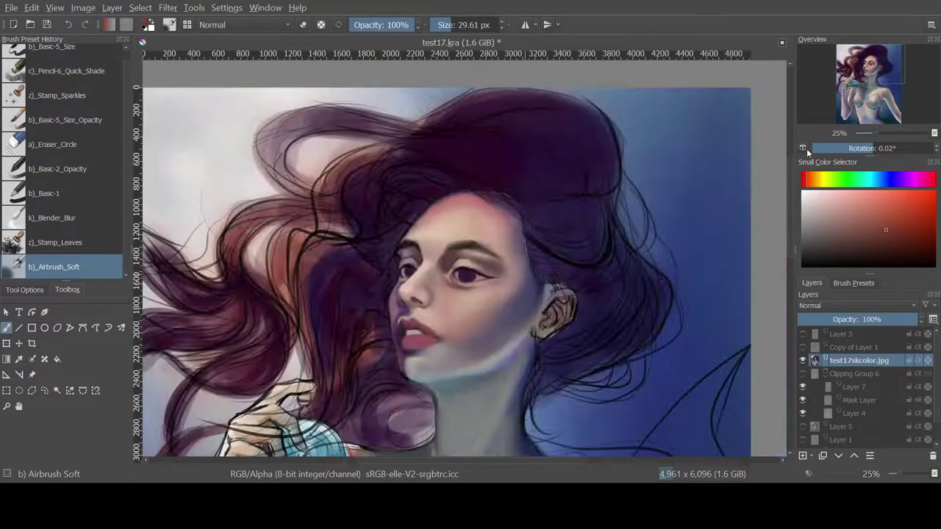
{"action": "key", "text": "m"}
{"action": "left_click", "coordinate": [381, 24]}
{"action": "left_click", "coordinate": [459, 24]}
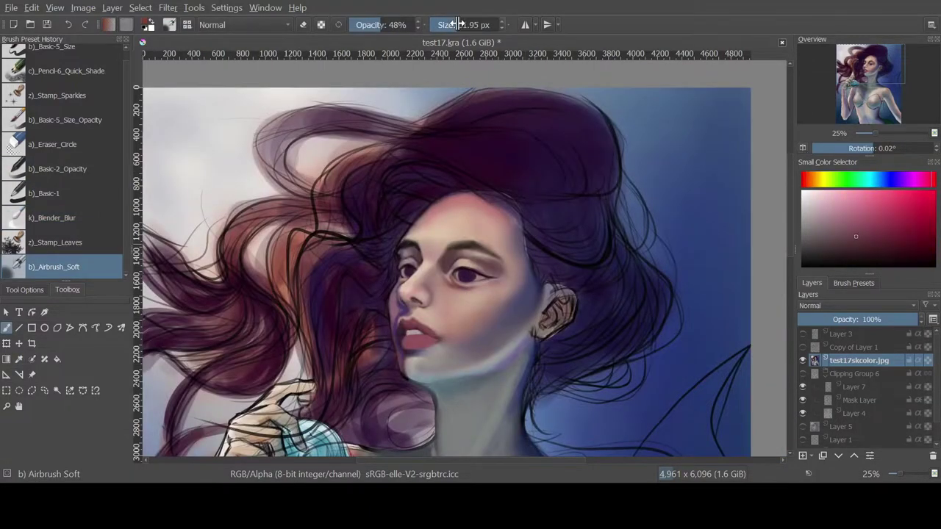
- Deepen the lips and nose tip with darker red and purple at 36% opacity
{"action": "key", "text": "slash"}
{"action": "key", "text": "m"}
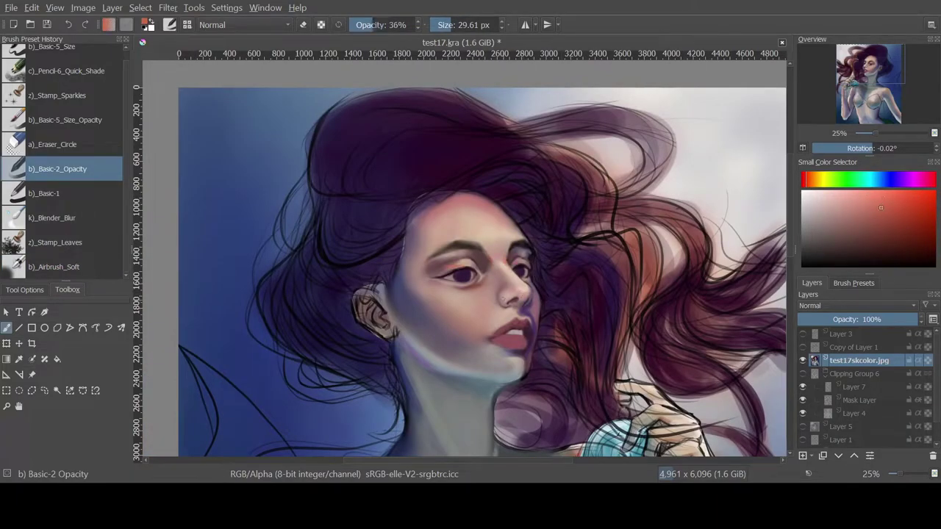
{"action": "left_click", "coordinate": [870, 254]}
{"action": "left_click", "coordinate": [64, 120]}
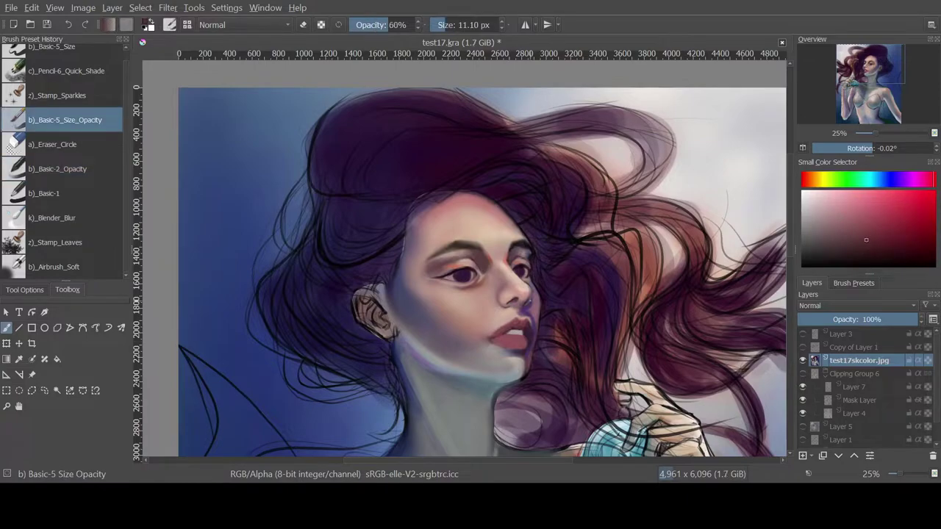
{"action": "left_click", "coordinate": [897, 180]}
{"action": "left_click", "coordinate": [883, 247]}
{"action": "key", "text": "slash"}
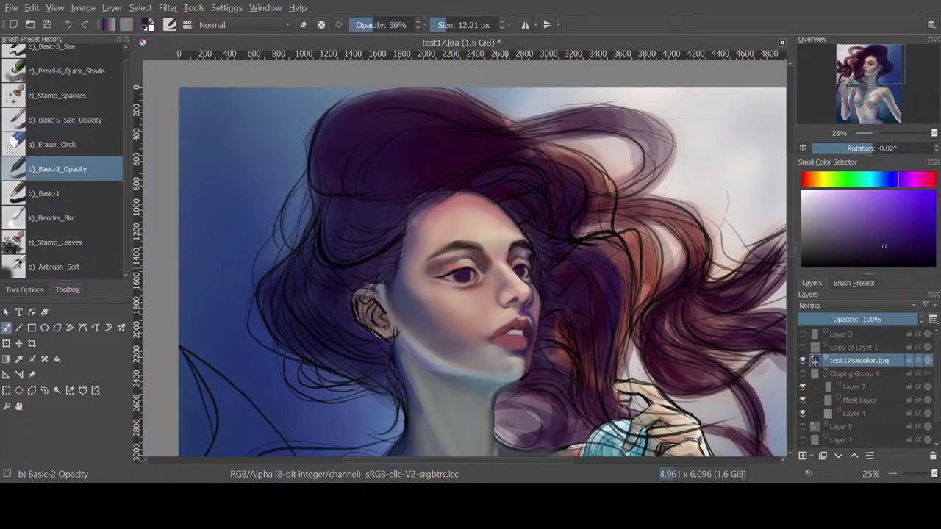
- Add broader rosy-pink strokes across the face, mirroring to check the result
{"action": "key", "text": "x"}
{"action": "key", "text": "m"}
{"action": "key", "text": "x"}
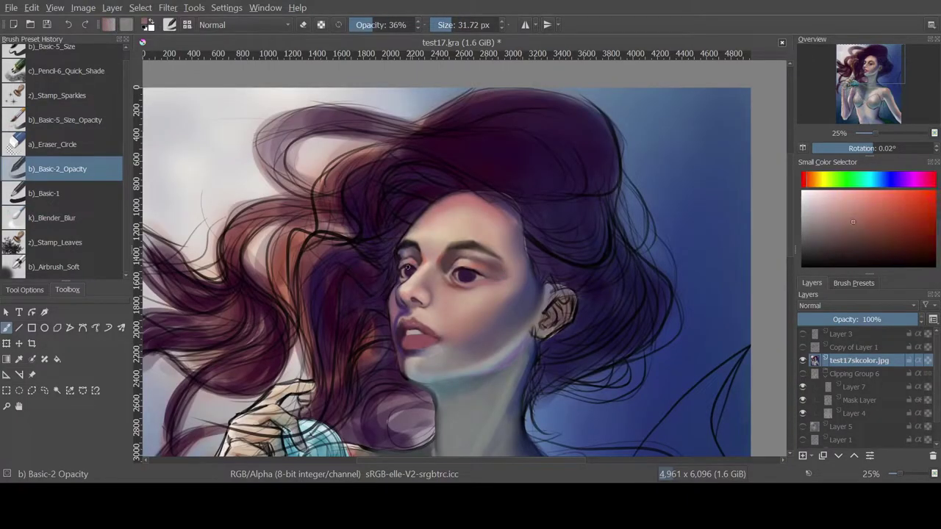
{"action": "key", "text": "m"}
{"action": "key", "text": "m"}
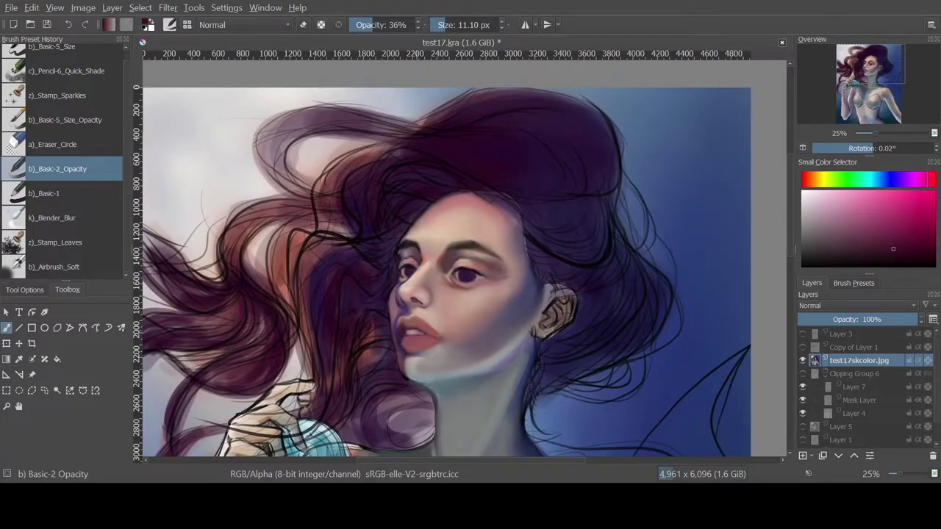
{"action": "key", "text": "m"}
{"action": "key", "text": "x"}
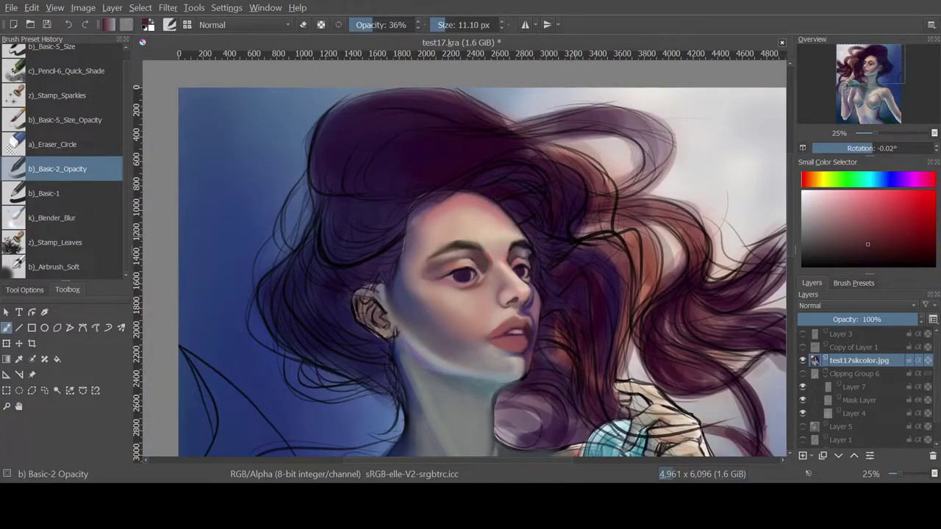
{"action": "left_click_drag", "start_coordinate": [425, 270], "coordinate": [504, 300]}
{"action": "key", "text": "minus"}
- Sample lavender and skin tones and zoom in on the jaw and neck
{"action": "key", "text": "x"}
{"action": "key", "text": "x"}
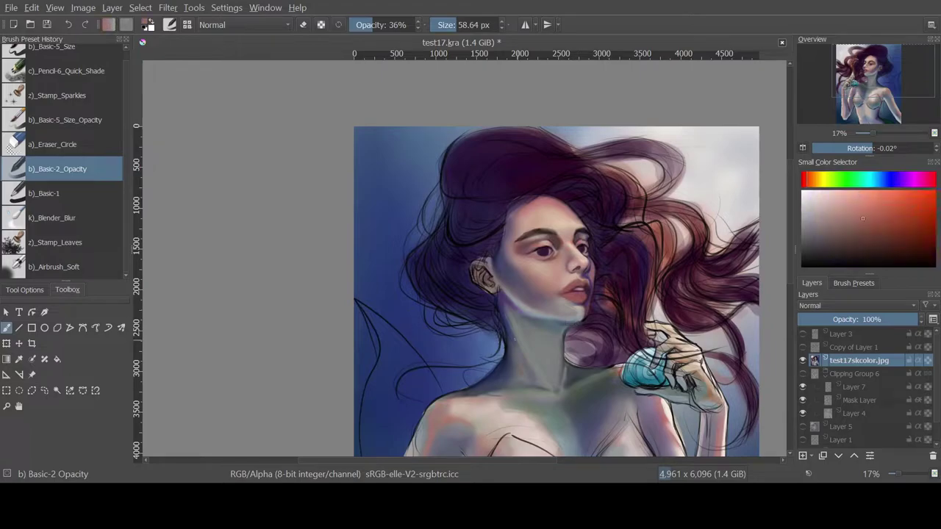
{"action": "key", "text": "bracketright"}
{"action": "key", "text": "bracketright"}
{"action": "key", "text": "bracketright"}
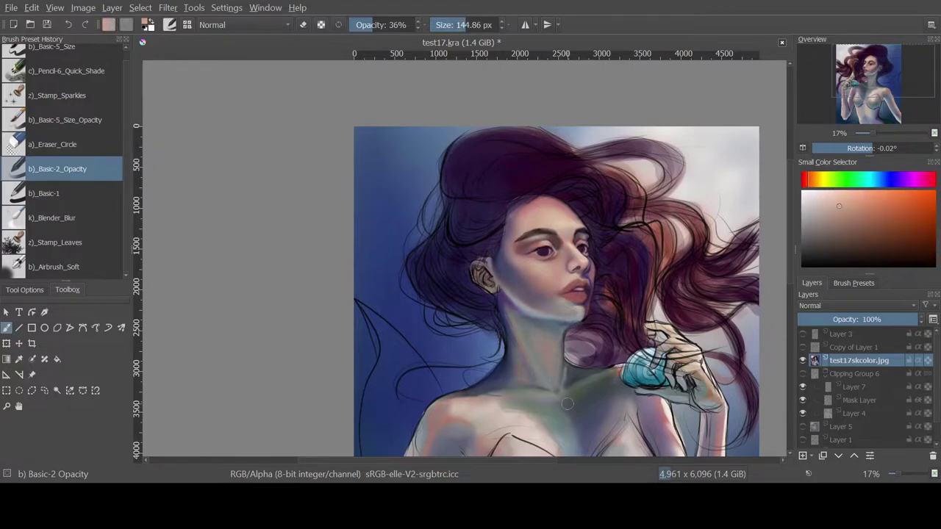
{"action": "scroll", "coordinate": [422, 184], "scroll_direction": "down", "scroll_amount": 3}
{"action": "scroll", "coordinate": [471, 206], "scroll_direction": "up", "scroll_amount": 2}
{"action": "scroll", "coordinate": [482, 212], "scroll_direction": "up", "scroll_amount": 1}
{"action": "scroll", "coordinate": [483, 212], "scroll_direction": "up", "scroll_amount": 2}
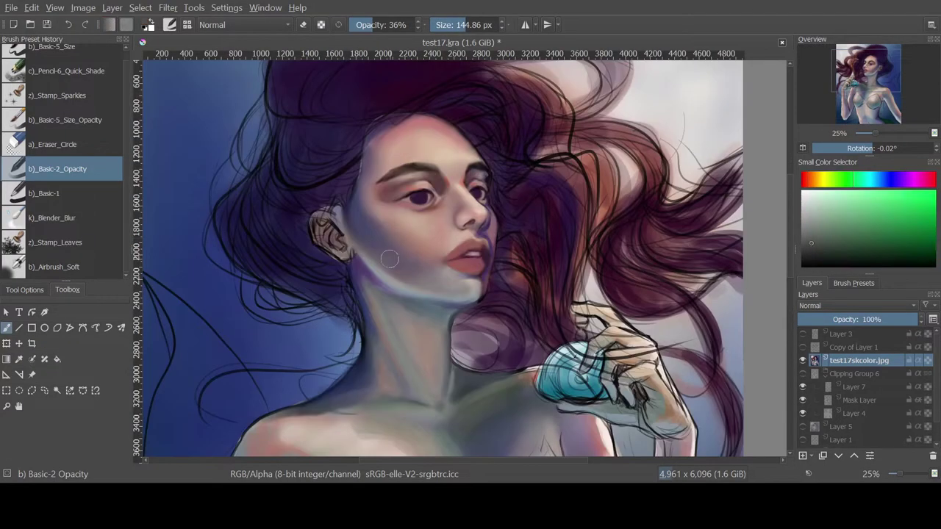
{"action": "key", "text": "m"}
{"action": "key", "text": "slash"}
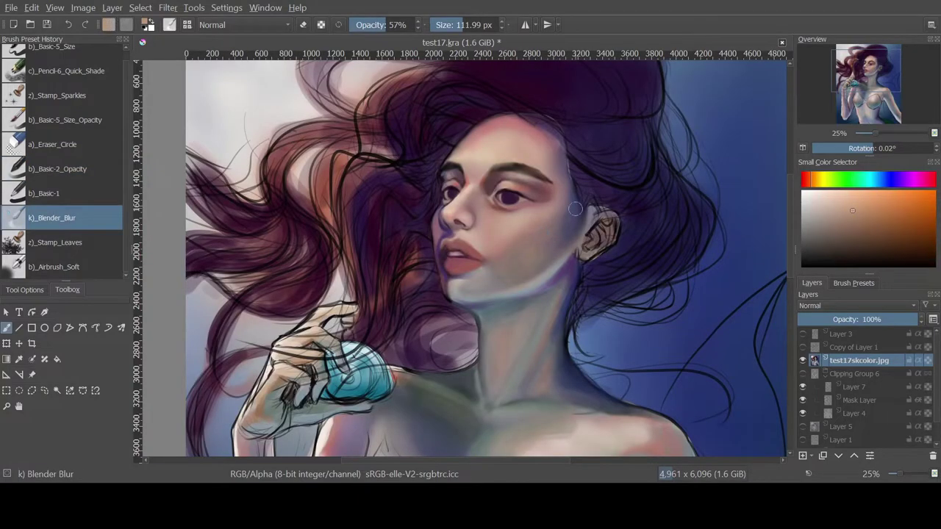
- Blend lavender shading beneath the jaw with Blender_Blur, mirroring to check the composition
{"action": "key", "text": "m"}
{"action": "key", "text": "slash"}
{"action": "key", "text": "slash"}
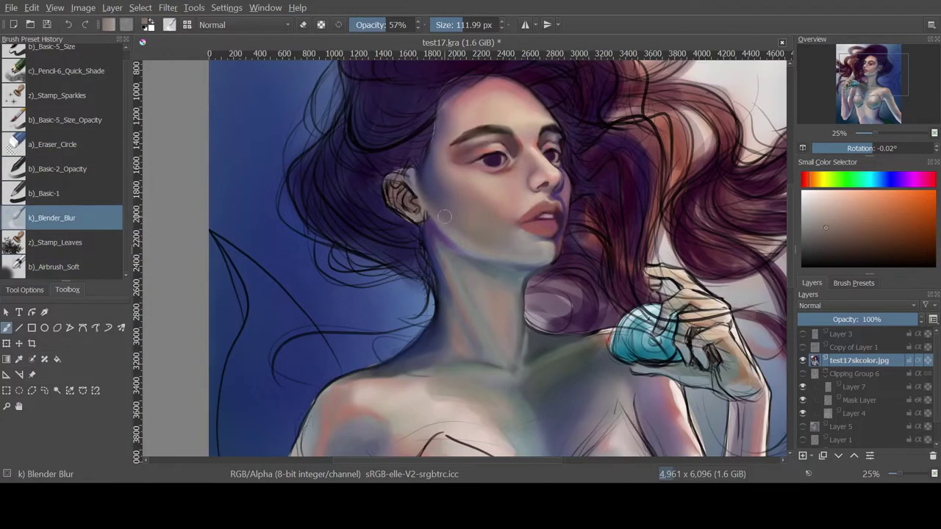
{"action": "scroll", "coordinate": [445, 215], "scroll_direction": "down", "scroll_amount": 3}
{"action": "scroll", "coordinate": [444, 215], "scroll_direction": "up", "scroll_amount": 3}
{"action": "key", "text": "slash"}
{"action": "key", "text": "m"}
{"action": "scroll", "coordinate": [486, 242], "scroll_direction": "down", "scroll_amount": 3}
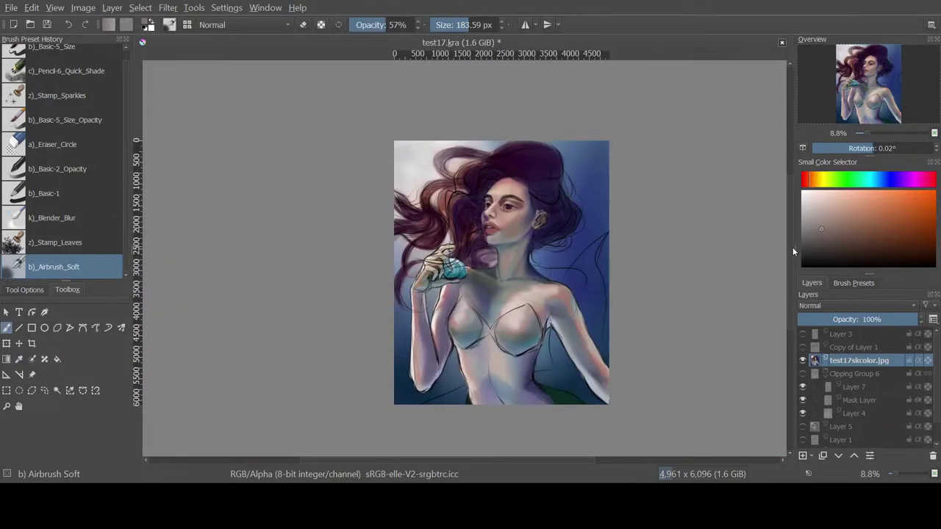
{"action": "key", "text": "m"}
- Return to a larger Basic-2_Opacity brush and sample dark purple near the ear
{"action": "key", "text": "m"}
{"action": "scroll", "coordinate": [463, 257], "scroll_direction": "up", "scroll_amount": 5}
{"action": "key", "text": "m"}
{"action": "scroll", "coordinate": [463, 257], "scroll_direction": "down", "scroll_amount": 5}
{"action": "scroll", "coordinate": [463, 257], "scroll_direction": "up", "scroll_amount": 2}
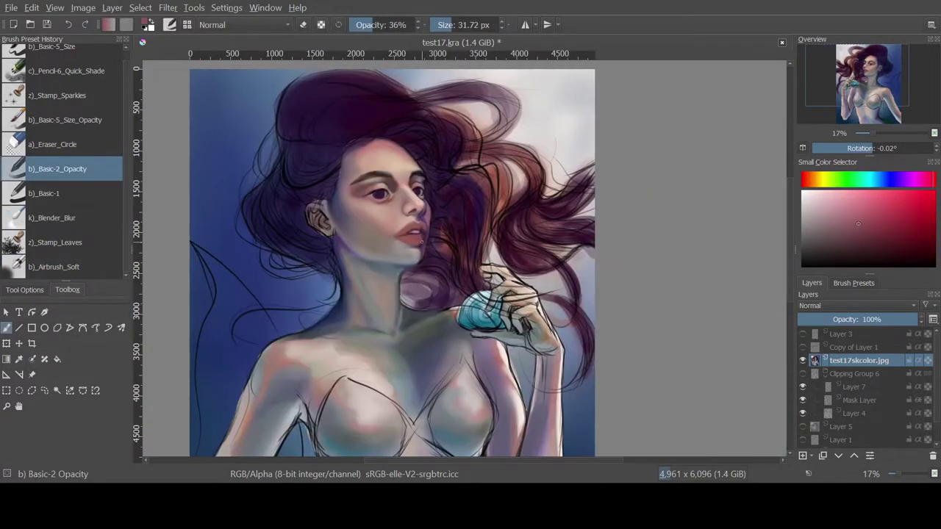
{"action": "key", "text": "bracketright"}
{"action": "key", "text": "bracketright"}
{"action": "left_click", "coordinate": [314, 204], "text": "ctrl"}
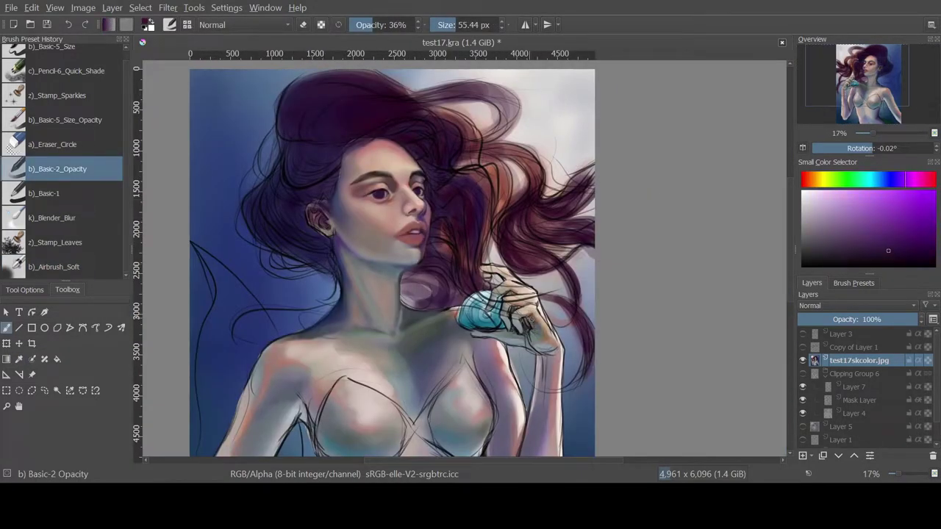
{"action": "scroll", "coordinate": [146, 172], "scroll_direction": "up", "scroll_amount": 2}
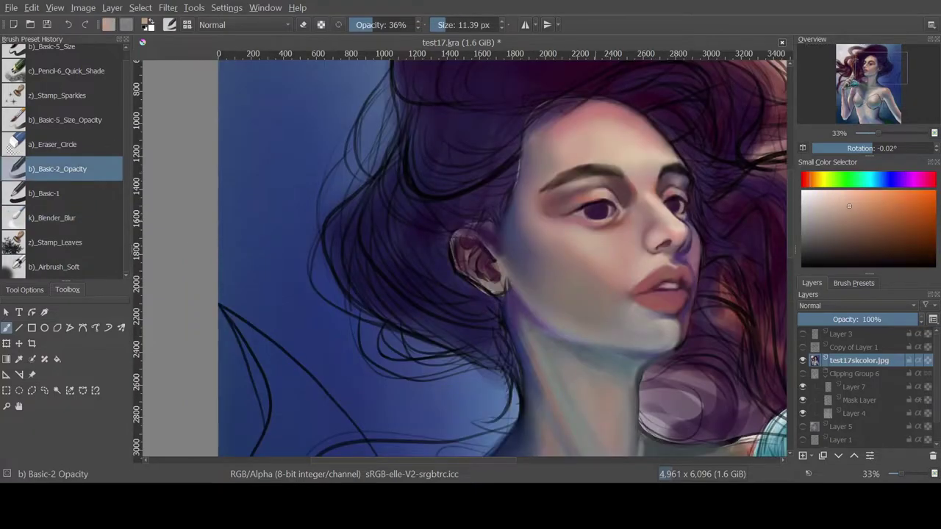
- Sample dark red and muted pink tones for the face
{"action": "key", "text": "m"}
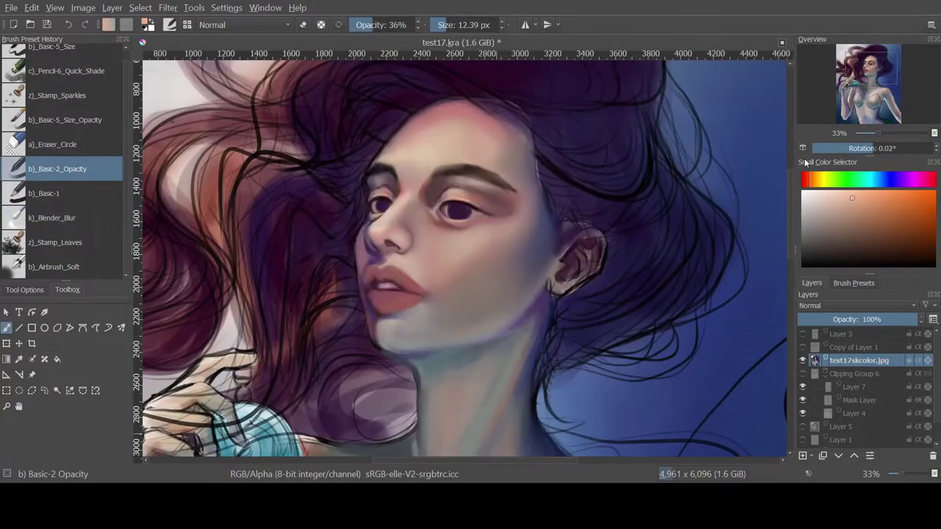
{"action": "left_click", "coordinate": [435, 205], "text": "ctrl"}
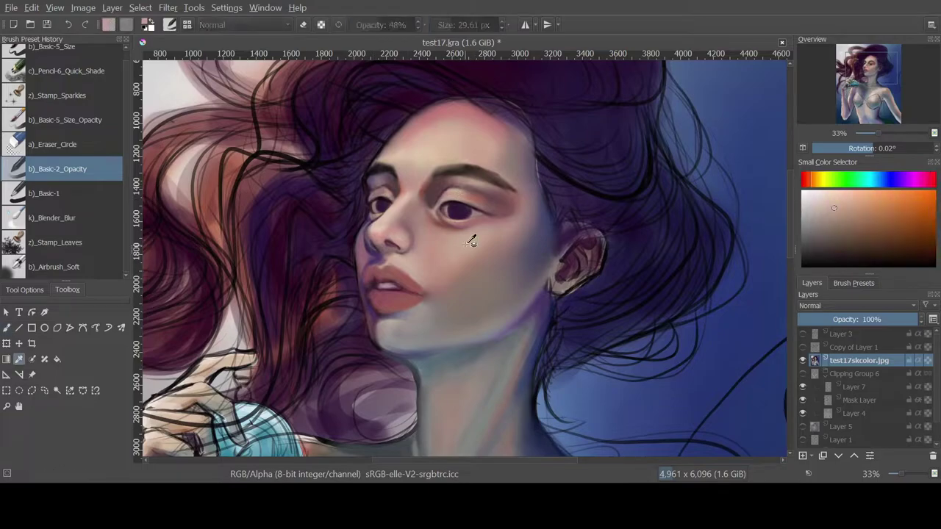
{"action": "left_click", "coordinate": [831, 216]}
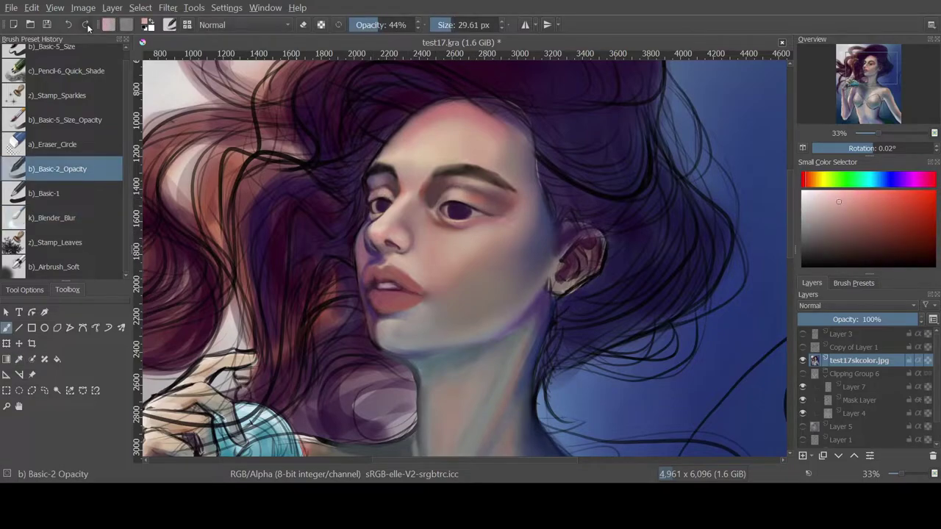
{"action": "key", "text": "m"}
{"action": "left_click", "coordinate": [646, 221], "text": "ctrl"}
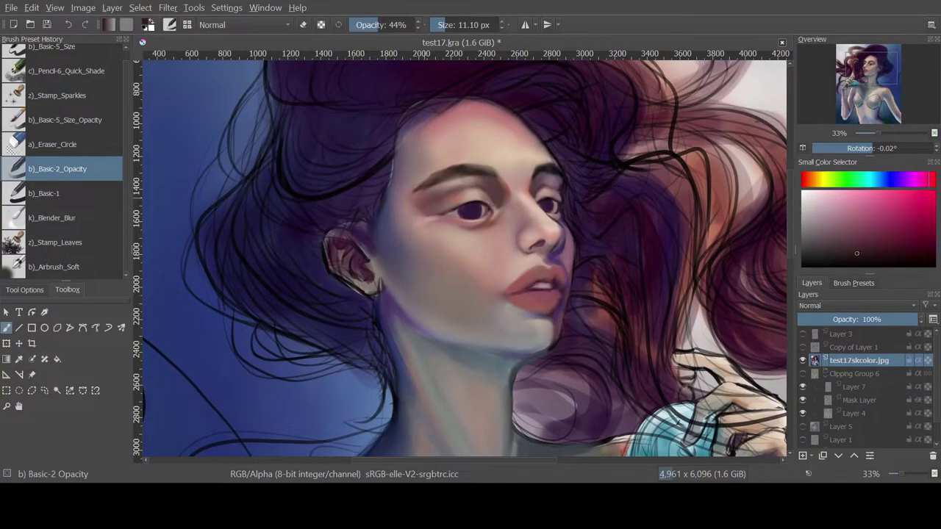
{"action": "key", "text": "minus"}
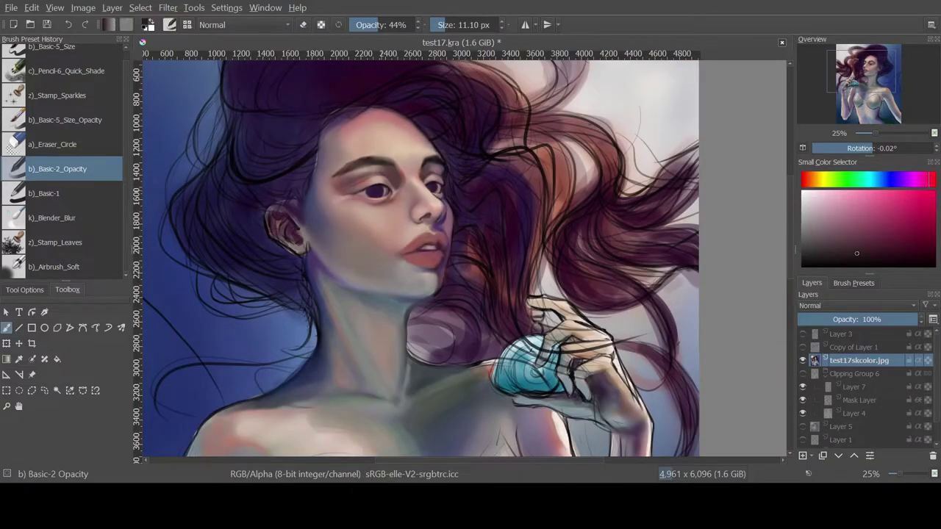
{"action": "left_click", "coordinate": [52, 218]}
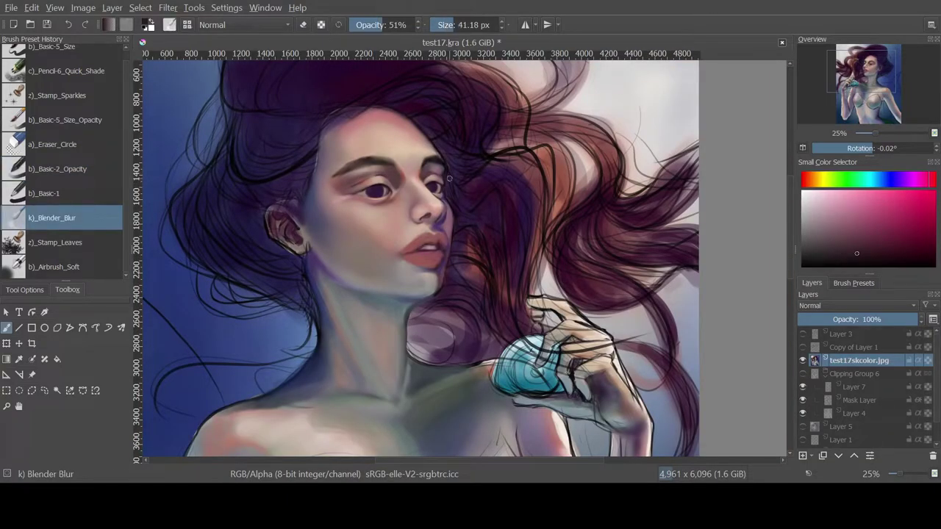
- Paint light peach skin on the cheeks, alternating with the blending brush
{"action": "key", "text": "m"}
{"action": "key", "text": "slash"}
{"action": "left_click", "coordinate": [581, 195], "text": "ctrl"}
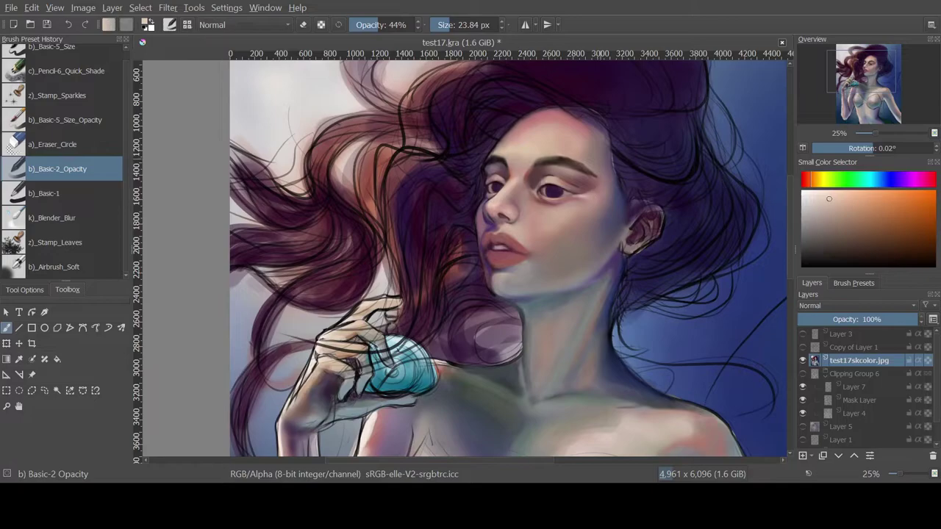
{"action": "key", "text": "slash"}
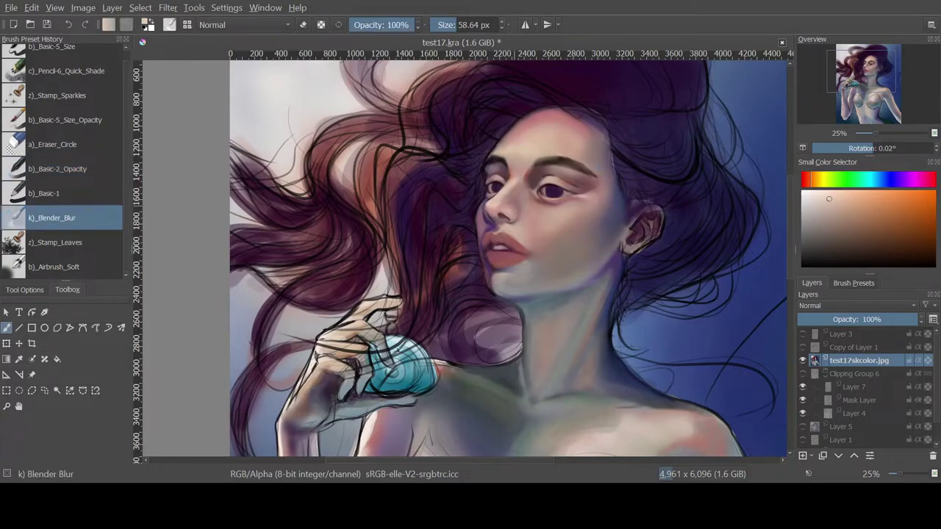
{"action": "key", "text": "slash"}
{"action": "key", "text": "slash"}
{"action": "key", "text": "m"}
- Work darker red and peach skin tones into the face
{"action": "key", "text": "slash"}
{"action": "left_click", "coordinate": [514, 200], "text": "ctrl"}
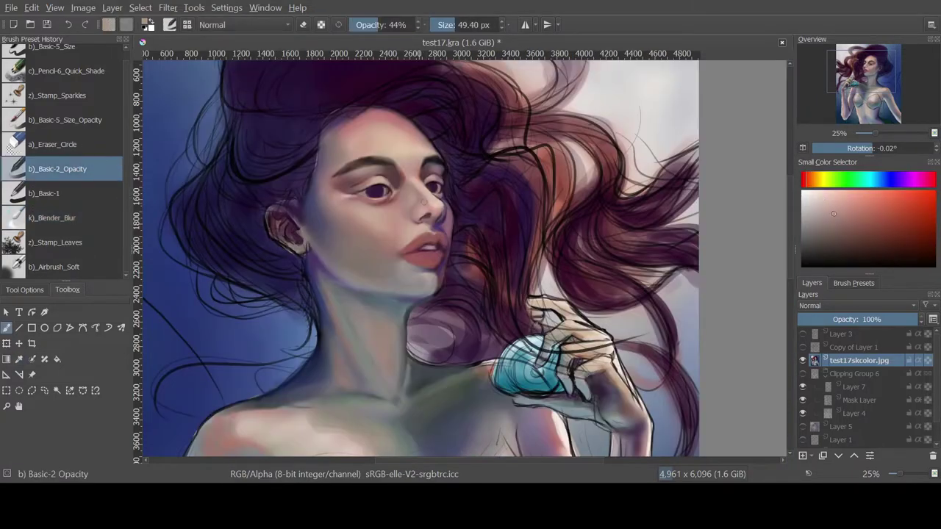
{"action": "key", "text": "slash"}
{"action": "key", "text": "slash"}
{"action": "key", "text": "slash"}
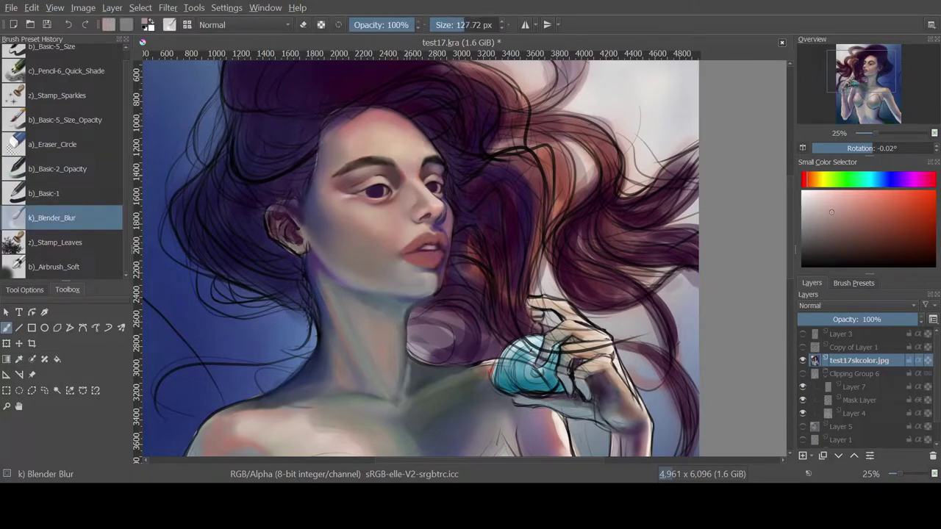
{"action": "left_click", "coordinate": [392, 206], "text": "ctrl"}
{"action": "key", "text": "m"}
{"action": "key", "text": "slash"}
{"action": "left_click", "coordinate": [579, 210], "text": "ctrl"}
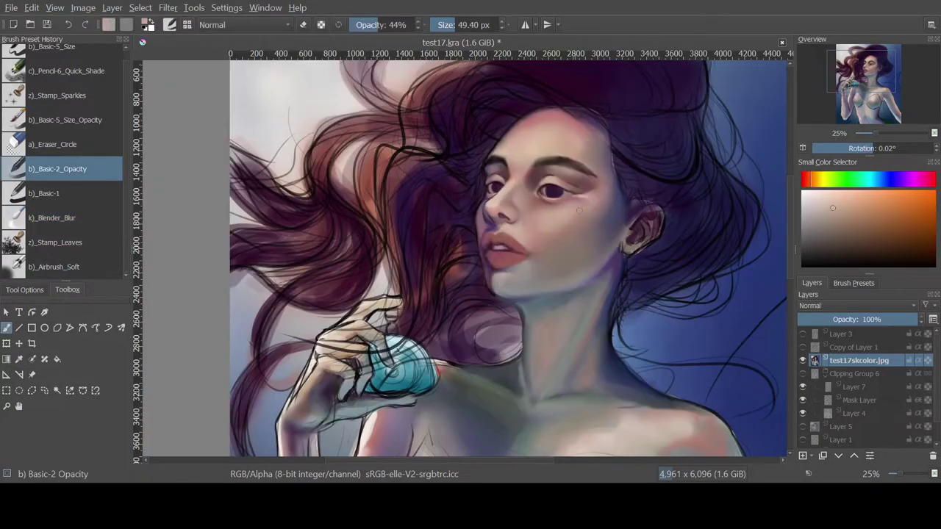
{"action": "key", "text": "m"}
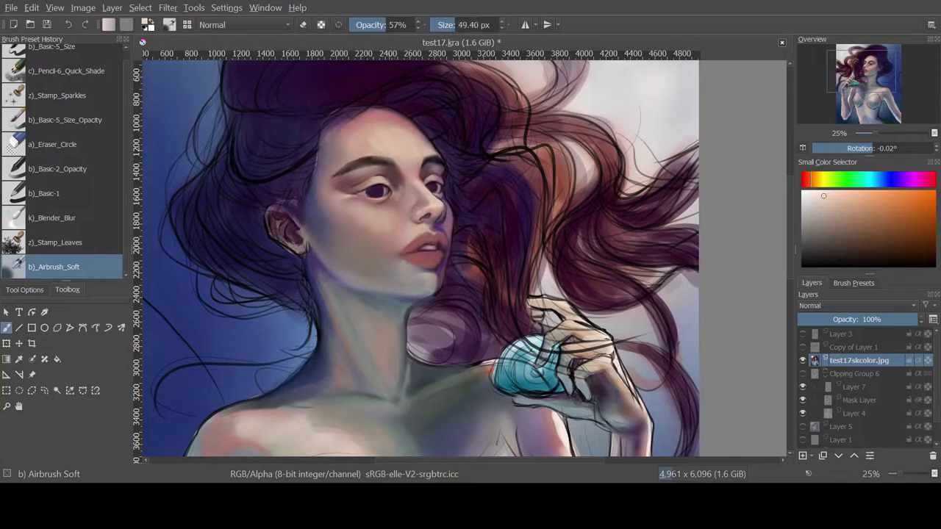
- Soften the skin with a larger Airbrush_Soft, fitting the whole page to check
{"action": "left_click", "coordinate": [47, 26]}
{"action": "key", "text": "m"}
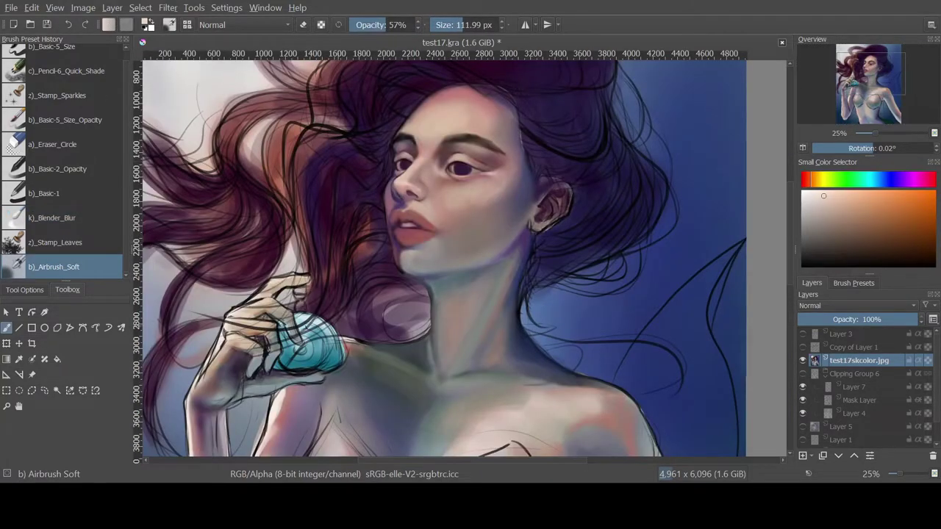
{"action": "key", "text": "bracketright"}
{"action": "key", "text": "bracketright"}
{"action": "key", "text": "bracketright"}
{"action": "key", "text": "m"}
{"action": "key", "text": "2"}
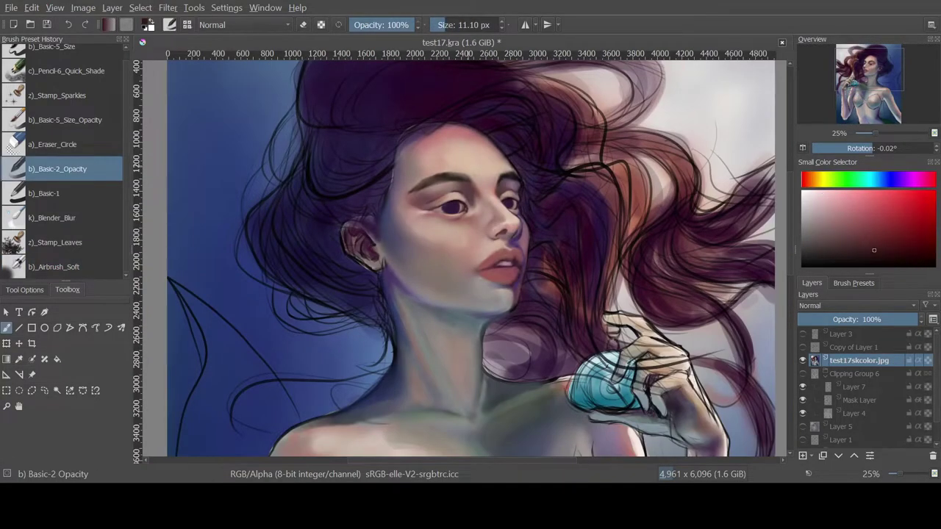
{"action": "key", "text": "m"}
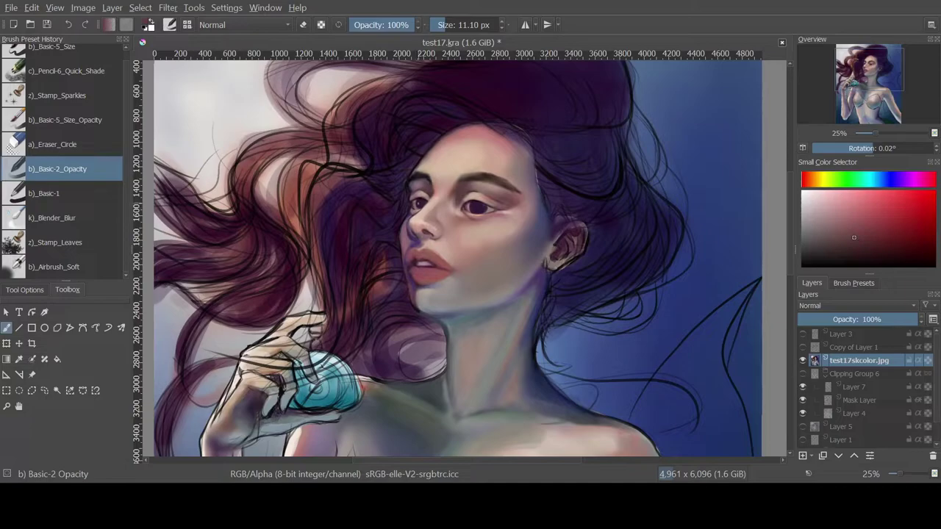
{"action": "key", "text": "m"}
{"action": "key", "text": "m"}
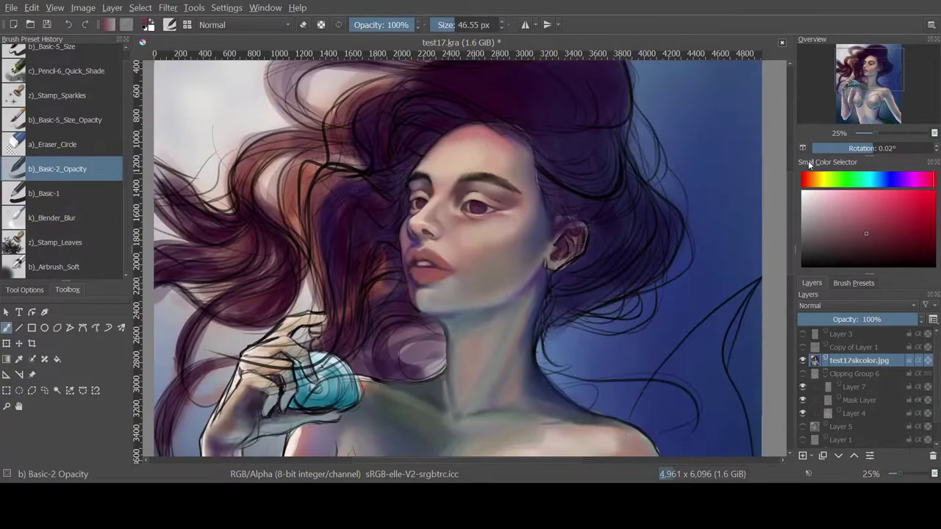
- Add orange and dark magenta tones, toggling painting and blending brushes
{"action": "key", "text": "slash"}
{"action": "key", "text": "slash"}
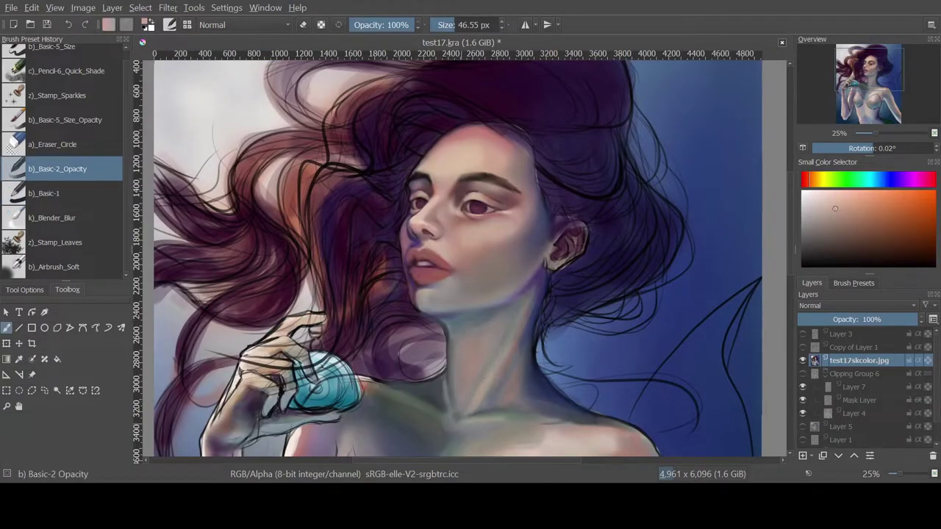
{"action": "key", "text": "slash"}
{"action": "key", "text": "slash"}
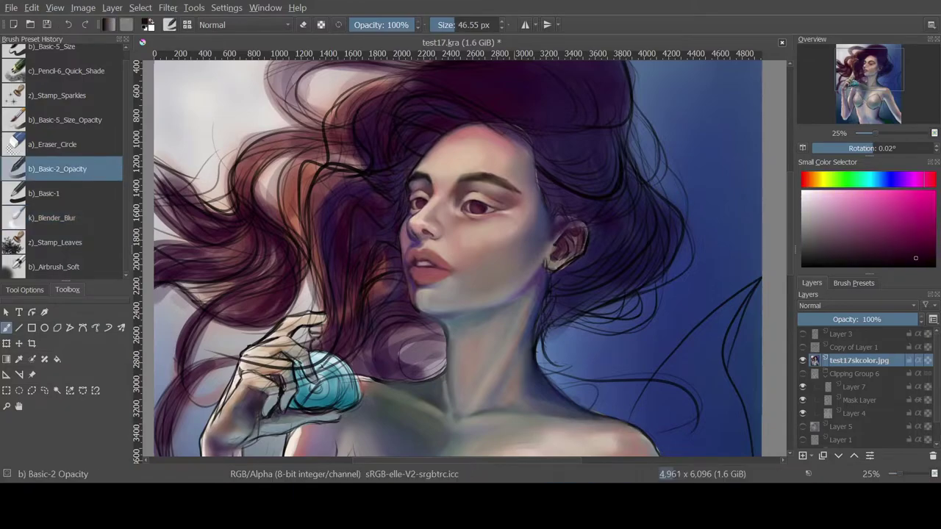
{"action": "key", "text": "m"}
{"action": "key", "text": "slash"}
{"action": "key", "text": "slash"}
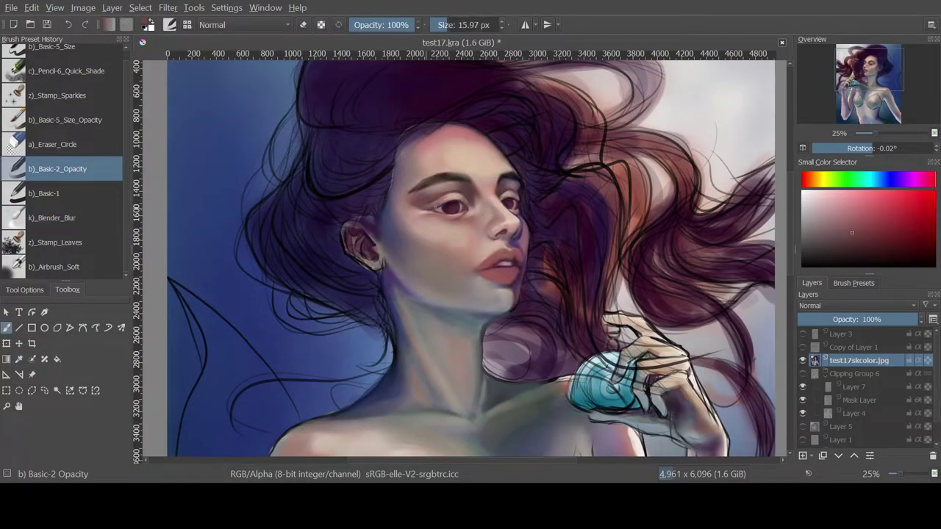
{"action": "key", "text": "slash"}
{"action": "key", "text": "m"}
{"action": "key", "text": "slash"}
- Smooth the neck shading by cycling Airbrush_Soft, Basic-2_Opacity and Blender_Blur
{"action": "left_click", "coordinate": [53, 267]}
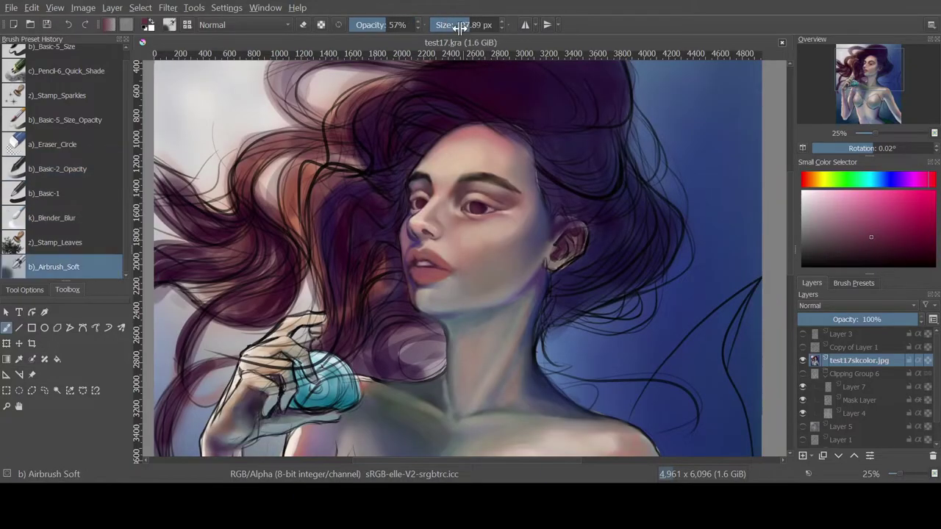
{"action": "left_click", "coordinate": [460, 28]}
{"action": "key", "text": "m"}
{"action": "key", "text": "slash"}
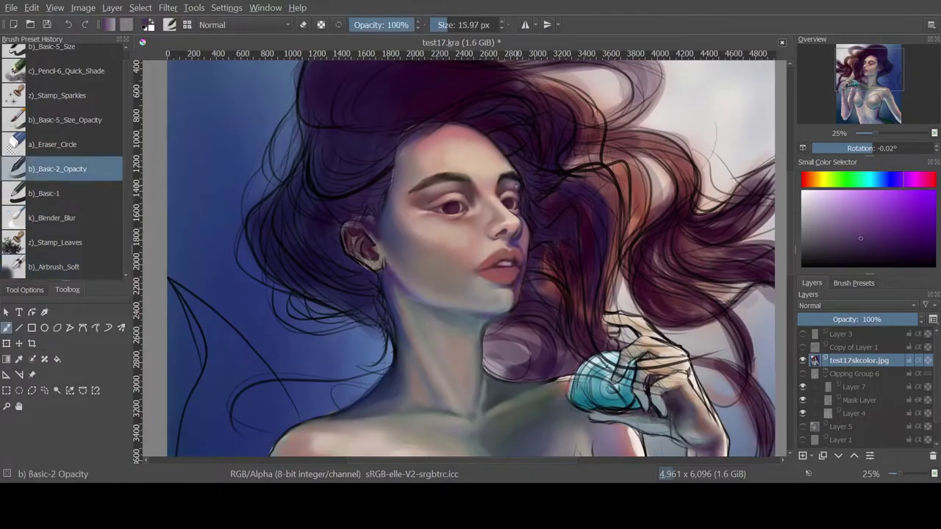
{"action": "key", "text": "slash"}
{"action": "key", "text": "m"}
{"action": "key", "text": "slash"}
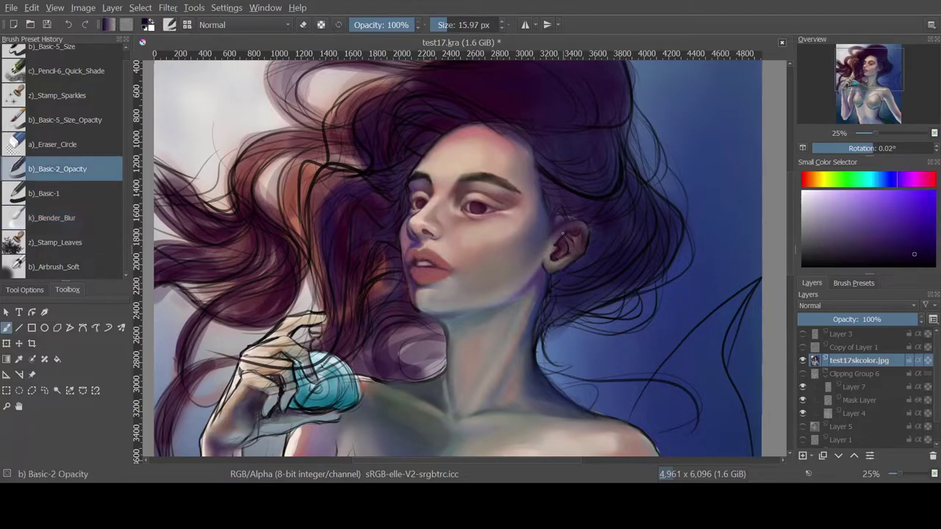
{"action": "key", "text": "slash"}
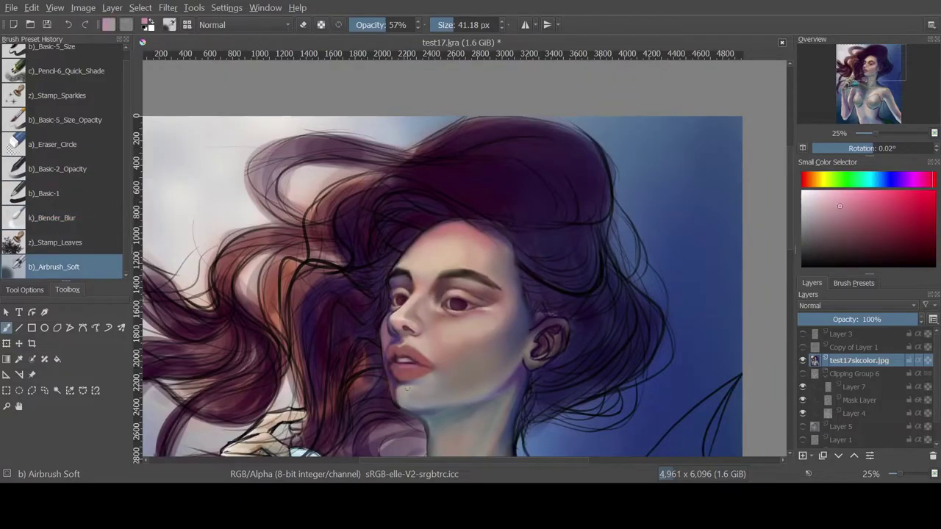
{"action": "key", "text": "slash"}
- Blend the grey-green shading on the neck and shoulders with Blender_Blur
{"action": "key", "text": "m"}
{"action": "key", "text": "slash"}
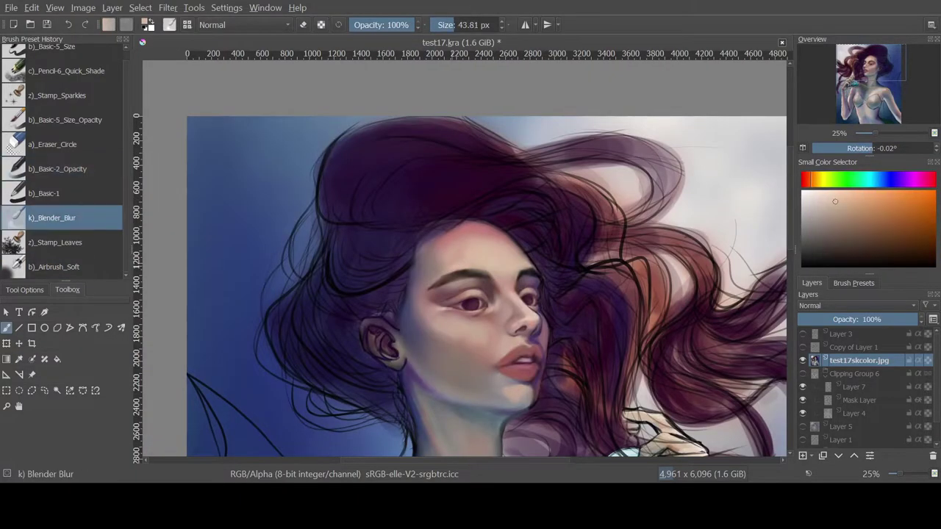
{"action": "key", "text": "m"}
{"action": "scroll", "coordinate": [420, 210], "scroll_direction": "up", "scroll_amount": 1}
{"action": "key", "text": "slash"}
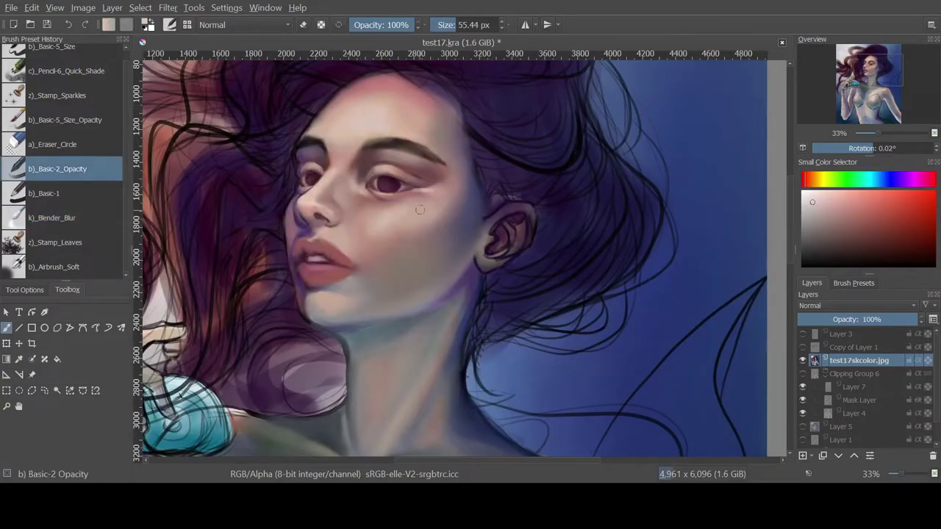
{"action": "scroll", "coordinate": [326, 297], "scroll_direction": "down", "scroll_amount": 2}
{"action": "key", "text": "slash"}
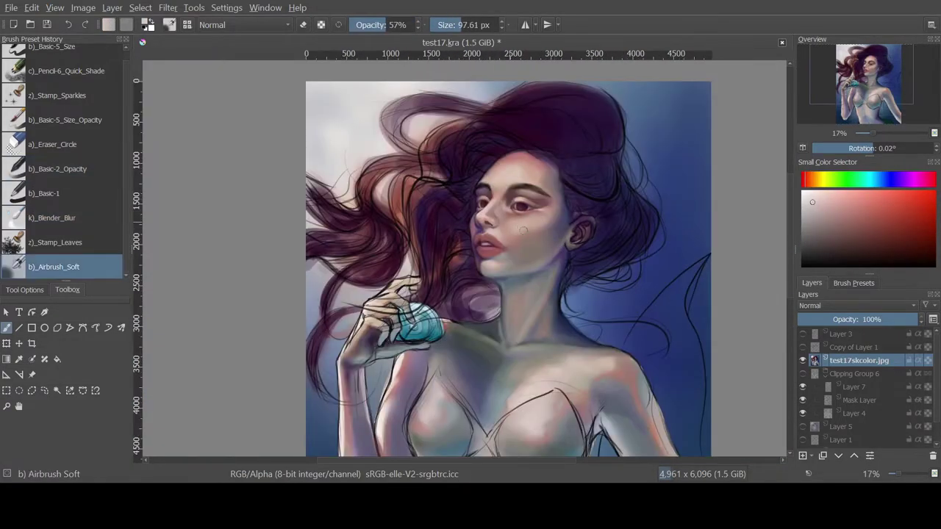
{"action": "key", "text": "m"}
- Sample the pink skin tone and blend it across the cheeks
{"action": "left_click", "coordinate": [436, 208], "text": "ctrl"}
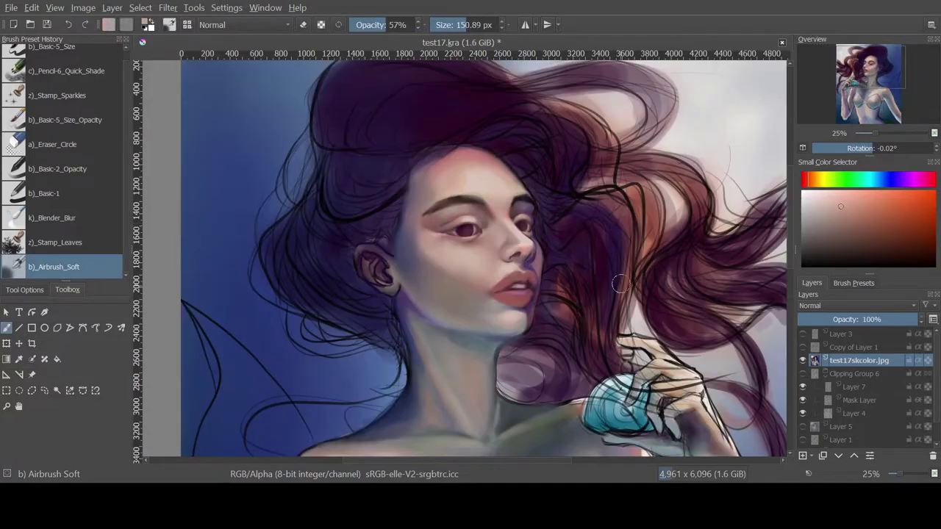
{"action": "scroll", "coordinate": [435, 208], "scroll_direction": "down", "scroll_amount": 2}
{"action": "key", "text": "m"}
{"action": "key", "text": "slash"}
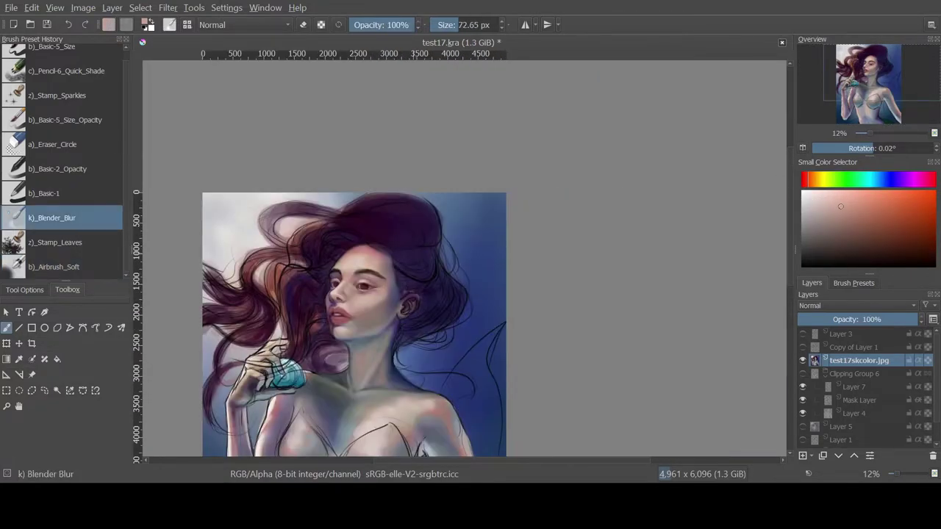
{"action": "key", "text": "m"}
{"action": "scroll", "coordinate": [427, 171], "scroll_direction": "up", "scroll_amount": 2}
{"action": "scroll", "coordinate": [427, 170], "scroll_direction": "up", "scroll_amount": 3}
{"action": "key", "text": "slash"}
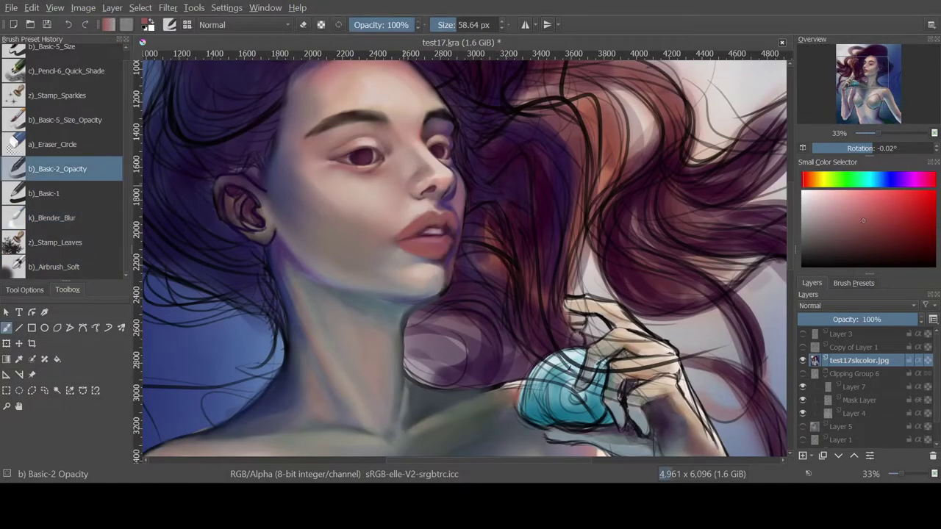
- Blend warm red-brown and dark purple strands into the right-side hair
{"action": "left_click", "coordinate": [435, 172], "text": "ctrl"}
{"action": "key", "text": "slash"}
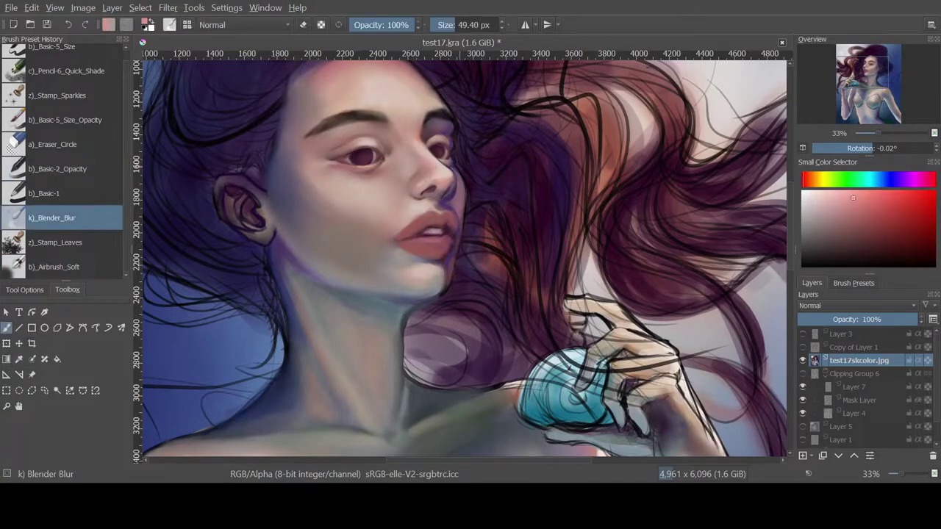
{"action": "key", "text": "slash"}
{"action": "key", "text": "slash"}
{"action": "key", "text": "m"}
{"action": "key", "text": "slash"}
{"action": "left_click", "coordinate": [491, 257], "text": "ctrl"}
{"action": "key", "text": "m"}
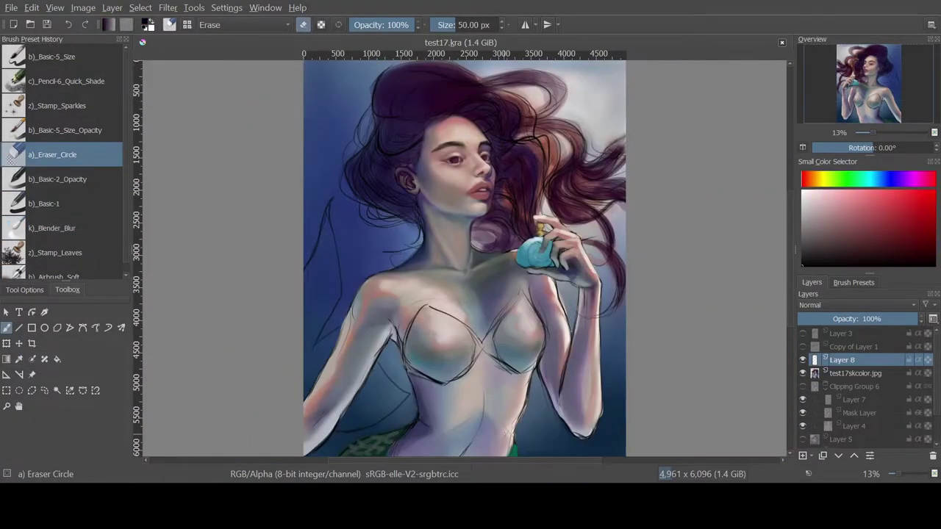
{"action": "key", "text": "slash"}
- Paint a large dark green fin shape left of the figure, then shrink the brush
{"action": "mouse_move", "coordinate": [330, 202]}
{"action": "left_mouse_down"}
{"action": "mouse_move", "coordinate": [320, 390]}
{"action": "mouse_move", "coordinate": [375, 419]}
{"action": "mouse_move", "coordinate": [387, 380]}
{"action": "left_mouse_up"}
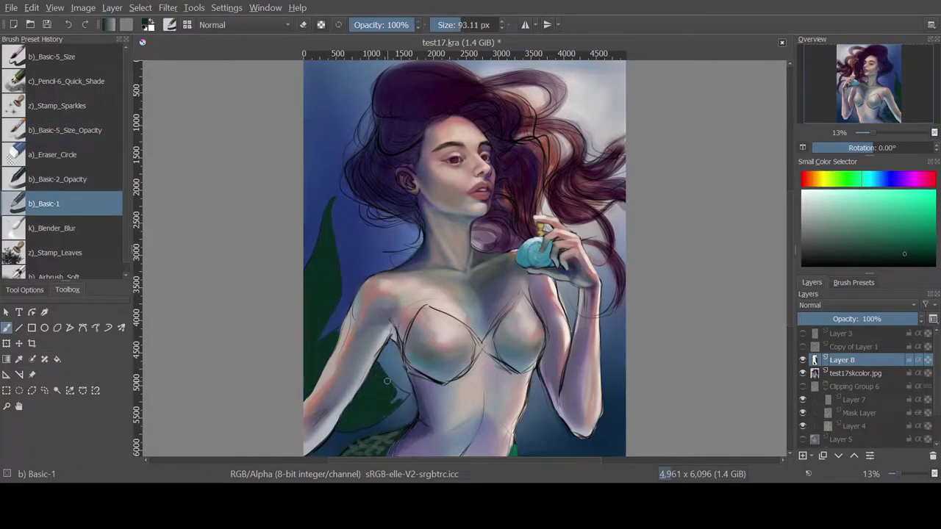
{"action": "key", "text": "bracketleft"}
{"action": "key", "text": "bracketleft"}
{"action": "key", "text": "bracketleft"}
{"action": "key", "text": "slash"}
{"action": "key", "text": "Page_Down"}
- Pick grey-blue, pale pink and peach skin tones with the soft airbrush for smoothing skin
{"action": "left_click", "coordinate": [351, 325], "text": "ctrl"}
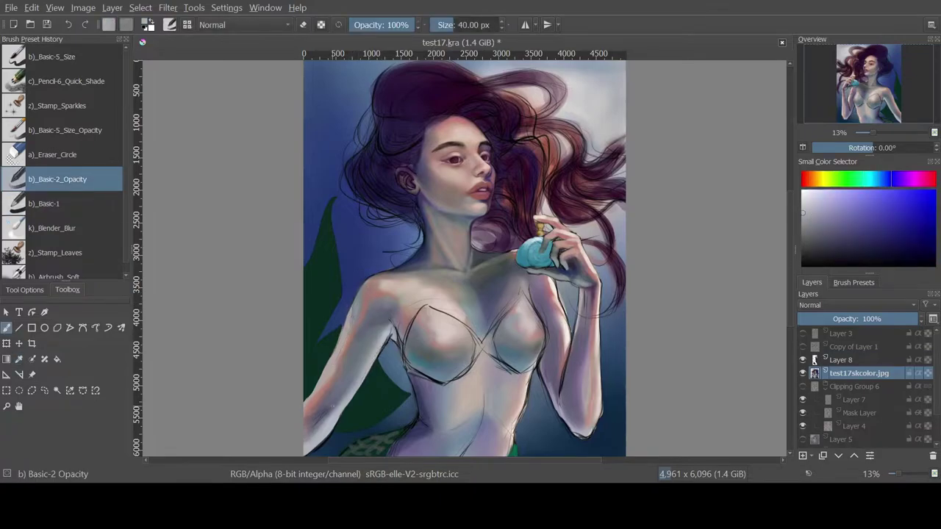
{"action": "left_click", "coordinate": [389, 342], "text": "ctrl"}
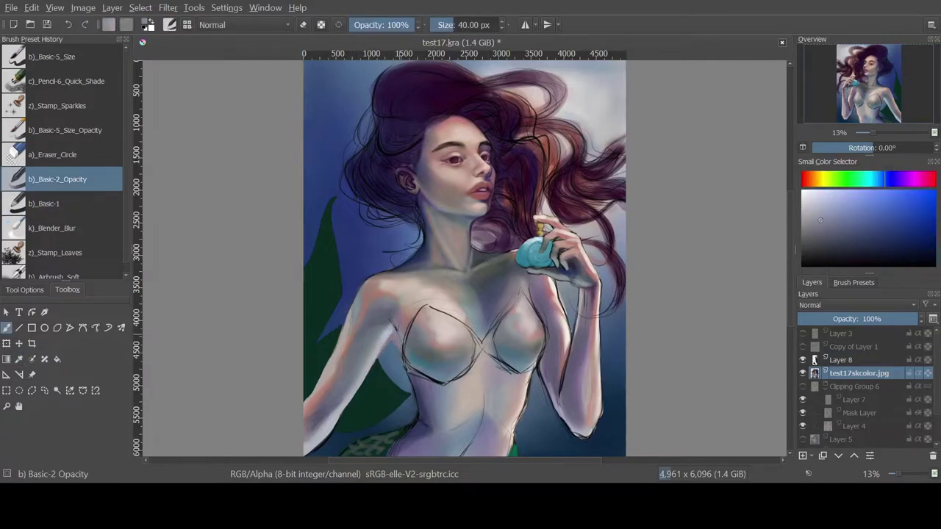
{"action": "left_click", "coordinate": [389, 318], "text": "ctrl"}
{"action": "left_click", "coordinate": [408, 371], "text": "ctrl"}
{"action": "scroll", "coordinate": [455, 151], "scroll_direction": "up", "scroll_amount": 3}
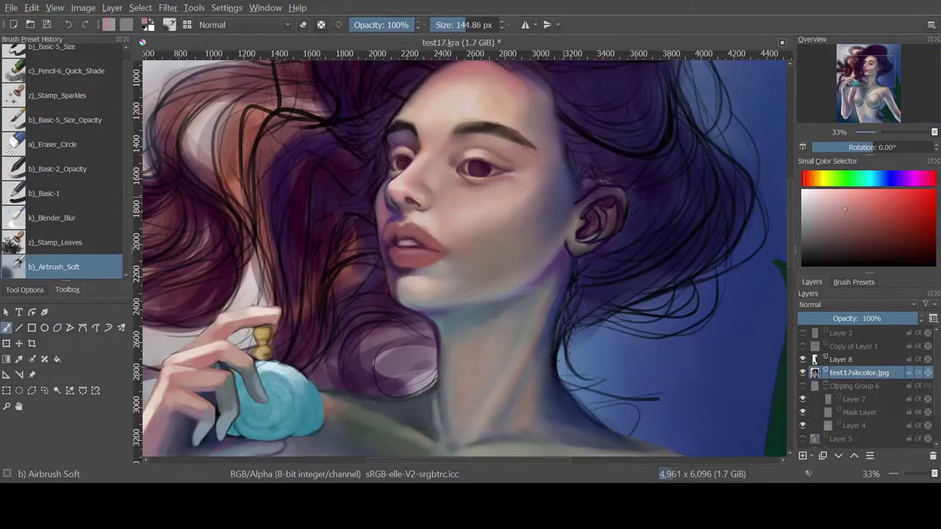
{"action": "key", "text": "slash"}
{"action": "left_click", "coordinate": [431, 208], "text": "ctrl"}
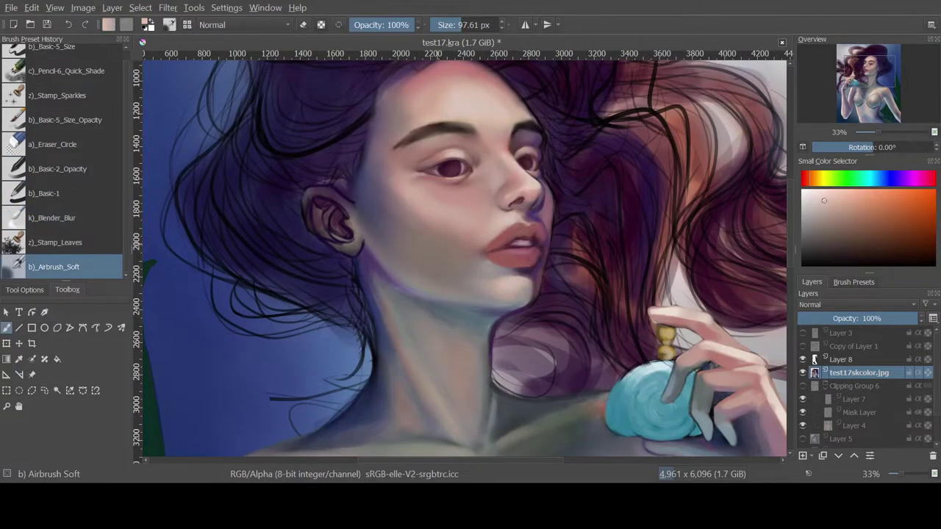
{"action": "scroll", "coordinate": [463, 254], "scroll_direction": "down", "scroll_amount": 3}
{"action": "left_click", "coordinate": [65, 120]}
- Draw rows of scale arcs down the right bra cup on Layer 8
{"action": "scroll", "coordinate": [504, 316], "scroll_direction": "up", "scroll_amount": 2}
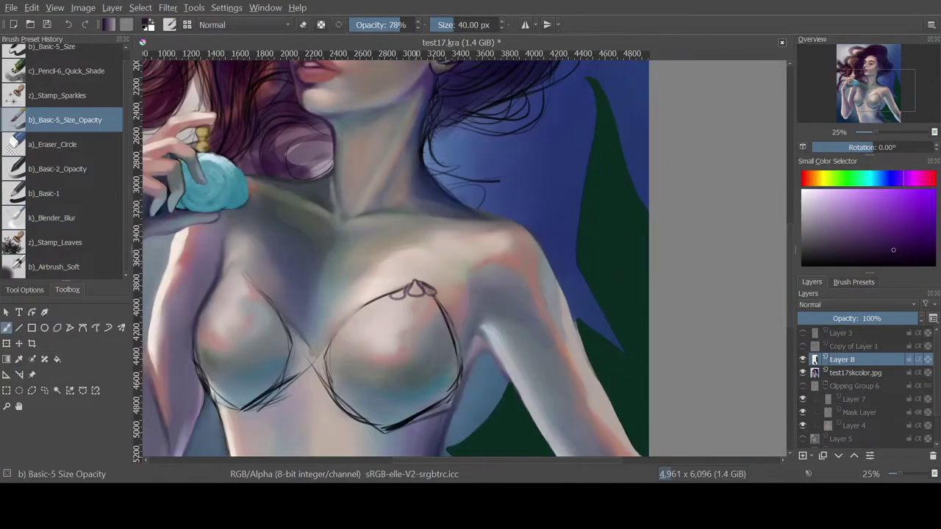
{"action": "left_click_drag", "start_coordinate": [382, 303], "coordinate": [441, 314]}
{"action": "mouse_move", "coordinate": [358, 314]}
{"action": "left_mouse_down"}
{"action": "mouse_move", "coordinate": [449, 318]}
{"action": "mouse_move", "coordinate": [440, 328]}
{"action": "left_mouse_up"}
{"action": "left_click_drag", "start_coordinate": [340, 333], "coordinate": [449, 343]}
{"action": "left_click_drag", "start_coordinate": [349, 351], "coordinate": [457, 352]}
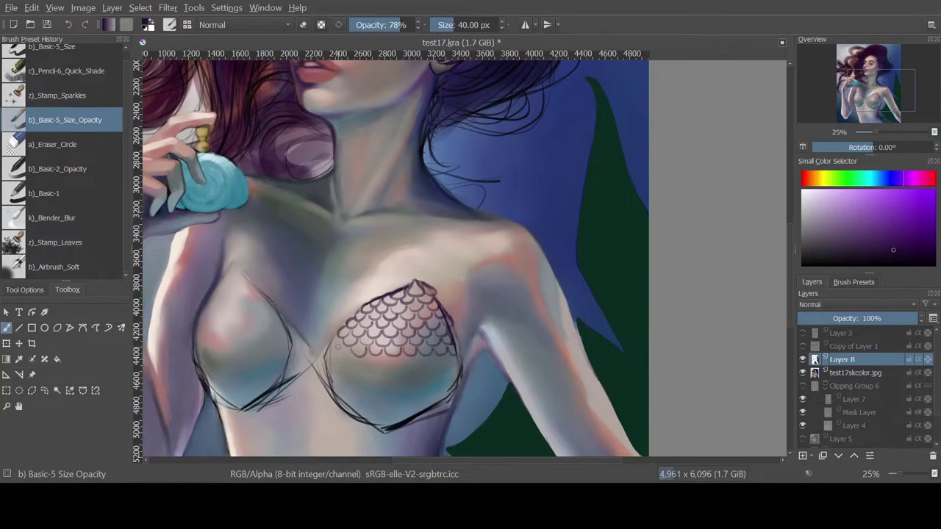
{"action": "mouse_move", "coordinate": [327, 360]}
{"action": "left_mouse_down"}
{"action": "mouse_move", "coordinate": [454, 361]}
{"action": "mouse_move", "coordinate": [457, 370]}
{"action": "left_mouse_up"}
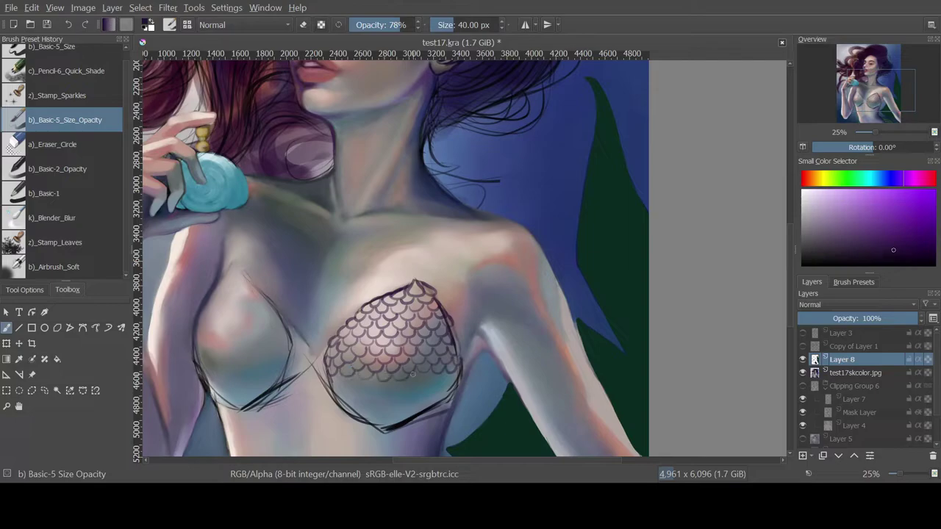
{"action": "left_click_drag", "start_coordinate": [334, 387], "coordinate": [455, 391]}
{"action": "mouse_move", "coordinate": [347, 406]}
{"action": "left_mouse_down"}
{"action": "mouse_move", "coordinate": [423, 403]}
{"action": "mouse_move", "coordinate": [428, 411]}
{"action": "left_mouse_up"}
- Draw scale rows on the left cup, mirror-check both cups, and fill them dark green
{"action": "left_click_drag", "start_coordinate": [220, 282], "coordinate": [247, 281]}
{"action": "left_click_drag", "start_coordinate": [211, 296], "coordinate": [267, 297]}
{"action": "mouse_move", "coordinate": [201, 322]}
{"action": "left_mouse_down"}
{"action": "mouse_move", "coordinate": [272, 304]}
{"action": "mouse_move", "coordinate": [274, 314]}
{"action": "left_mouse_up"}
{"action": "left_click_drag", "start_coordinate": [200, 337], "coordinate": [281, 315]}
{"action": "left_click_drag", "start_coordinate": [213, 345], "coordinate": [275, 323]}
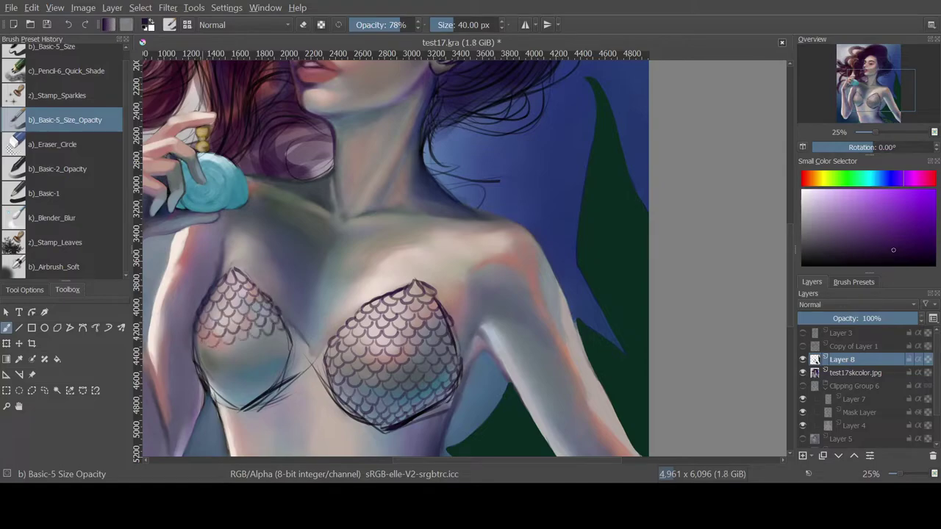
{"action": "key", "text": "m"}
{"action": "key", "text": "m"}
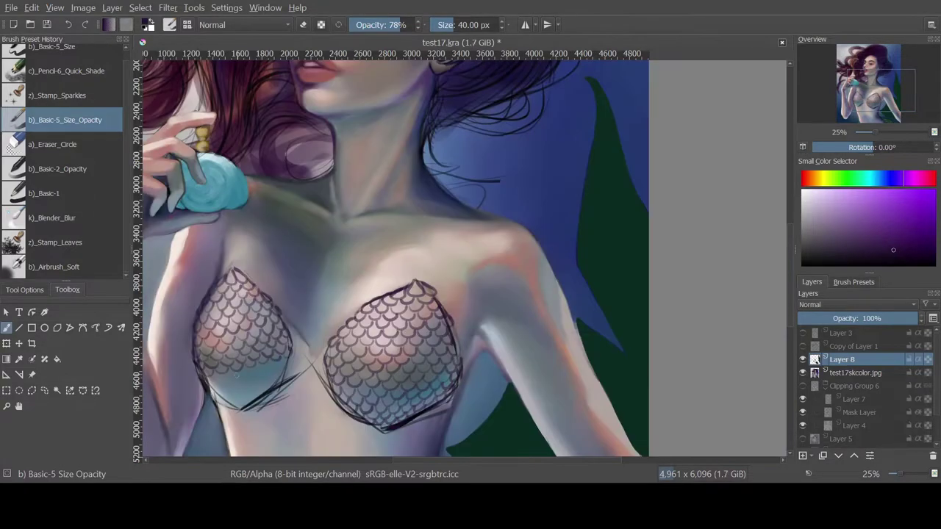
{"action": "mouse_move", "coordinate": [208, 385]}
{"action": "left_mouse_down"}
{"action": "mouse_move", "coordinate": [287, 360]}
{"action": "mouse_move", "coordinate": [286, 375]}
{"action": "left_mouse_up"}
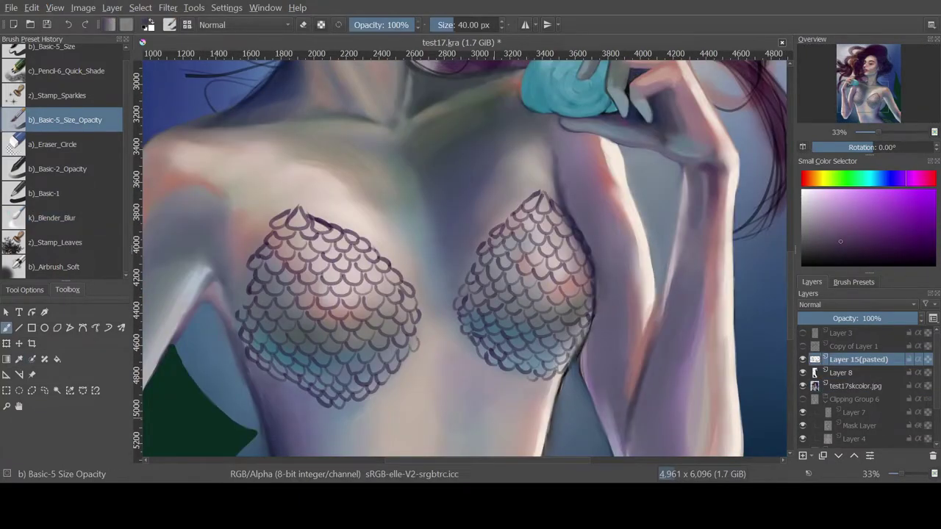
{"action": "key", "text": "m"}
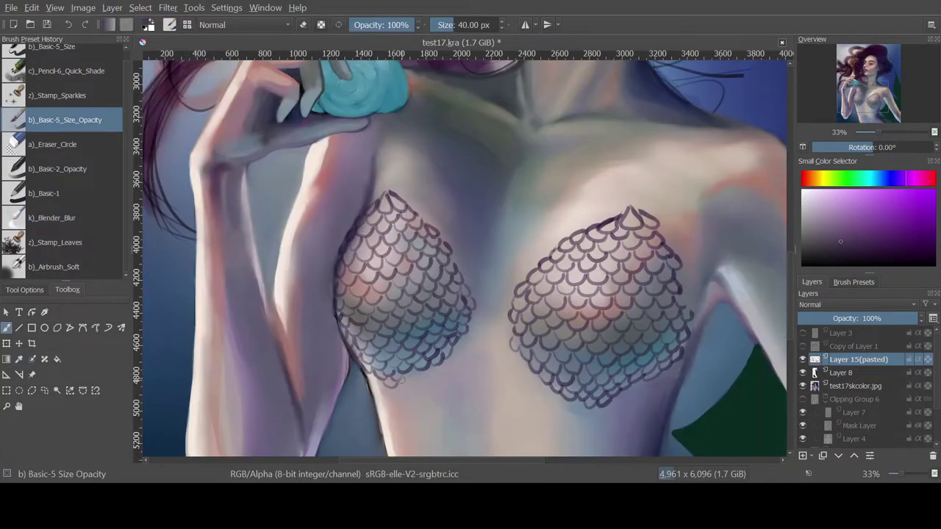
{"action": "key", "text": "m"}
{"action": "key", "text": "m"}
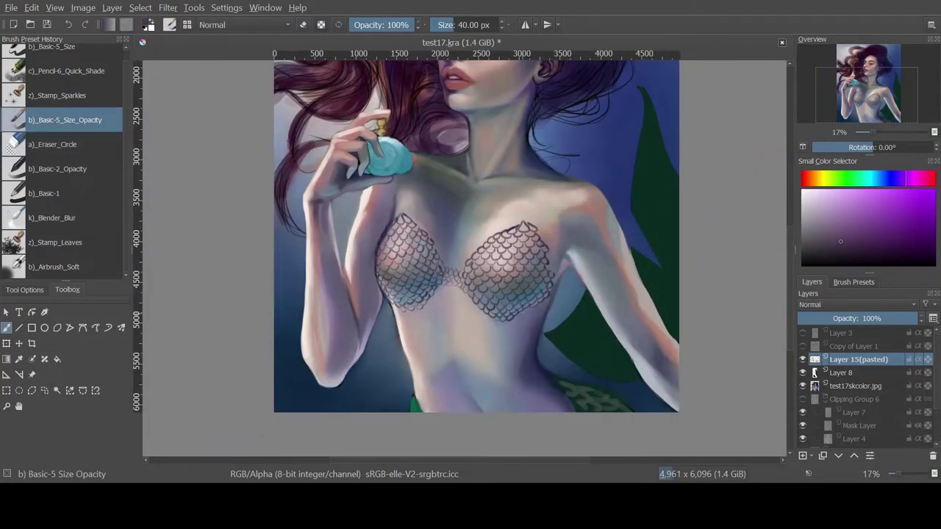
{"action": "key", "text": "m"}
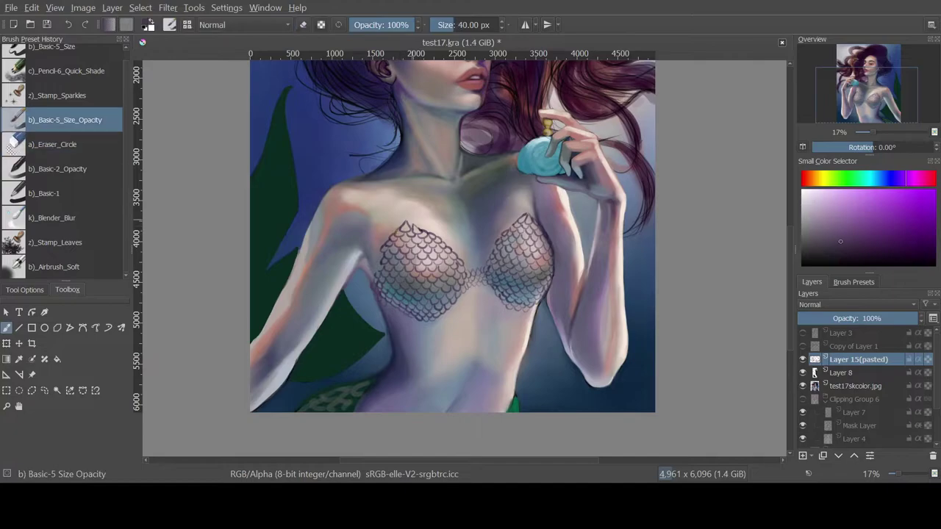
{"action": "key", "text": "m"}
{"action": "mouse_move", "coordinate": [360, 192]}
{"action": "left_mouse_down"}
{"action": "mouse_move", "coordinate": [315, 258]}
{"action": "mouse_move", "coordinate": [393, 362]}
{"action": "mouse_move", "coordinate": [500, 337]}
{"action": "mouse_move", "coordinate": [614, 378]}
{"action": "mouse_move", "coordinate": [595, 209]}
{"action": "mouse_move", "coordinate": [474, 323]}
{"action": "left_mouse_up"}
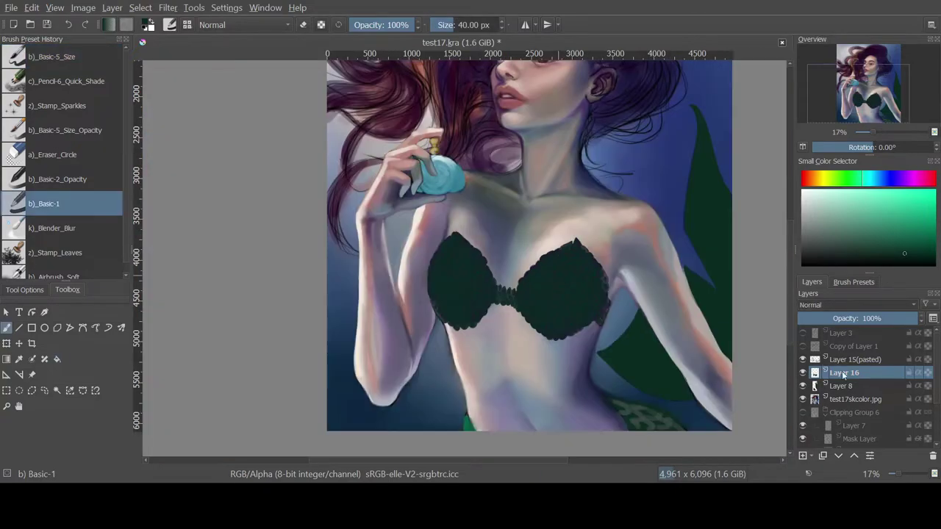
- Change Layer 16's blending mode so the green fill tints the scale pattern
{"action": "left_click", "coordinate": [843, 373]}
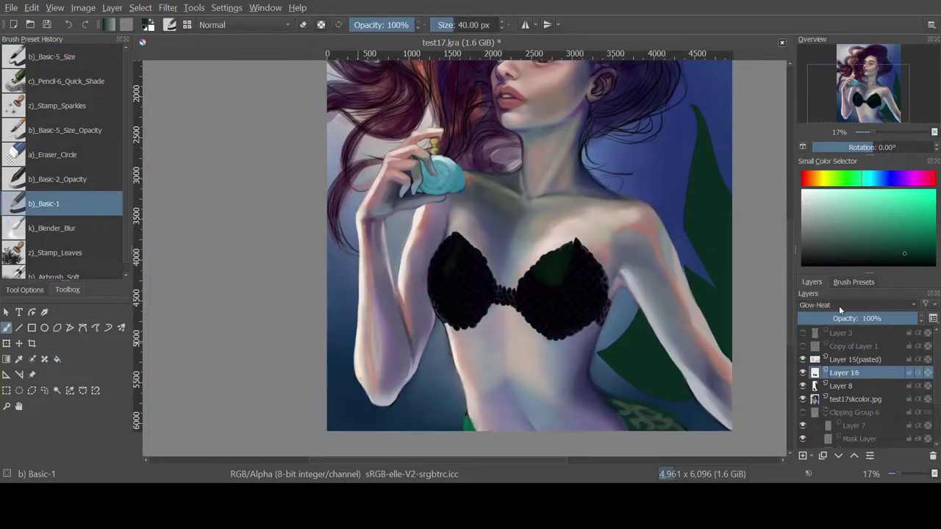
{"action": "scroll", "coordinate": [839, 304], "scroll_direction": "down", "scroll_amount": 4}
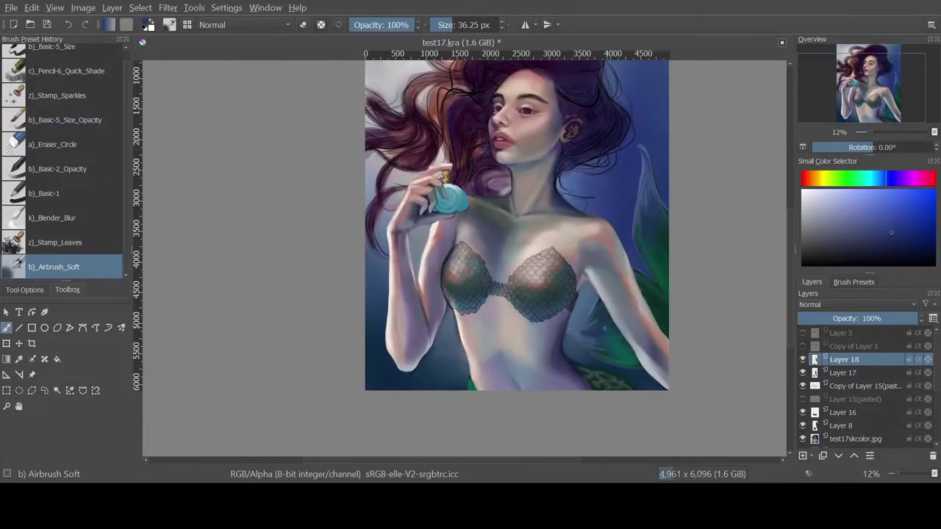
{"action": "left_click", "coordinate": [605, 329], "text": "ctrl"}
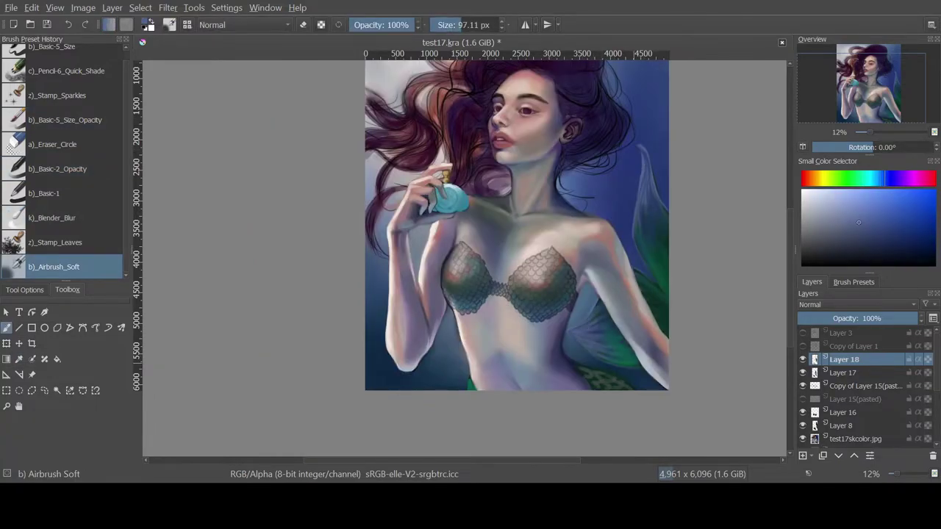
{"action": "key", "text": "e"}
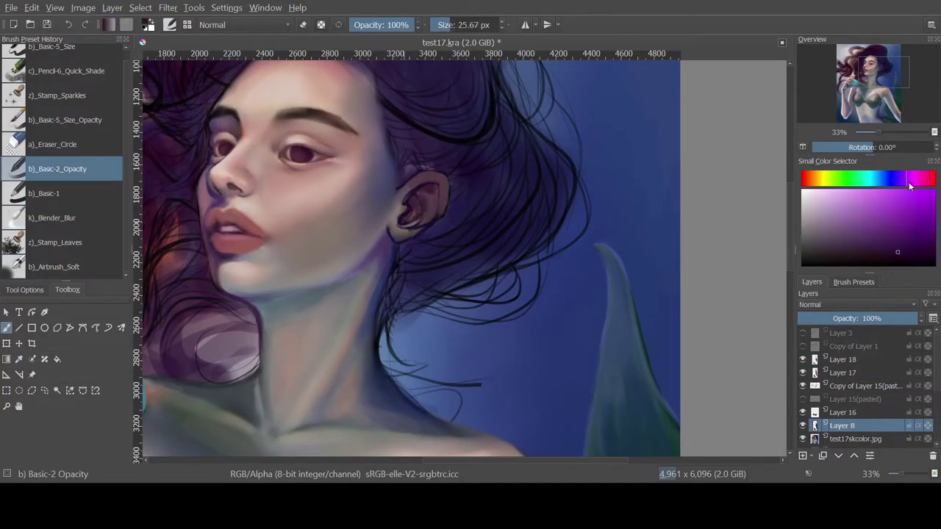
{"action": "key", "text": "m"}
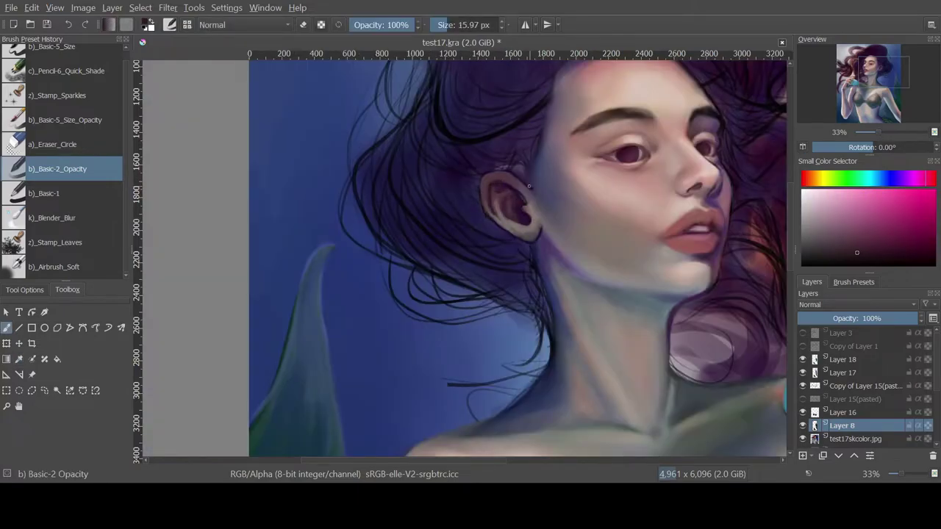
{"action": "key", "text": "m"}
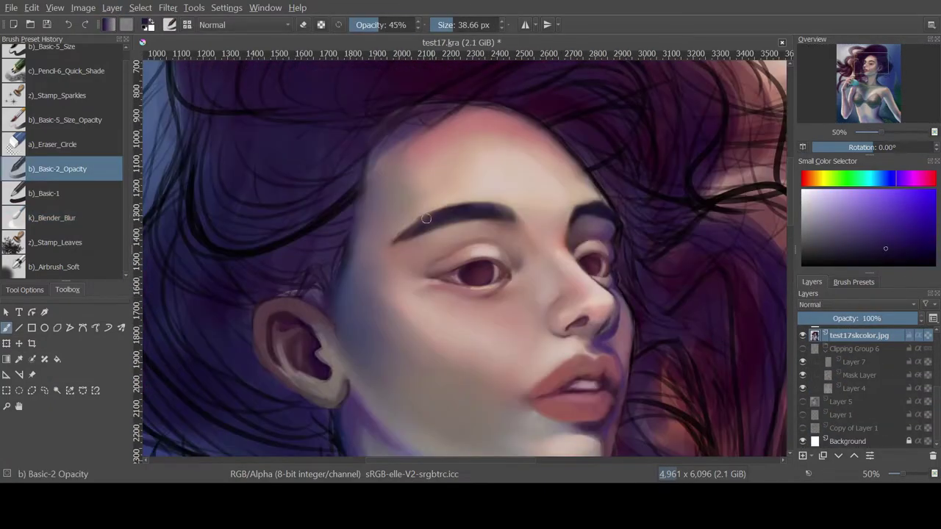
- Paint orange-red highlights into the flowing hair with the opaque brush
{"action": "key", "text": "slash"}
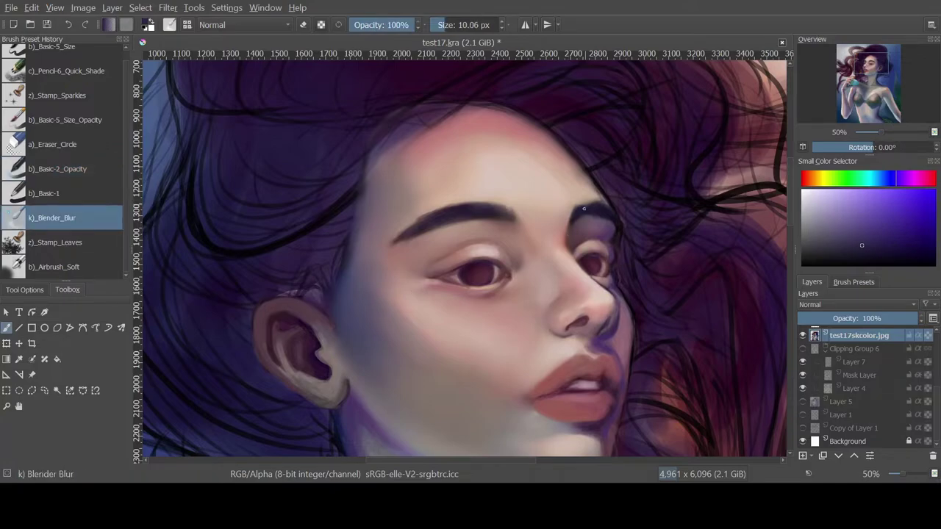
{"action": "key", "text": "m"}
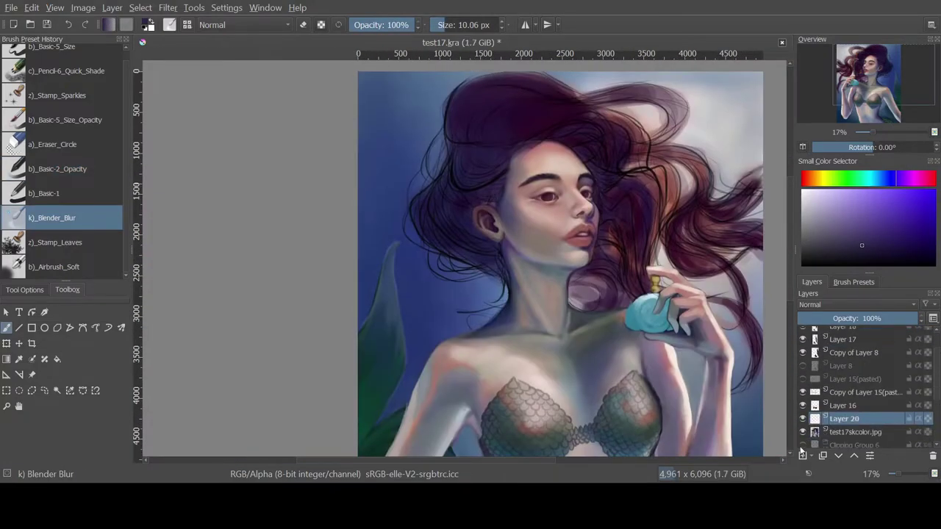
{"action": "key", "text": "slash"}
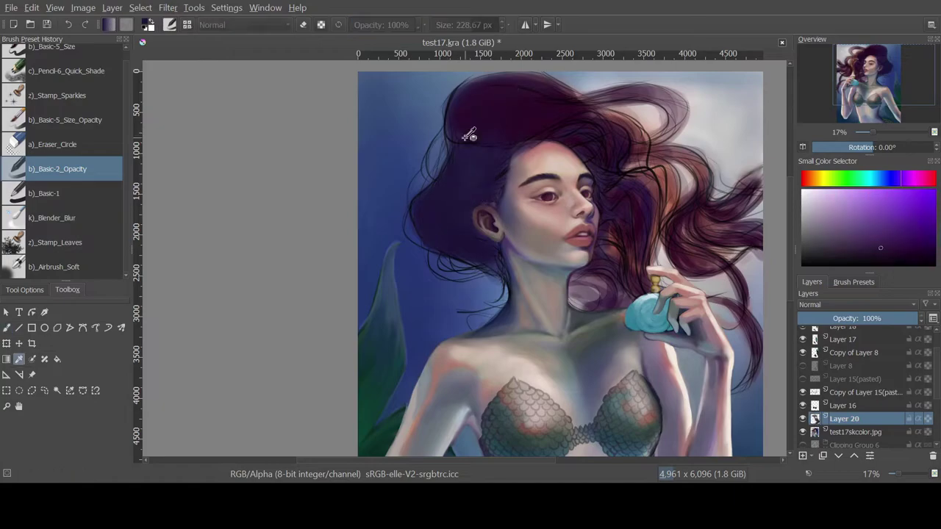
{"action": "left_click", "coordinate": [610, 132], "text": "ctrl"}
{"action": "left_click_drag", "start_coordinate": [661, 169], "coordinate": [625, 280]}
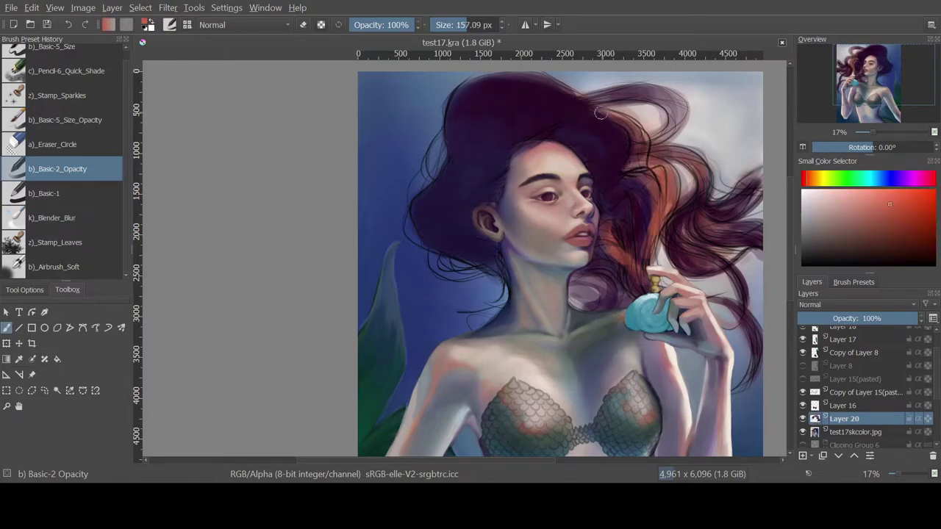
- Darken strands in the upper and left hair with dark purple
{"action": "key", "text": "m"}
{"action": "left_click", "coordinate": [279, 170], "text": "ctrl"}
{"action": "mouse_move", "coordinate": [323, 279]}
{"action": "left_mouse_down"}
{"action": "mouse_move", "coordinate": [307, 150]}
{"action": "mouse_move", "coordinate": [250, 88]}
{"action": "left_mouse_up"}
{"action": "key", "text": "slash"}
{"action": "key", "text": "slash"}
{"action": "left_click", "coordinate": [406, 154], "text": "ctrl"}
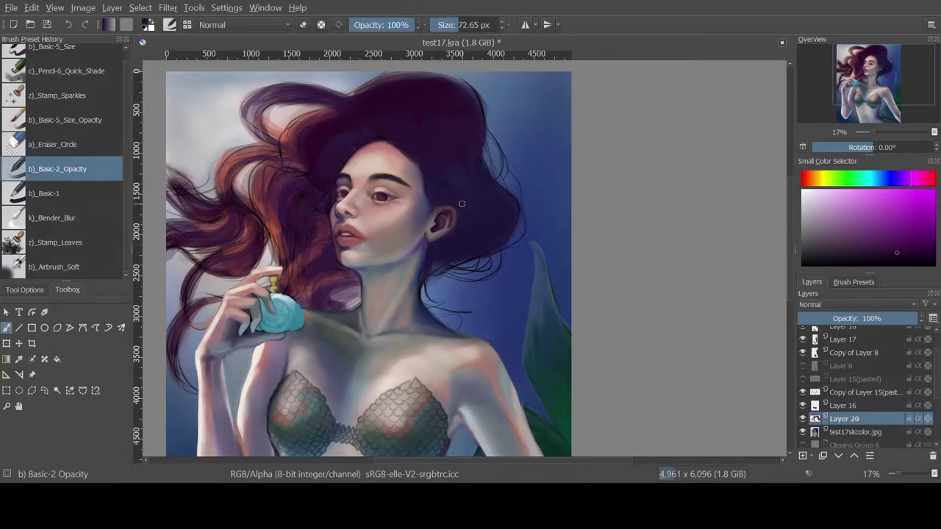
{"action": "left_click", "coordinate": [52, 144]}
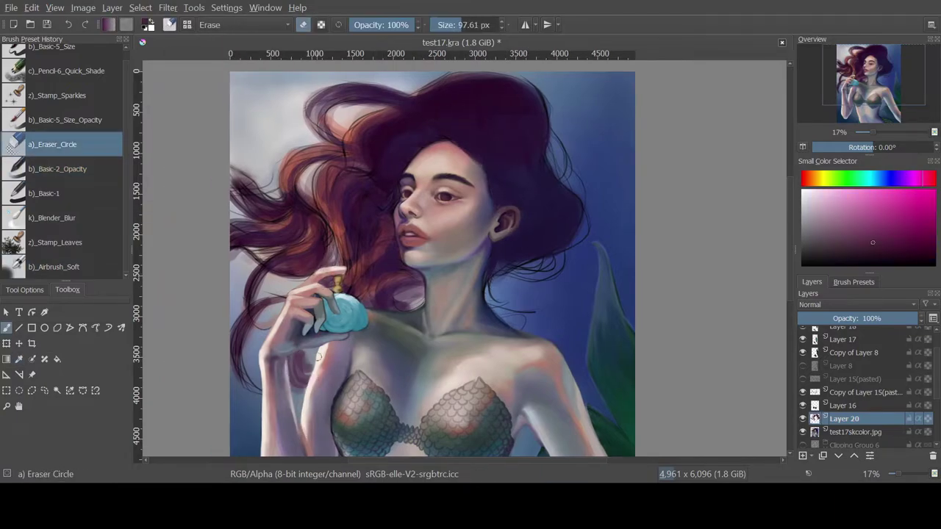
{"action": "key", "text": "slash"}
{"action": "scroll", "coordinate": [318, 308], "scroll_direction": "down", "scroll_amount": 3}
{"action": "mouse_move", "coordinate": [338, 169]}
{"action": "left_mouse_down"}
{"action": "mouse_move", "coordinate": [239, 202]}
{"action": "mouse_move", "coordinate": [234, 261]}
{"action": "left_mouse_up"}
{"action": "key", "text": "slash"}
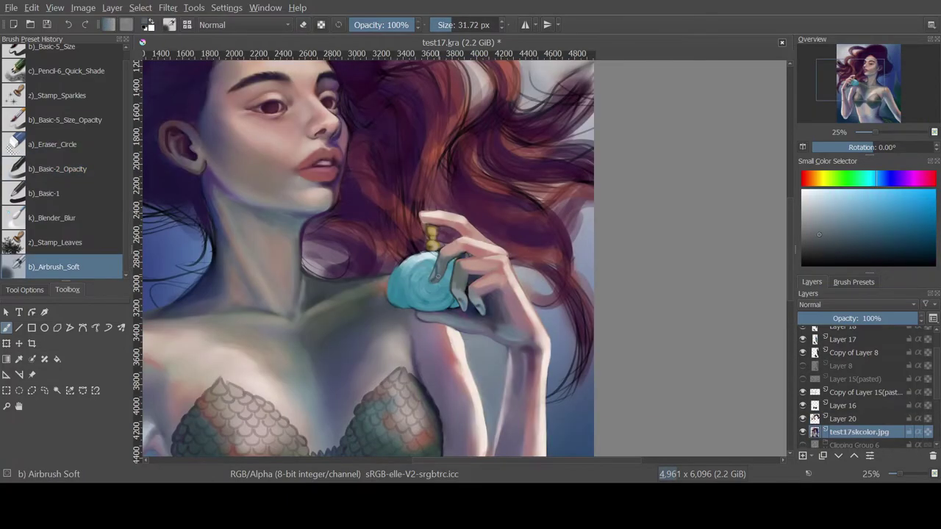
- Pick a light peach skin colour and switch to soft airbrushing with muted blue
{"action": "key", "text": "m"}
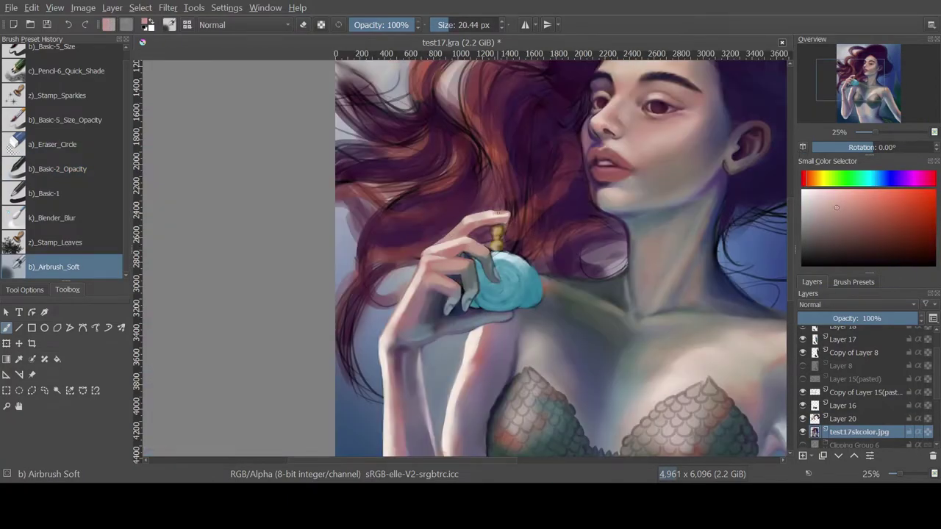
{"action": "left_click", "coordinate": [822, 201]}
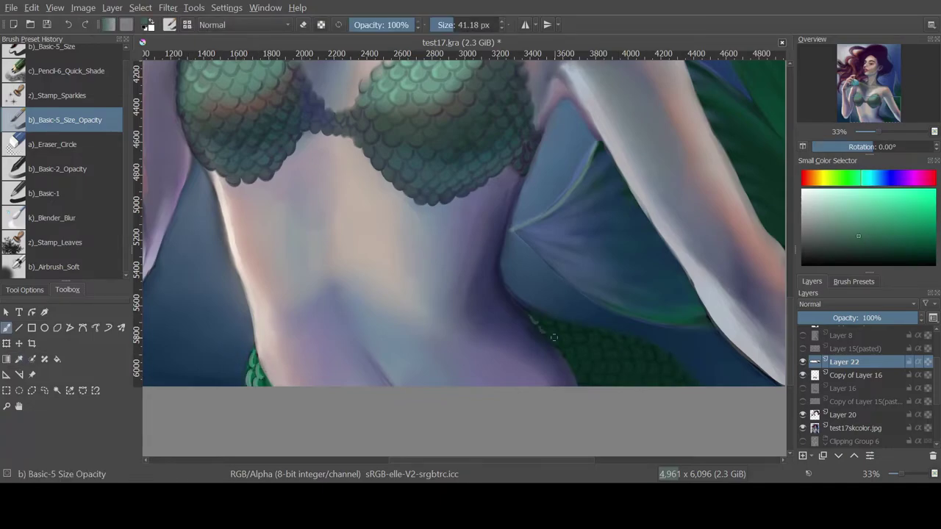
{"action": "left_click", "coordinate": [53, 267]}
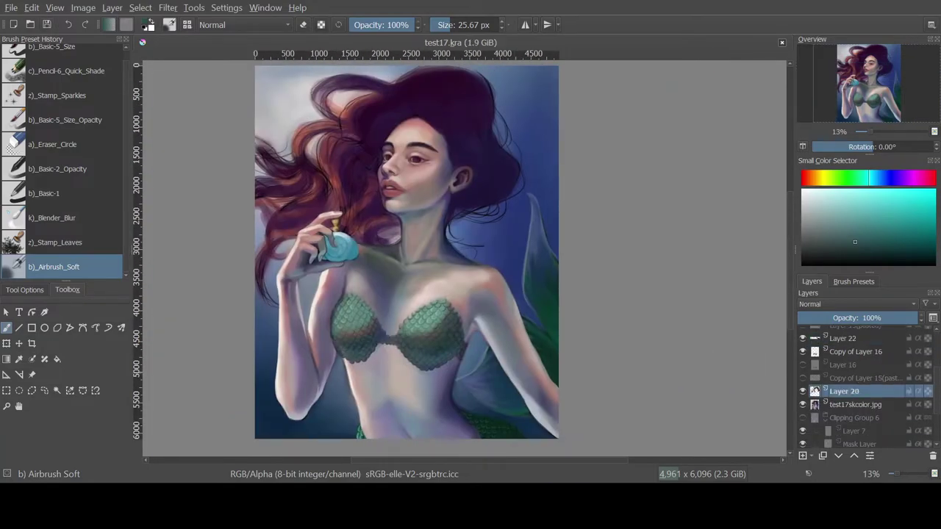
- Add dark purple strokes through the hair
{"action": "left_click", "coordinate": [373, 109], "text": "ctrl"}
{"action": "left_click", "coordinate": [53, 169]}
{"action": "left_click", "coordinate": [53, 144]}
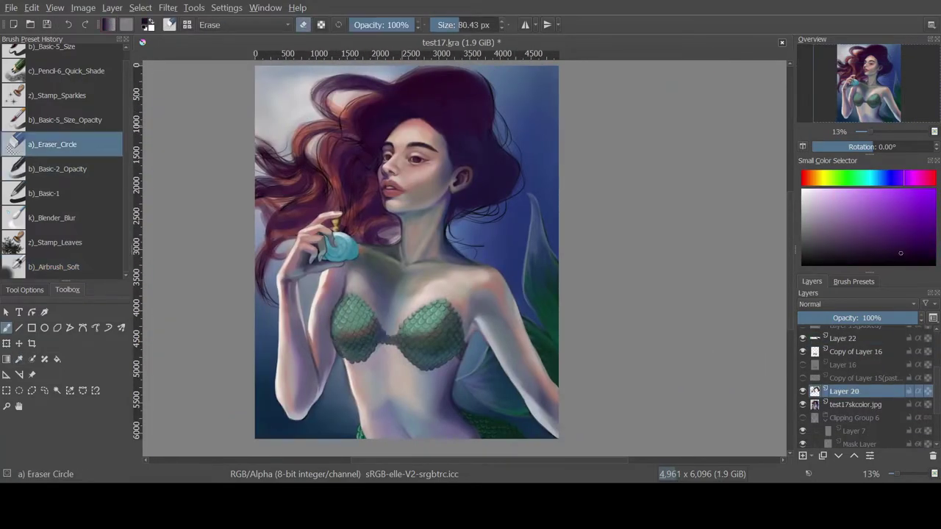
{"action": "key", "text": "slash"}
{"action": "left_click_drag", "start_coordinate": [353, 220], "coordinate": [397, 221]}
{"action": "left_click_drag", "start_coordinate": [345, 110], "coordinate": [346, 213]}
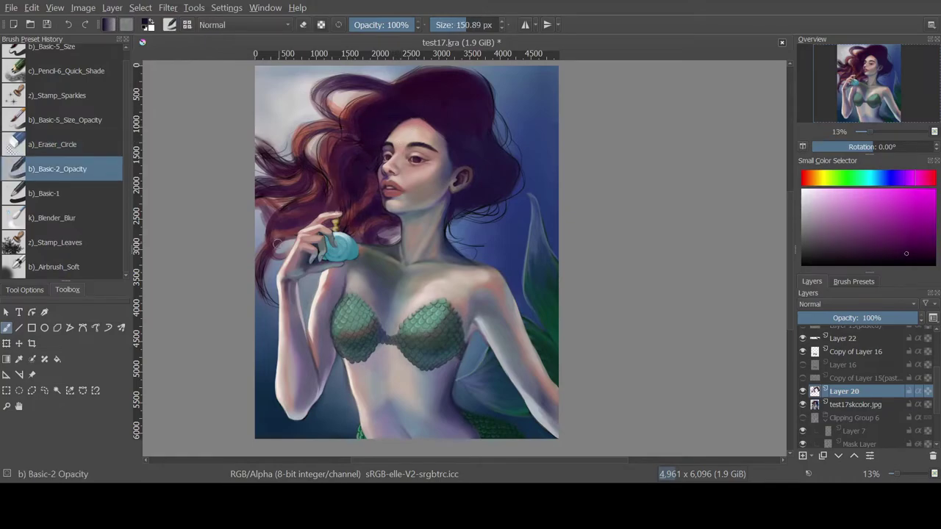
{"action": "left_click_drag", "start_coordinate": [265, 235], "coordinate": [323, 235]}
{"action": "key", "text": "slash"}
- Paint a dark strand near the hand and darken the hair between chin and hand
{"action": "left_click", "coordinate": [65, 120]}
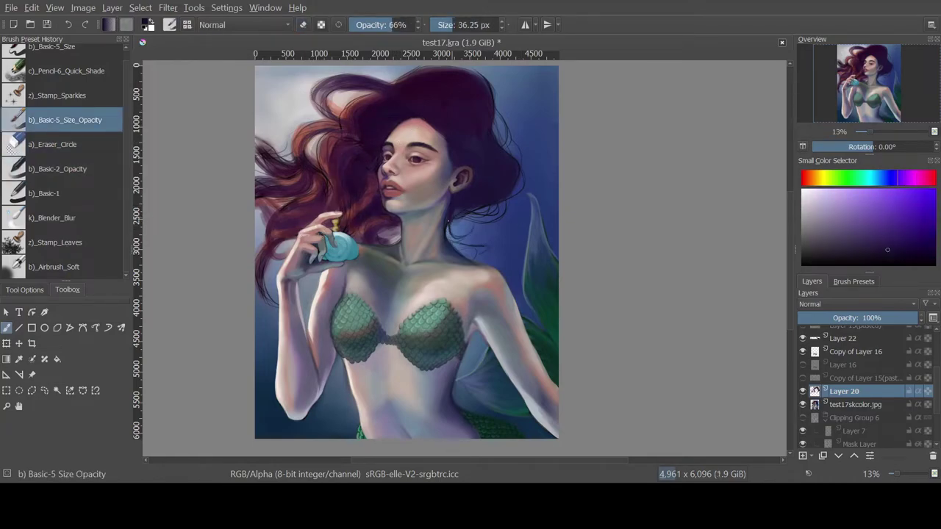
{"action": "scroll", "coordinate": [370, 209], "scroll_direction": "up", "scroll_amount": 2}
{"action": "key", "text": "m"}
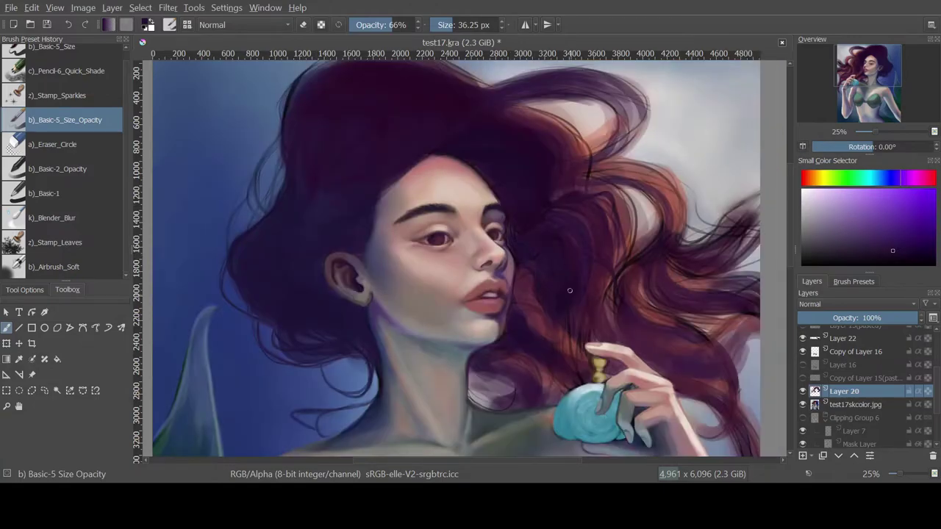
{"action": "key", "text": "slash"}
{"action": "left_click_drag", "start_coordinate": [713, 335], "coordinate": [588, 397]}
{"action": "key", "text": "slash"}
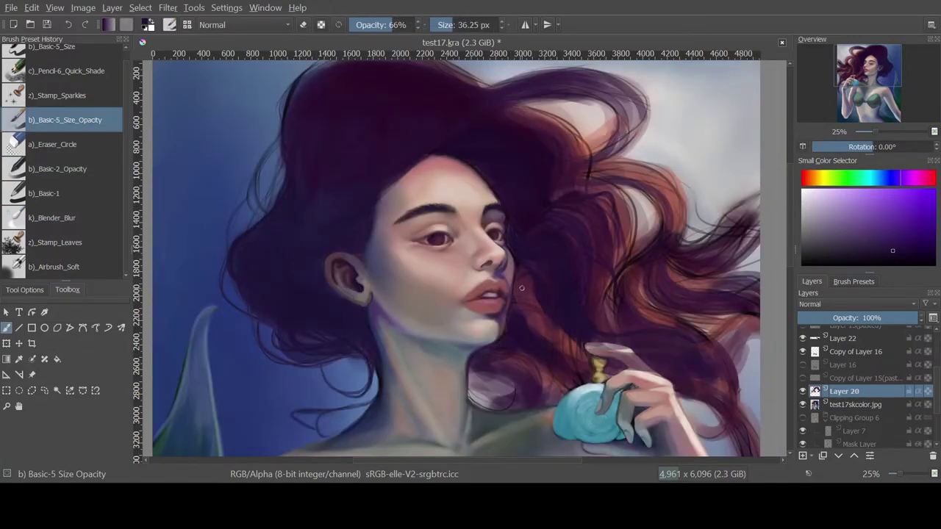
{"action": "left_click_drag", "start_coordinate": [507, 308], "coordinate": [523, 327]}
{"action": "left_click_drag", "start_coordinate": [469, 354], "coordinate": [528, 399]}
{"action": "key", "text": "bracketleft"}
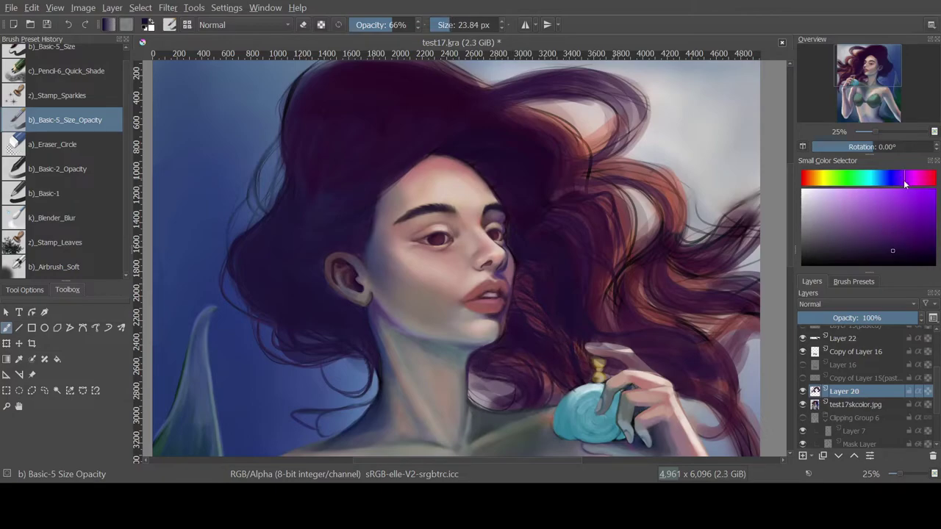
- Paint magenta-tinted dark strands down the hair, checking with mirrored view
{"action": "left_click", "coordinate": [909, 180]}
{"action": "left_click_drag", "start_coordinate": [616, 332], "coordinate": [605, 292]}
{"action": "left_click_drag", "start_coordinate": [621, 197], "coordinate": [623, 276]}
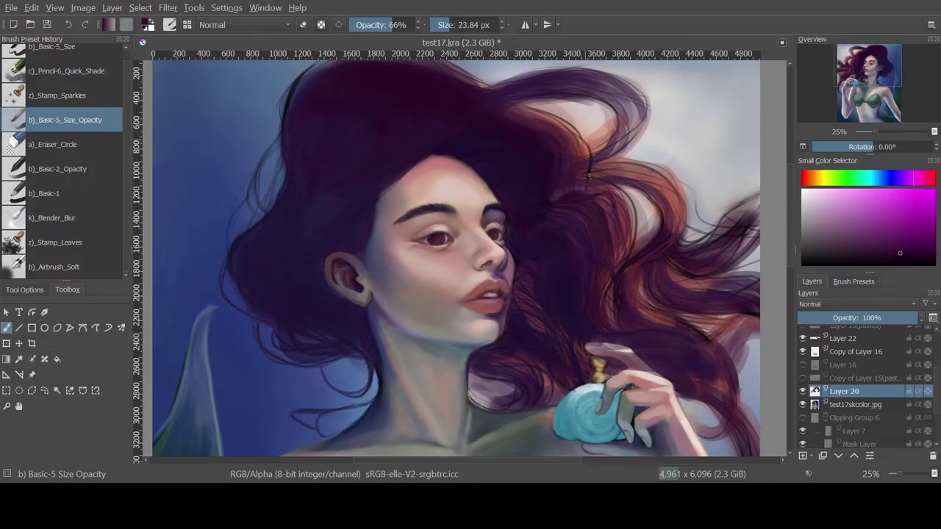
{"action": "key", "text": "m"}
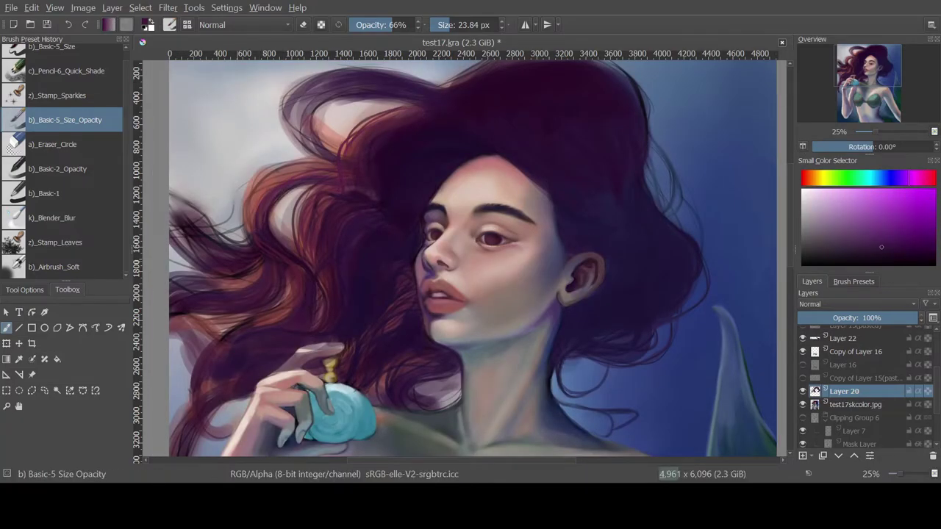
{"action": "key", "text": "m"}
{"action": "scroll", "coordinate": [644, 311], "scroll_direction": "down", "scroll_amount": 5}
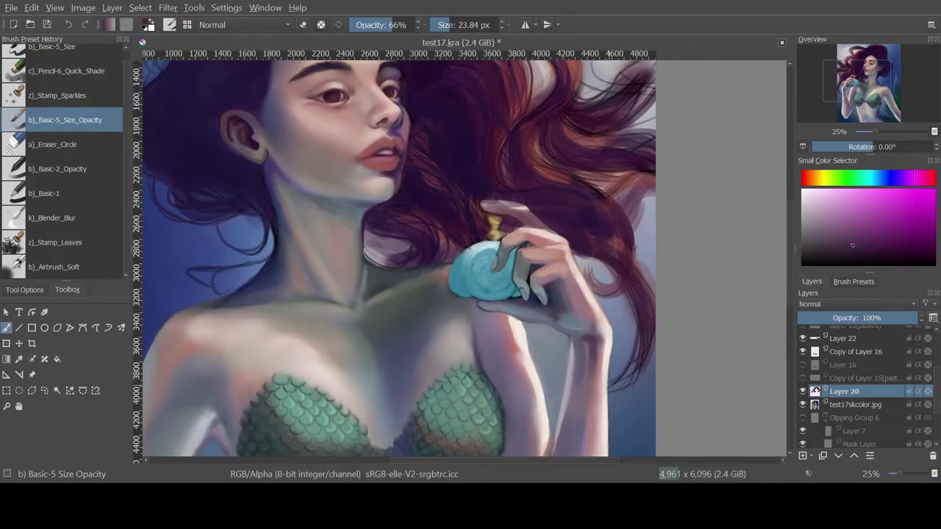
{"action": "key", "text": "m"}
- Paint new dark purple and magenta hair strands on the right side
{"action": "left_click", "coordinate": [59, 218]}
{"action": "left_click", "coordinate": [103, 136]}
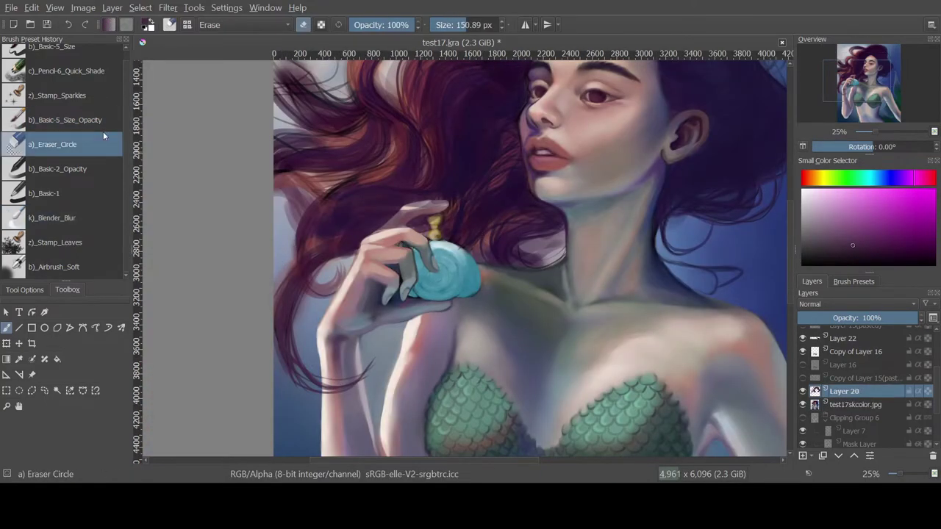
{"action": "left_click", "coordinate": [73, 120]}
{"action": "scroll", "coordinate": [529, 257], "scroll_direction": "up", "scroll_amount": 5}
{"action": "left_click", "coordinate": [804, 147]}
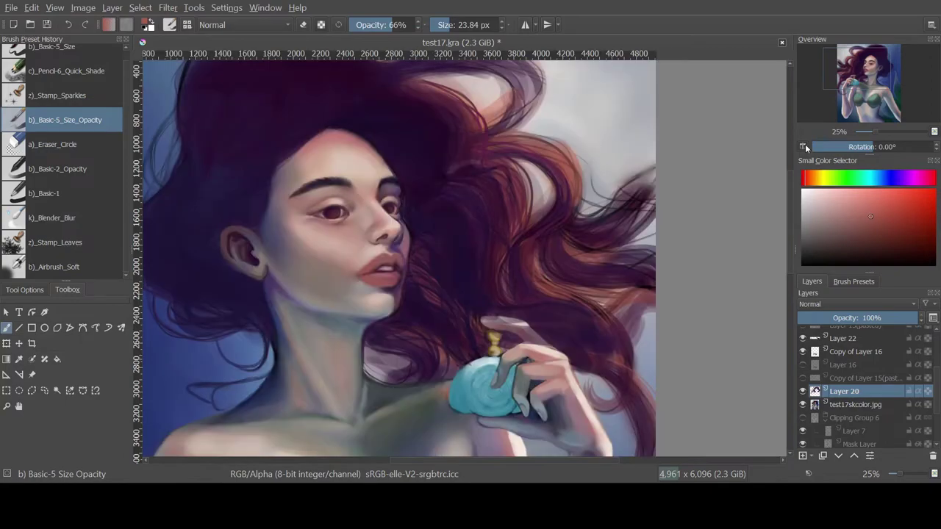
{"action": "left_click", "coordinate": [464, 316], "text": "ctrl"}
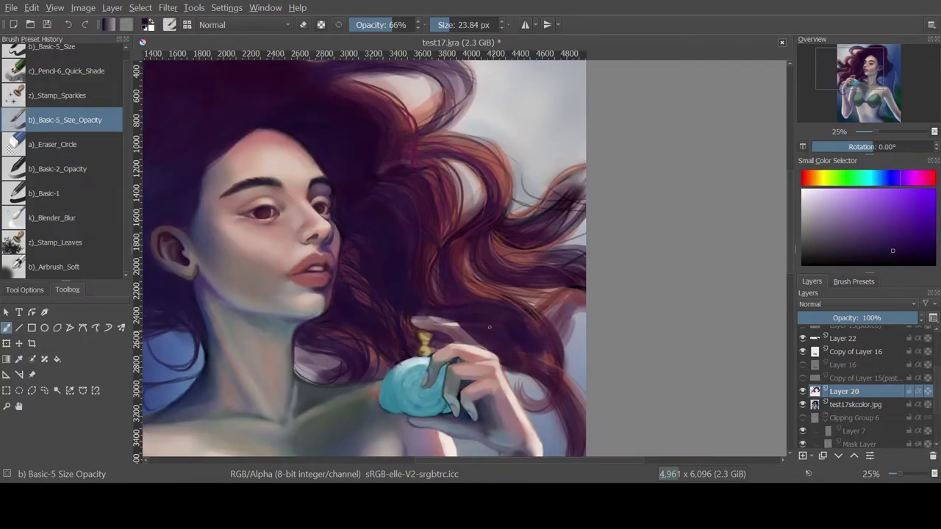
{"action": "key", "text": "slash"}
{"action": "key", "text": "slash"}
{"action": "left_click", "coordinate": [525, 320], "text": "ctrl"}
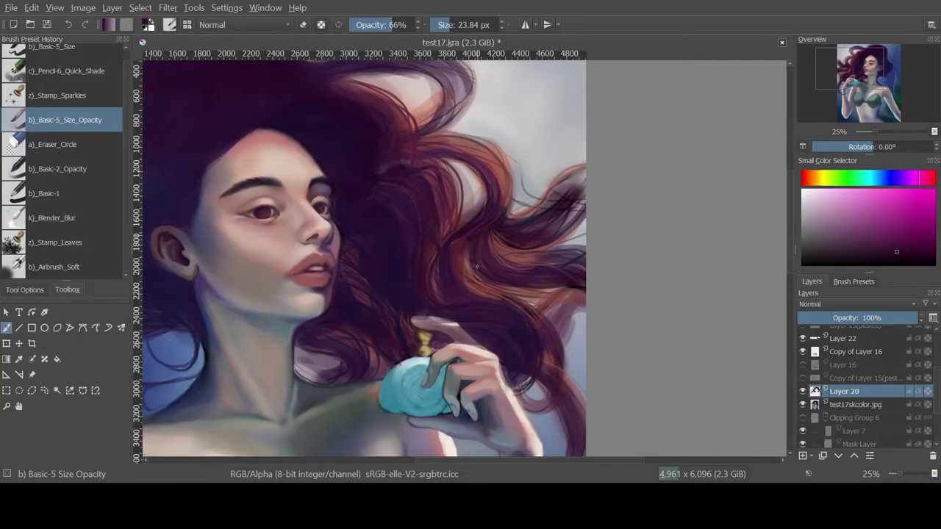
{"action": "left_click_drag", "start_coordinate": [585, 257], "coordinate": [551, 266]}
- Try reddish and magenta-pink hair colours, then add new Layer 23 above Layer 20
{"action": "key", "text": "slash"}
{"action": "left_click_drag", "start_coordinate": [585, 292], "coordinate": [556, 273]}
{"action": "left_click_drag", "start_coordinate": [559, 199], "coordinate": [507, 232]}
{"action": "left_click", "coordinate": [547, 237], "text": "ctrl"}
{"action": "key", "text": "slash"}
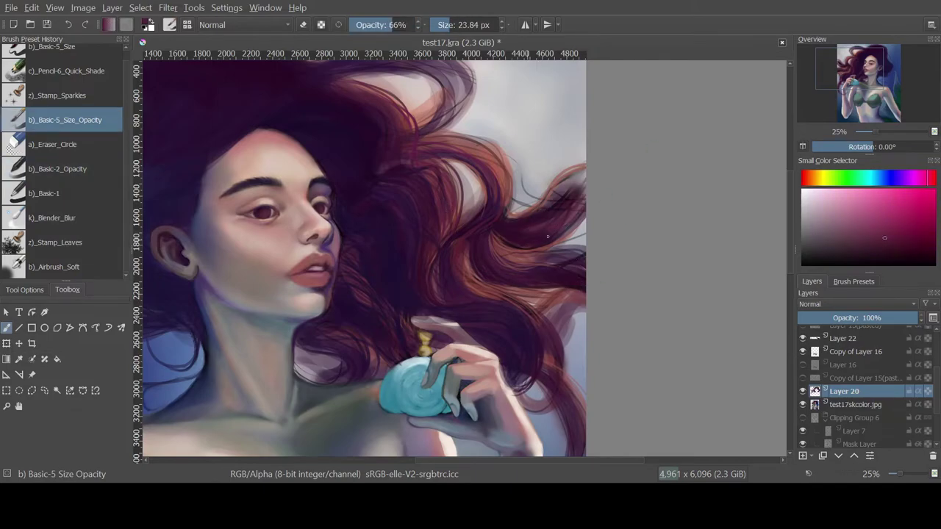
{"action": "key", "text": "m"}
{"action": "left_click", "coordinate": [407, 197], "text": "ctrl"}
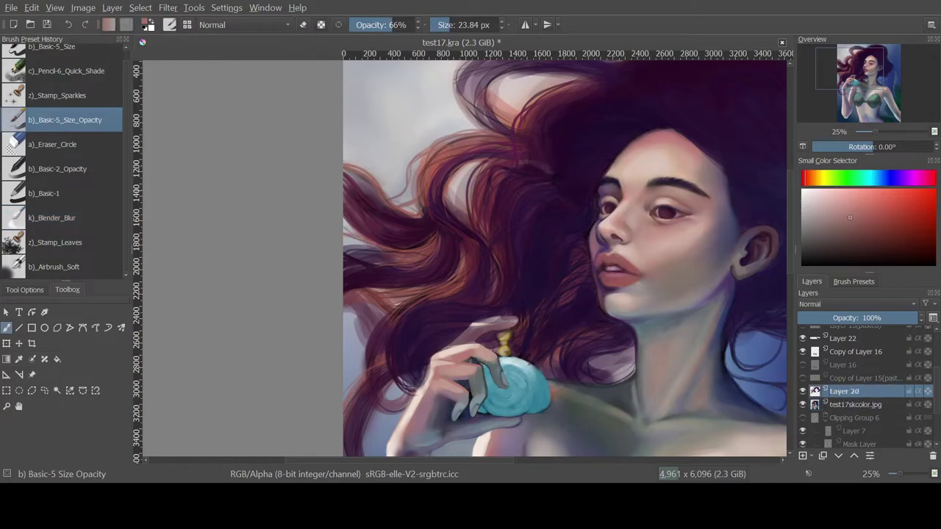
{"action": "left_click", "coordinate": [403, 257], "text": "ctrl"}
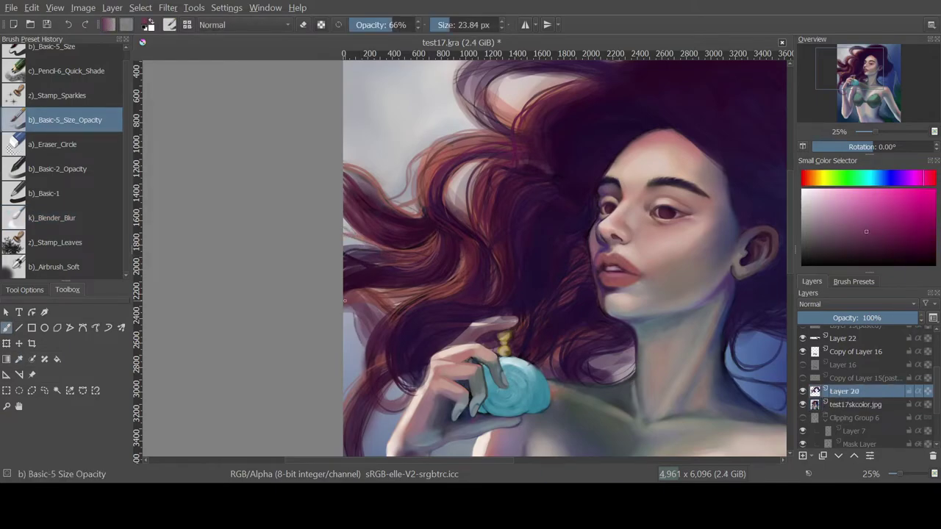
{"action": "left_click", "coordinate": [370, 331], "text": "ctrl"}
{"action": "scroll", "coordinate": [371, 346], "scroll_direction": "down", "scroll_amount": 5}
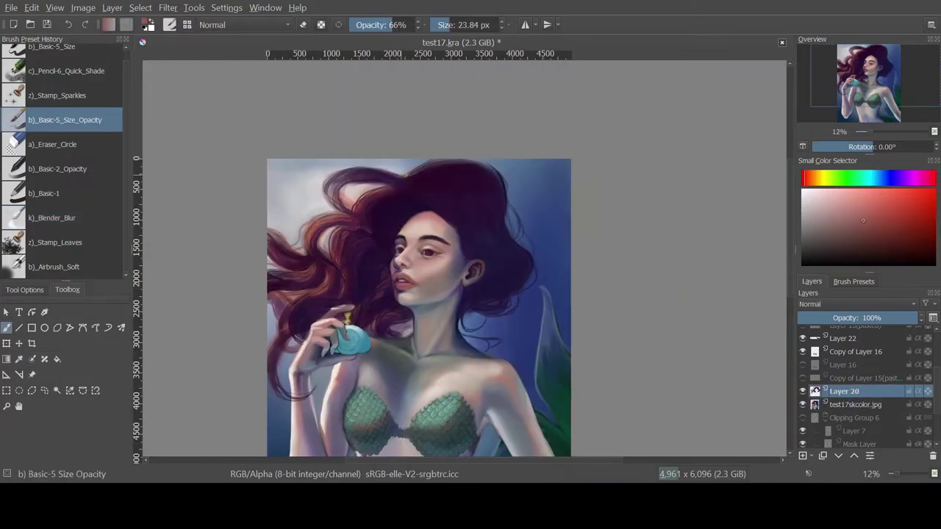
{"action": "scroll", "coordinate": [221, 206], "scroll_direction": "up", "scroll_amount": 6}
{"action": "key", "text": "m"}
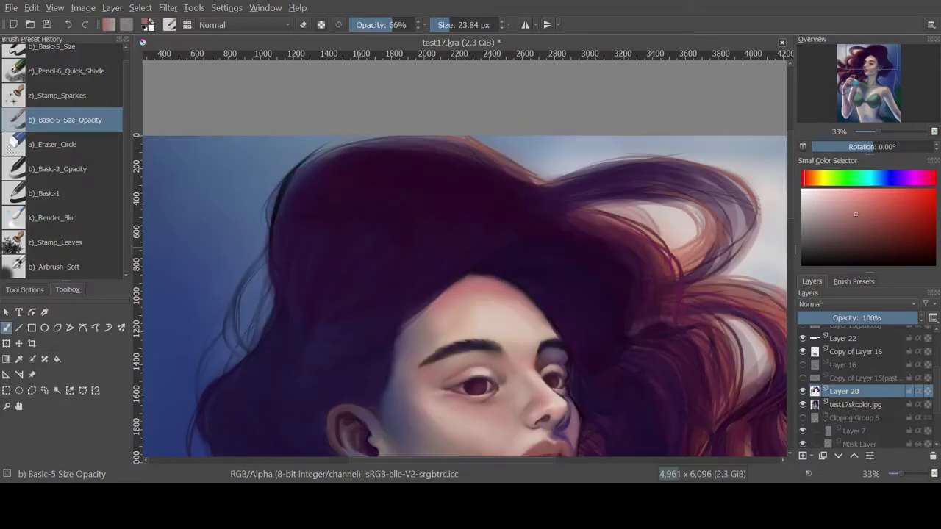
{"action": "scroll", "coordinate": [471, 294], "scroll_direction": "down", "scroll_amount": 5}
{"action": "scroll", "coordinate": [294, 221], "scroll_direction": "up", "scroll_amount": 3}
{"action": "left_click", "coordinate": [66, 169]}
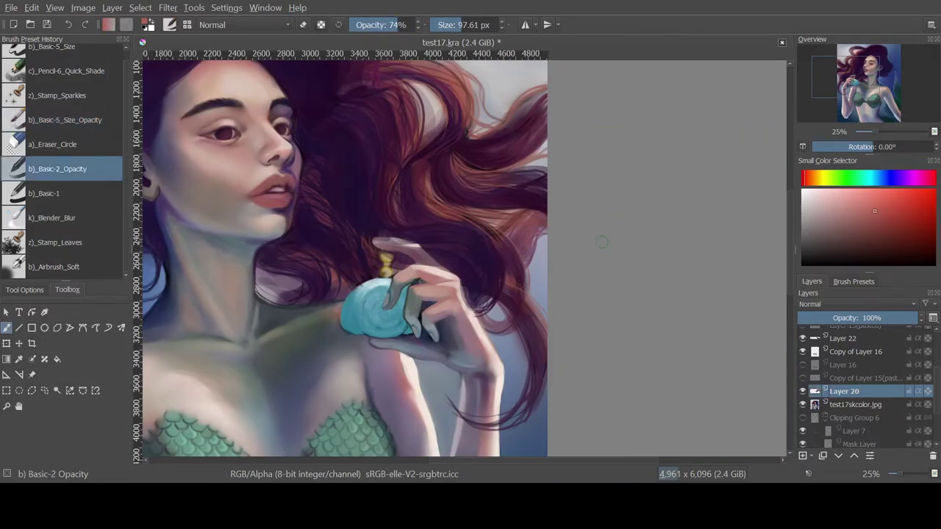
{"action": "scroll", "coordinate": [294, 257], "scroll_direction": "down", "scroll_amount": 2}
{"action": "left_click", "coordinate": [73, 123]}
{"action": "key", "text": "Insert"}
{"action": "left_click", "coordinate": [52, 144]}
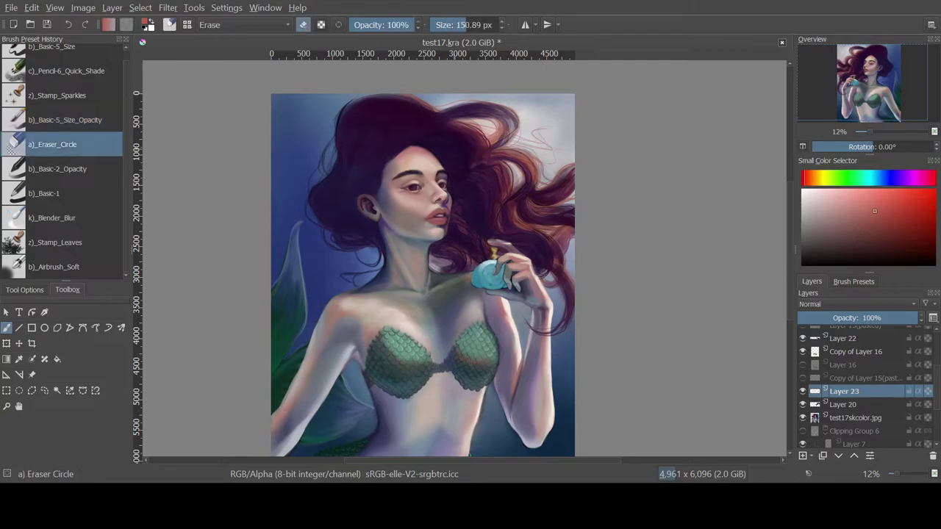
{"action": "left_click", "coordinate": [57, 168]}
{"action": "left_click", "coordinate": [51, 217]}
{"action": "key", "text": "Page_Down"}
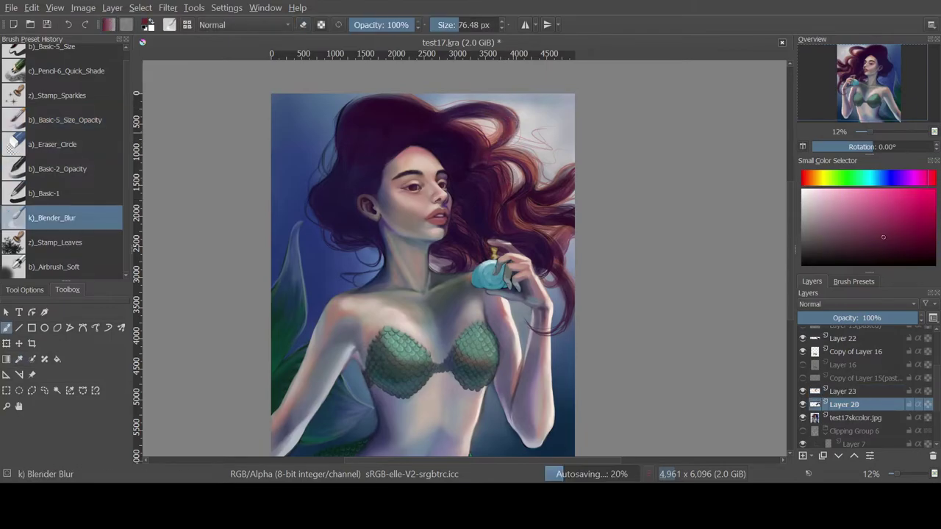
{"action": "scroll", "coordinate": [423, 272], "scroll_direction": "up", "scroll_amount": 1}
{"action": "left_click", "coordinate": [65, 120]}
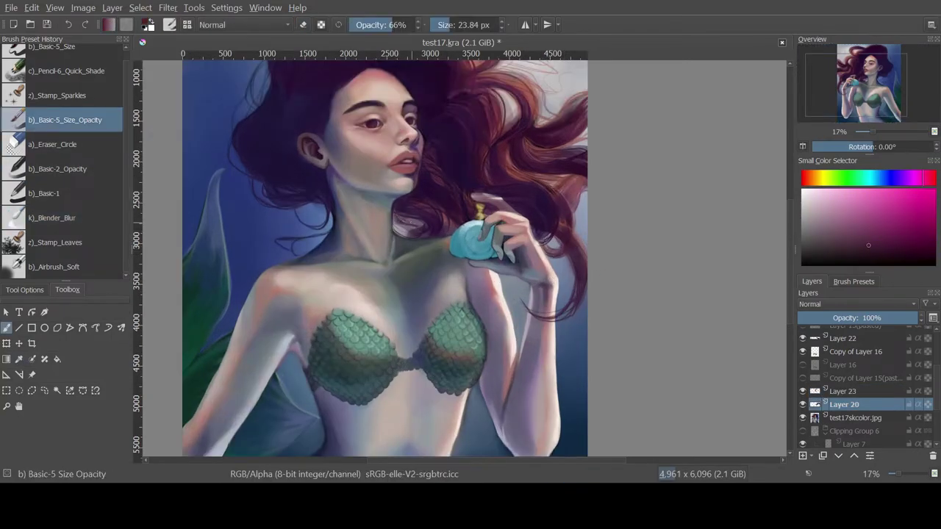
{"action": "key", "text": "minus"}
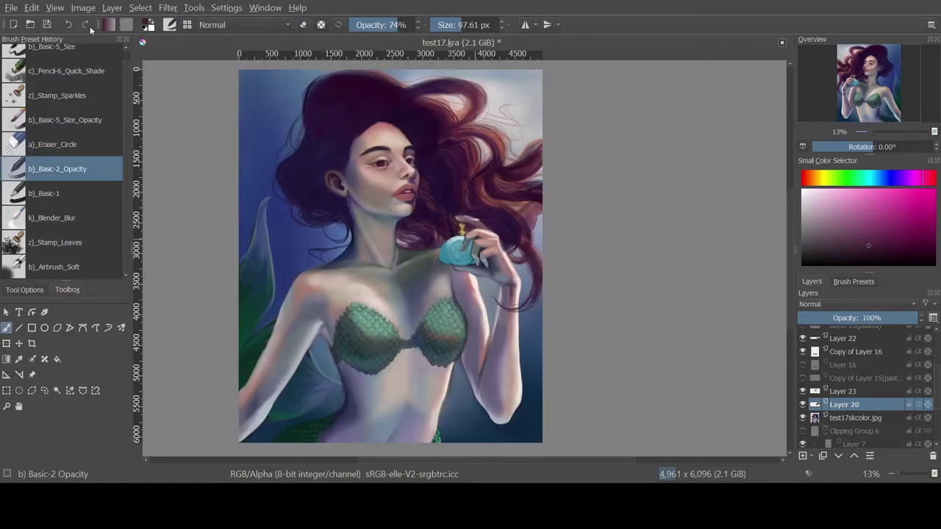
{"action": "key", "text": "slash"}
{"action": "key", "text": "m"}
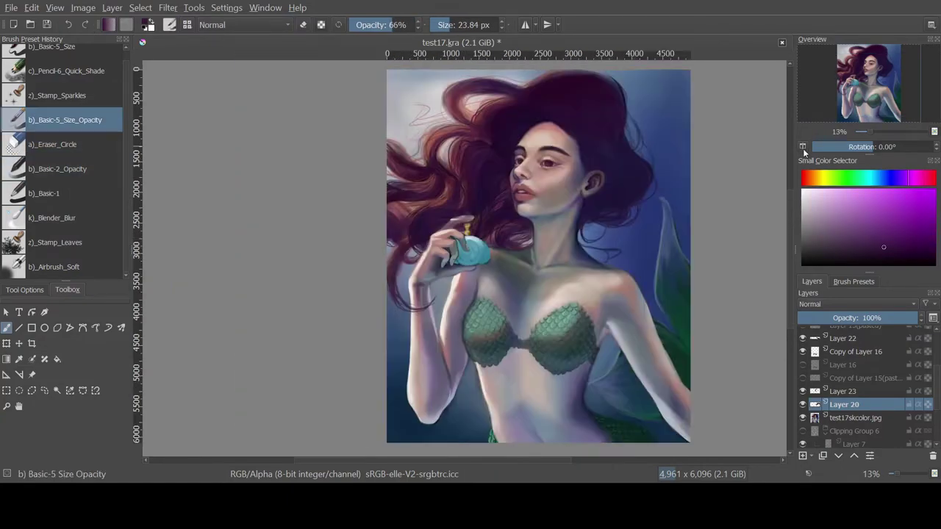
{"action": "key", "text": "plus"}
{"action": "key", "text": "slash"}
{"action": "key", "text": "minus"}
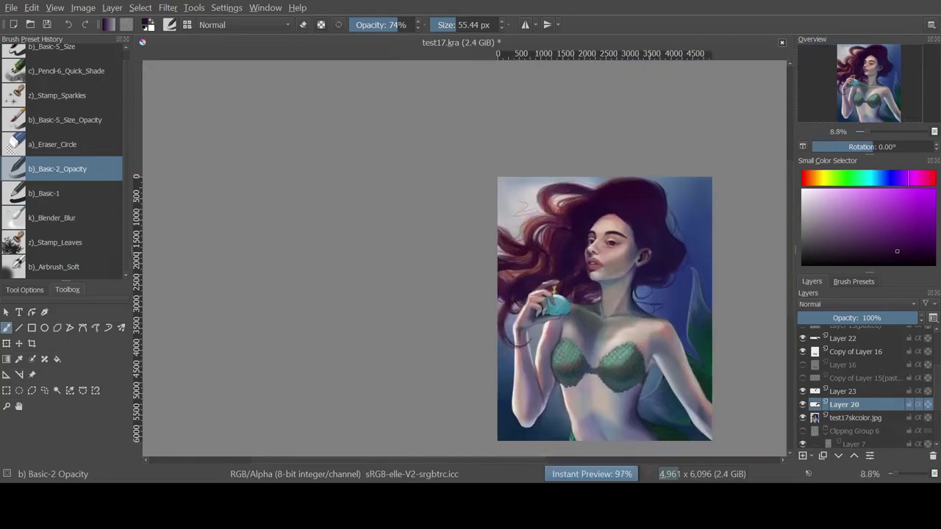
{"action": "key", "text": "Page_Up"}
{"action": "key", "text": "m"}
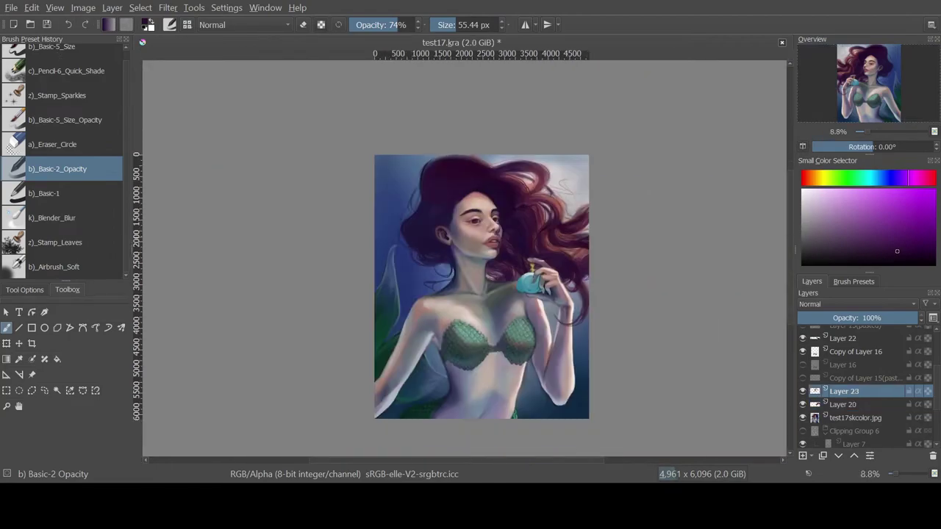
{"action": "key", "text": "plus"}
{"action": "key", "text": "slash"}
{"action": "scroll", "coordinate": [474, 261], "scroll_direction": "down", "scroll_amount": 1}
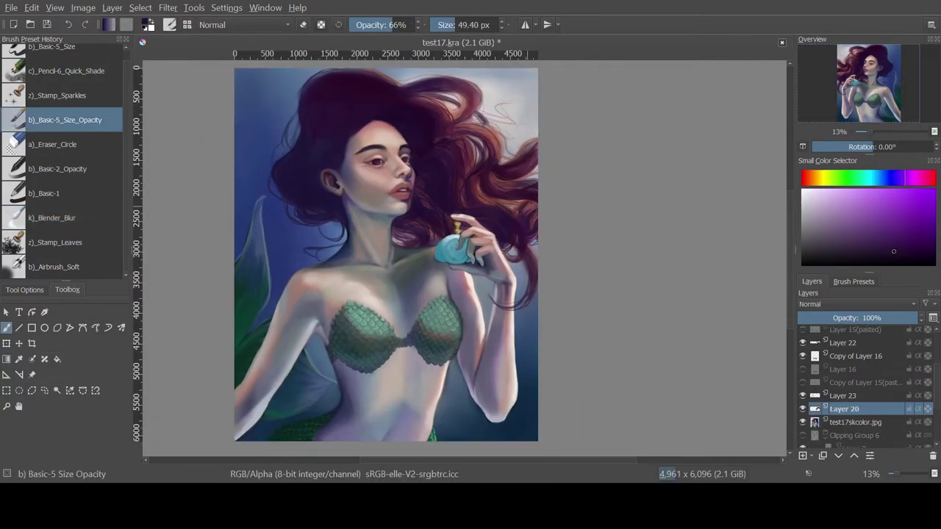
- Zoom out, mirror-check the bubbles, and save the painting
{"action": "key", "text": "slash"}
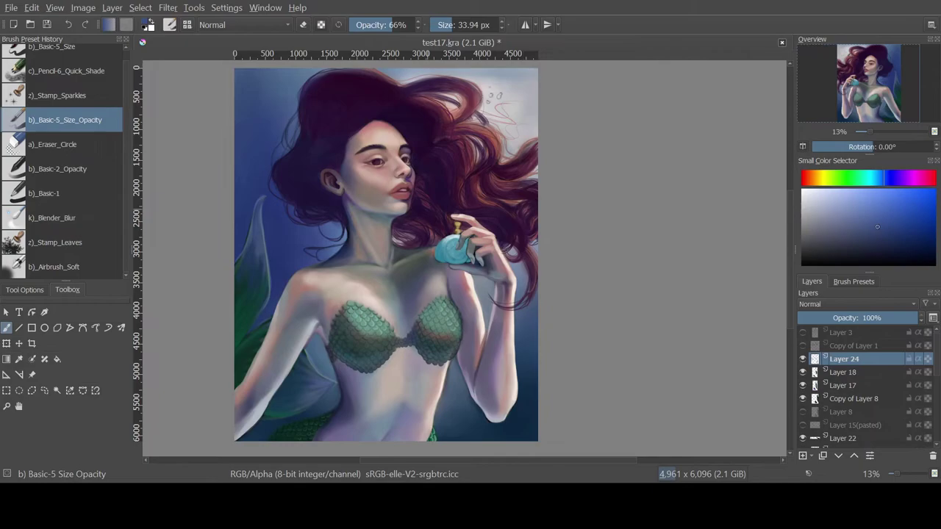
{"action": "scroll", "coordinate": [877, 344], "scroll_direction": "down", "scroll_amount": 1}
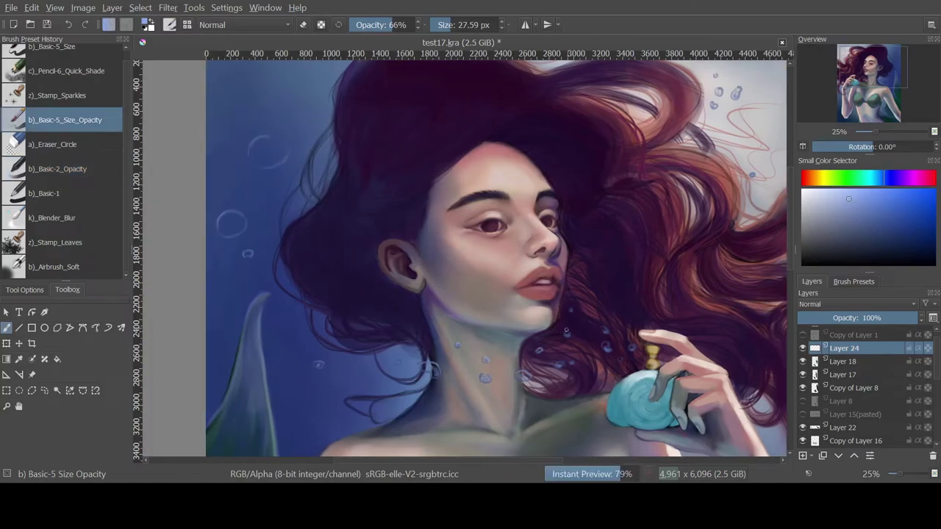
{"action": "key", "text": "minus"}
{"action": "key", "text": "m"}
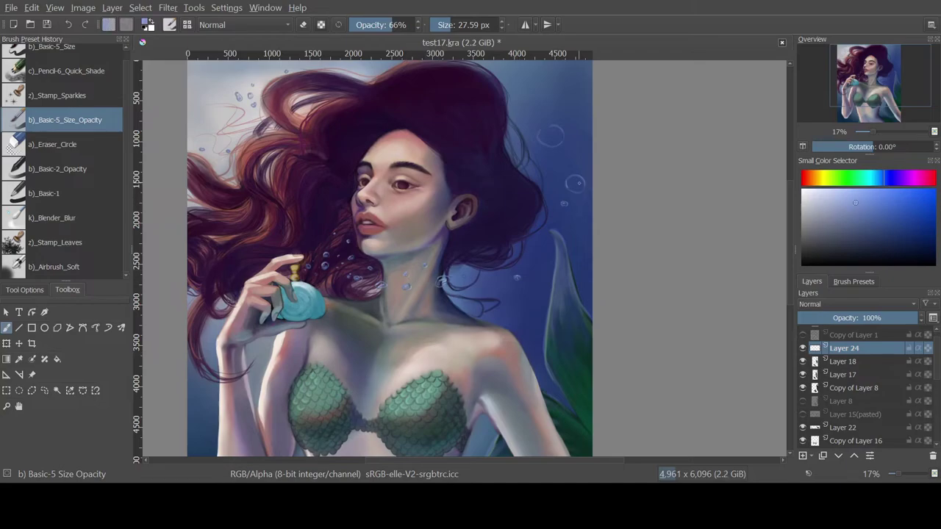
{"action": "key", "text": "ctrl+s"}
- Enlarge the brush to about 42 px and paint colourful rims on the upper-right bubbles
{"action": "left_click_drag", "start_coordinate": [549, 114], "coordinate": [581, 114]}
{"action": "left_click", "coordinate": [913, 187]}
{"action": "left_click_drag", "start_coordinate": [570, 181], "coordinate": [581, 189]}
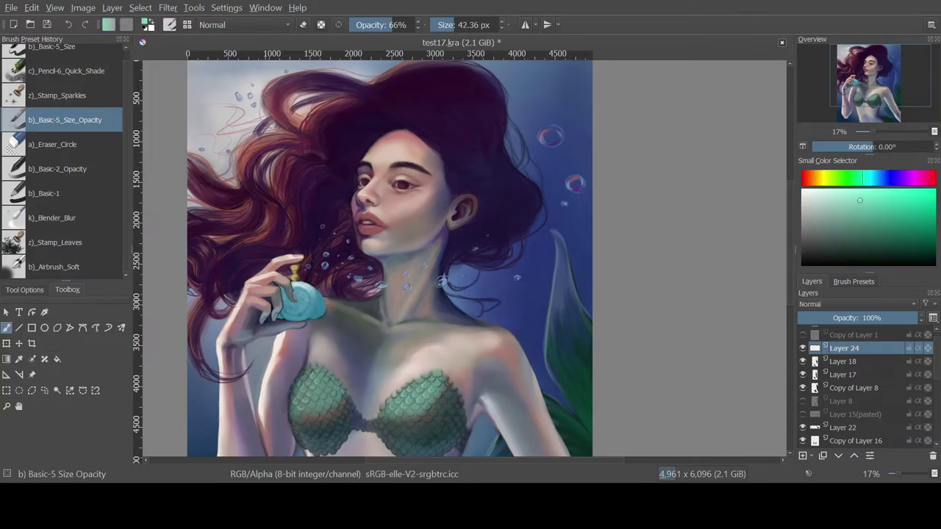
{"action": "key", "text": "m"}
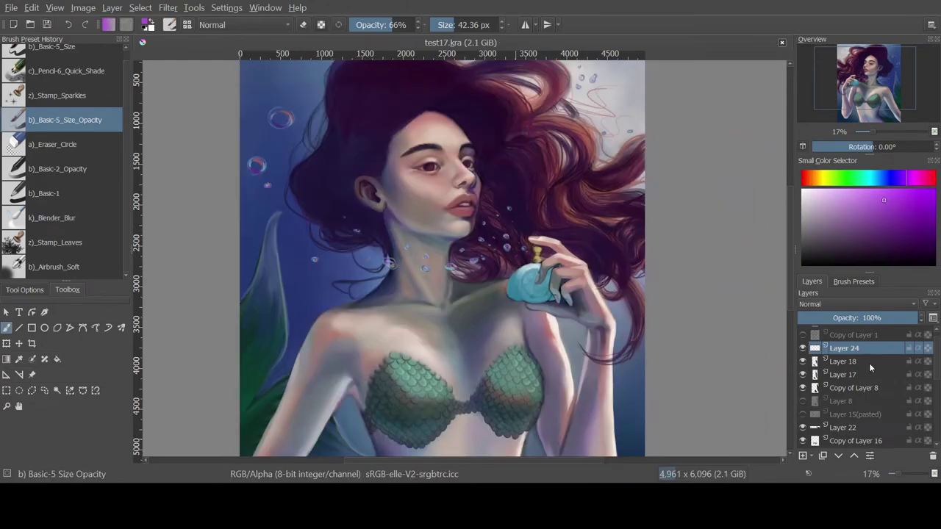
{"action": "key", "text": "minus"}
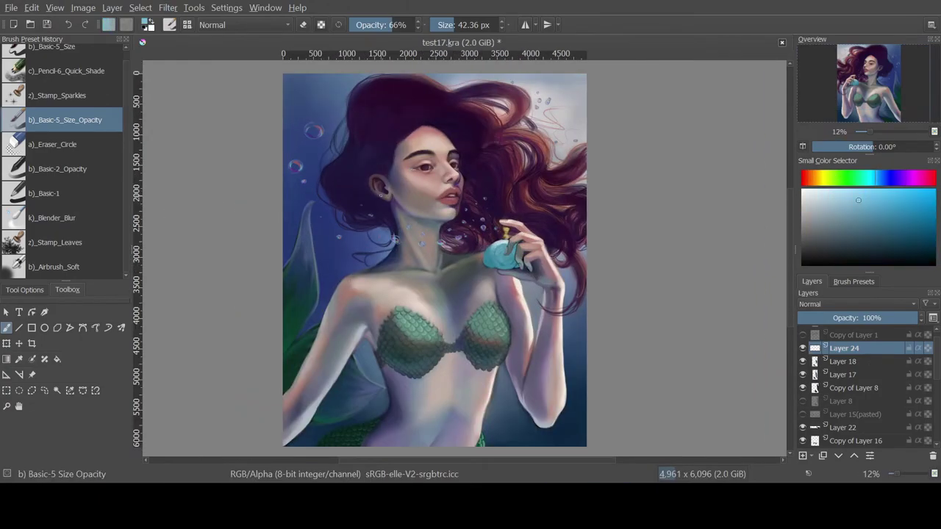
{"action": "left_click", "coordinate": [803, 148]}
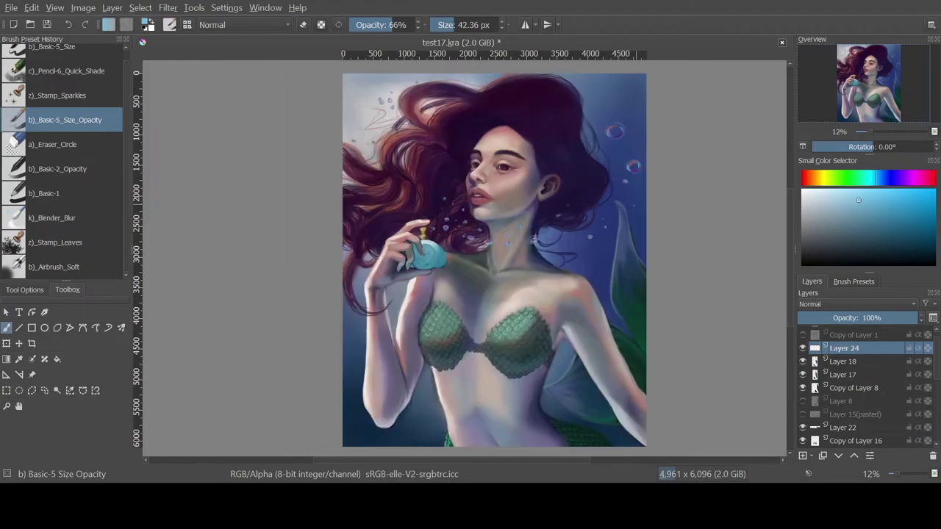
{"action": "key", "text": "slash"}
{"action": "key", "text": "slash"}
{"action": "key", "text": "slash"}
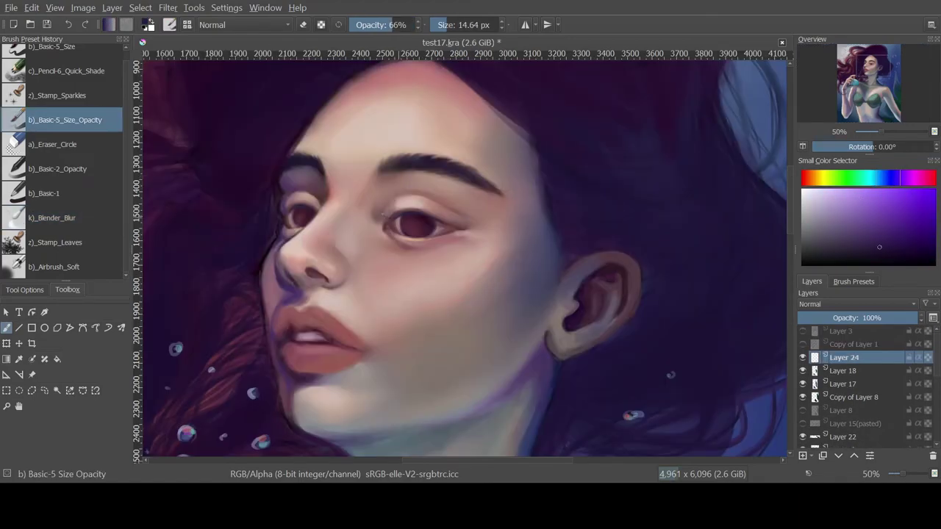
- Zoom and pan around the face, mirroring the view to check the eyelashes
{"action": "key", "text": "m"}
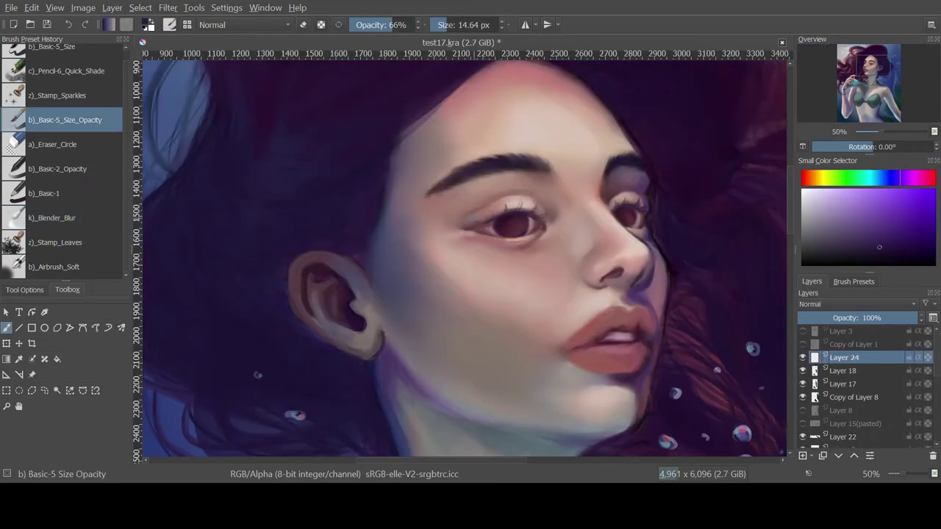
{"action": "left_click_drag", "start_coordinate": [686, 181], "coordinate": [657, 159]}
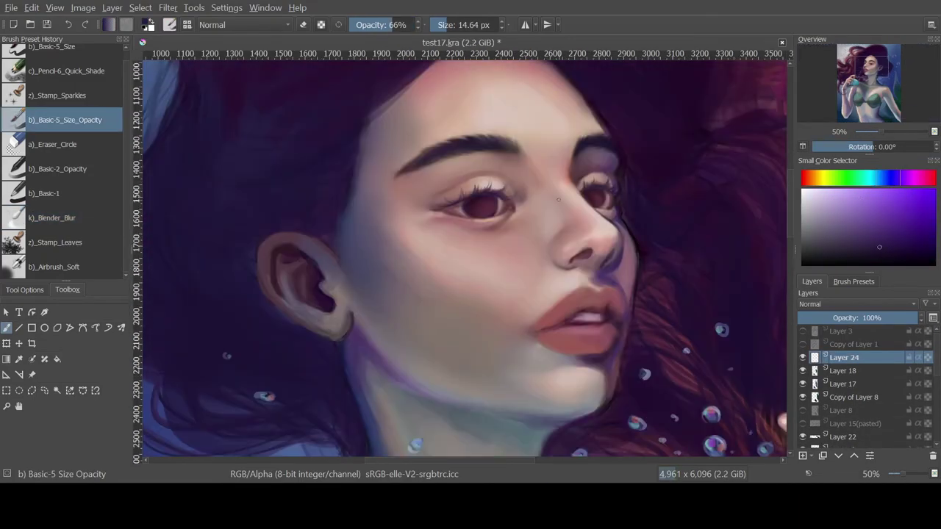
{"action": "key", "text": "m"}
{"action": "scroll", "coordinate": [444, 203], "scroll_direction": "up", "scroll_amount": 1}
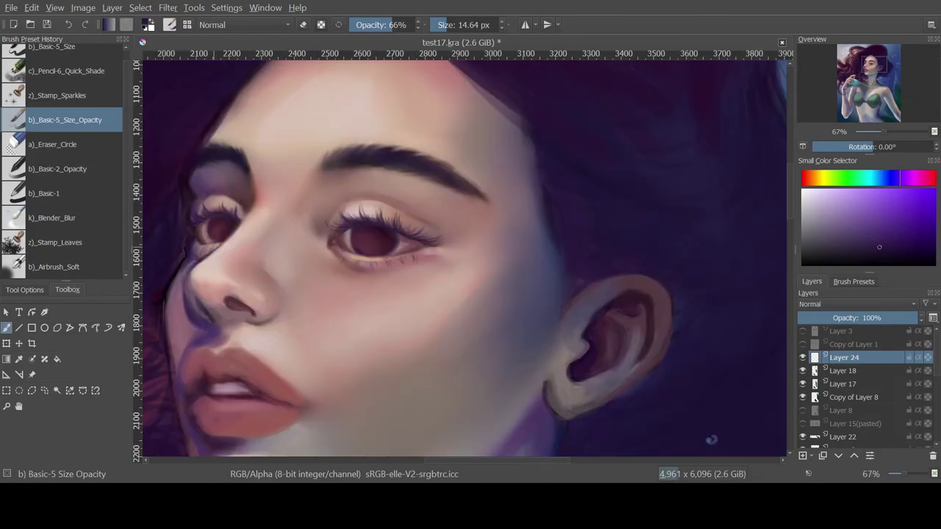
{"action": "key", "text": "m"}
{"action": "scroll", "coordinate": [509, 462], "scroll_direction": "down", "scroll_amount": 3}
{"action": "scroll", "coordinate": [216, 369], "scroll_direction": "up", "scroll_amount": 2}
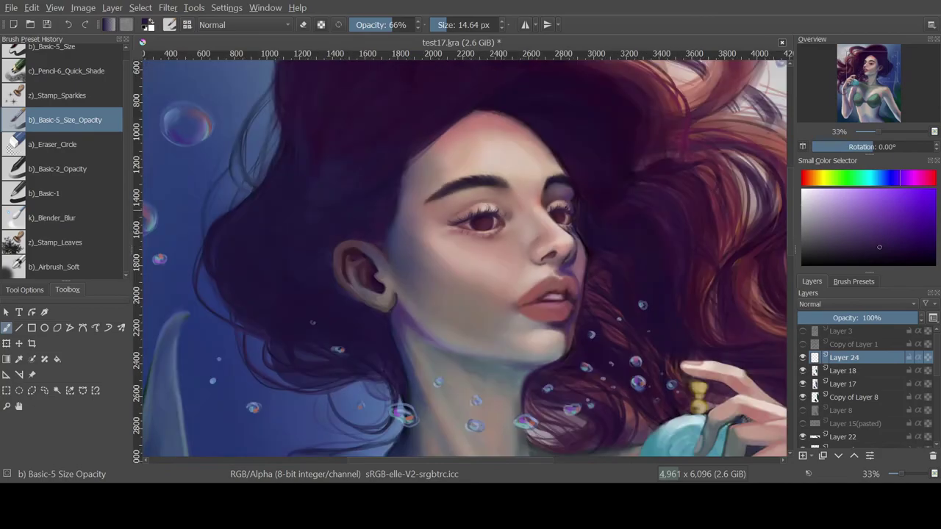
{"action": "left_click_drag", "start_coordinate": [463, 258], "coordinate": [357, 216]}
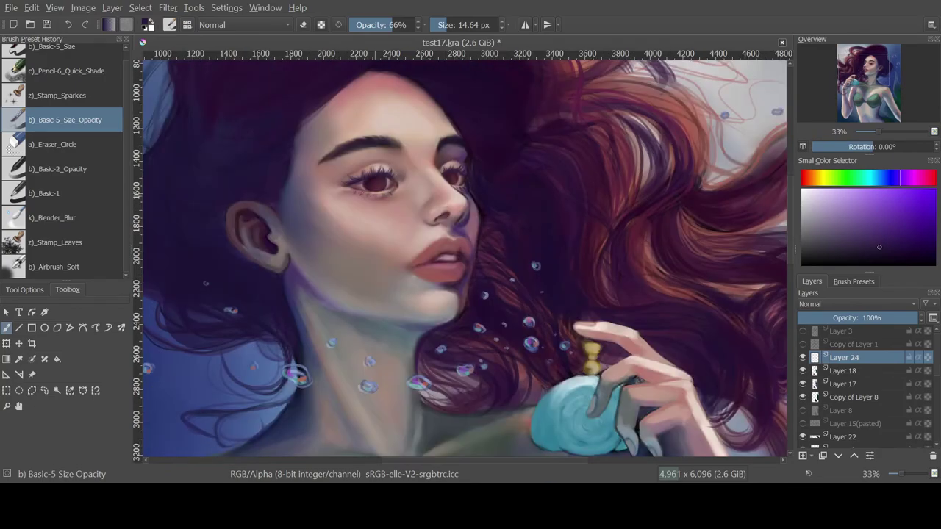
{"action": "key", "text": "m"}
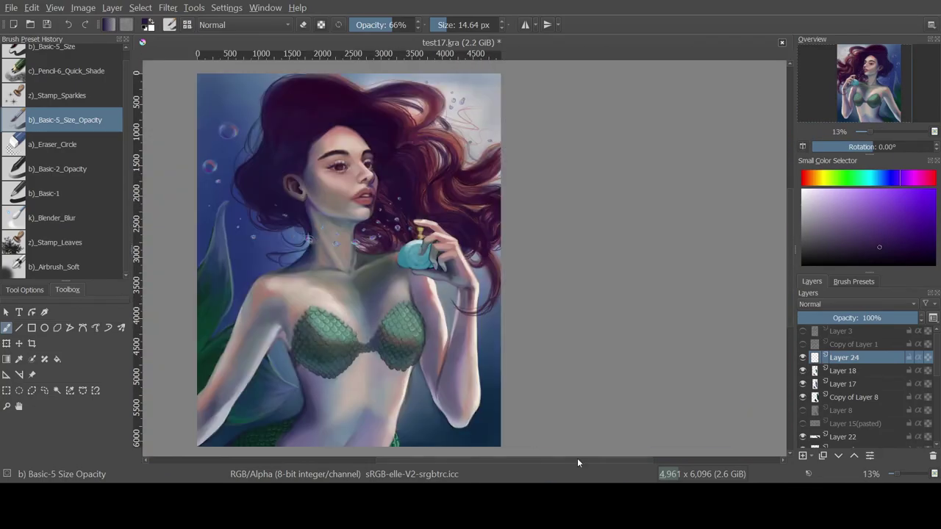